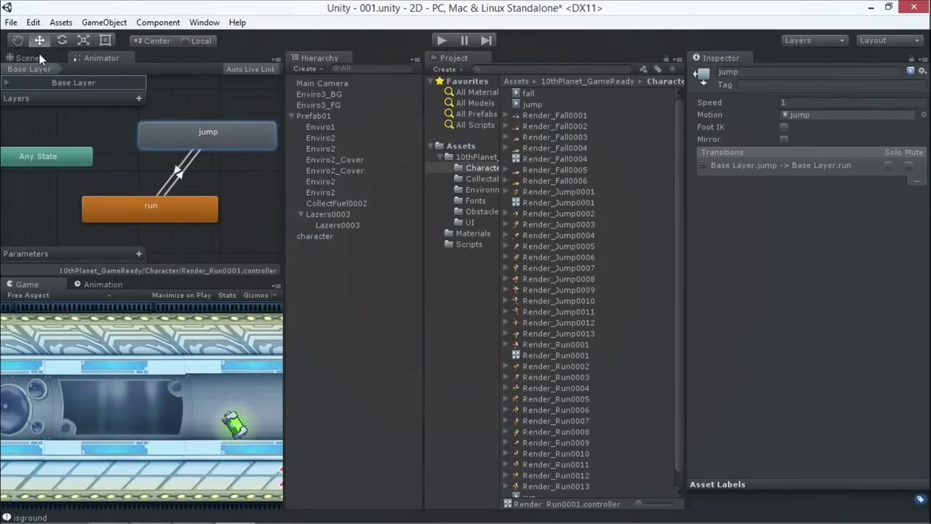
Step: Show the character object in the Scene view and widen the Scene and Game views
right_click(167, 210)
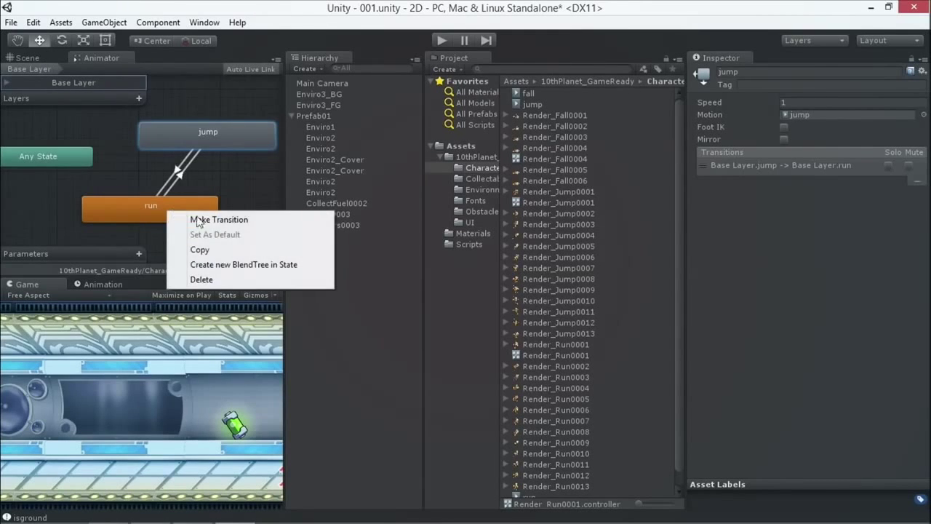
click(219, 216)
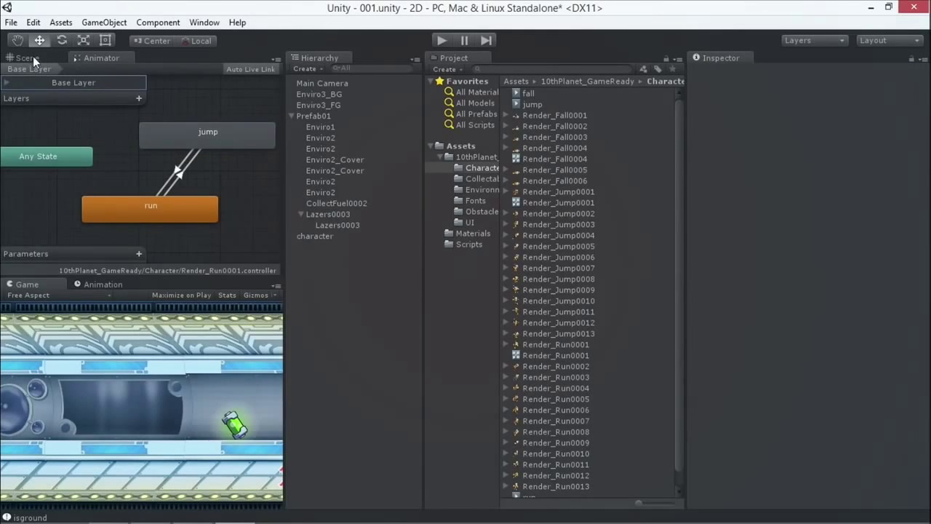
click(320, 235)
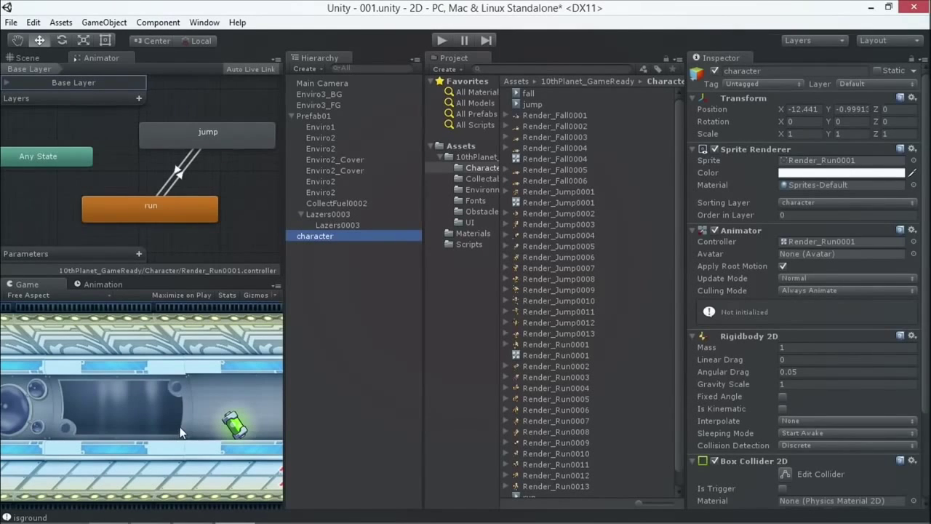
click(42, 58)
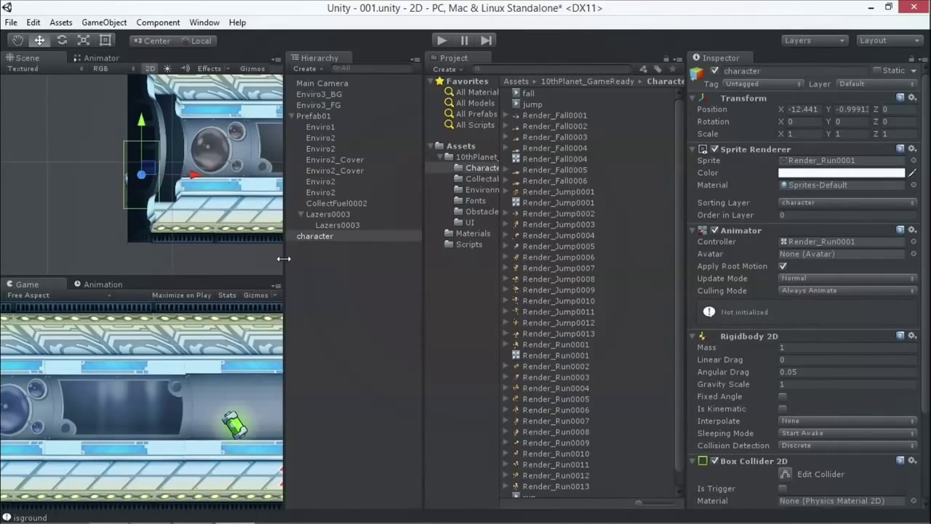
drag(284, 258, 427, 278)
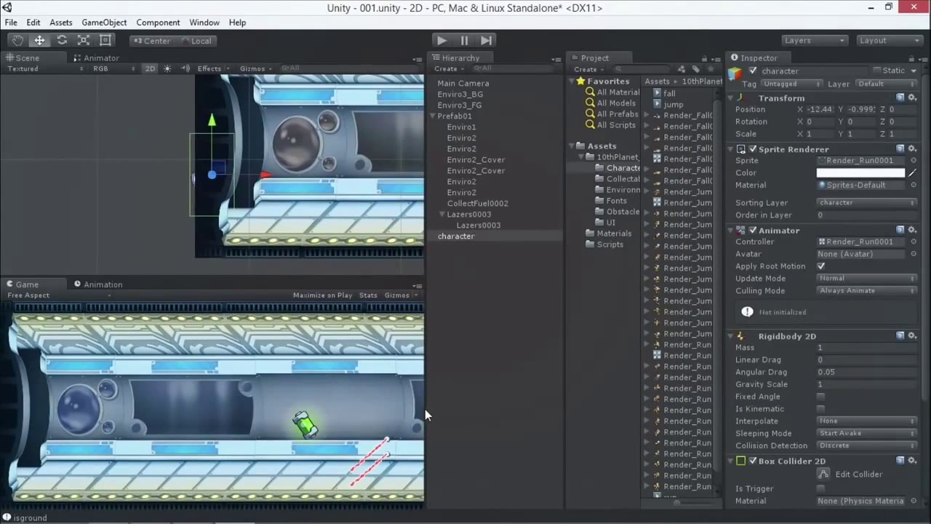
click(432, 422)
drag(424, 423, 513, 429)
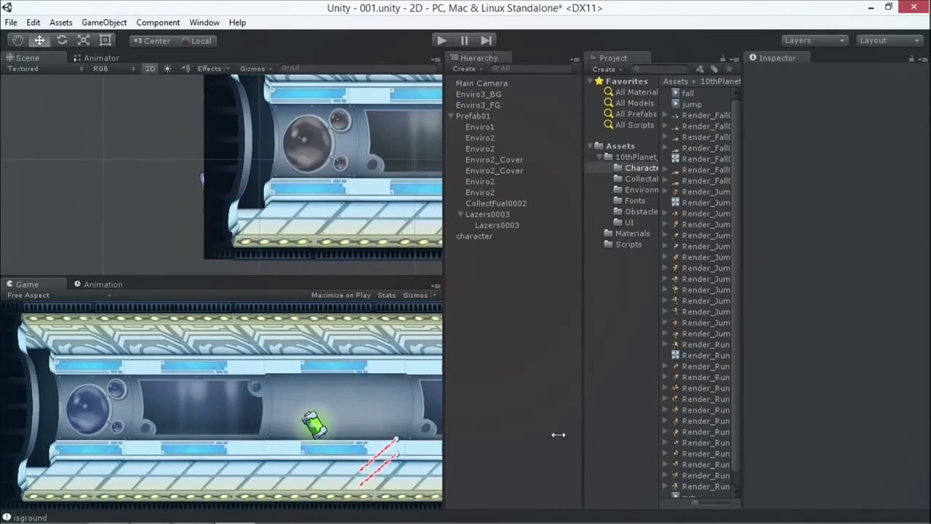
Step: Play-test the game with the character selected and watch its animation states in the Animator, ending with play mode stopped
click(97, 58)
click(475, 236)
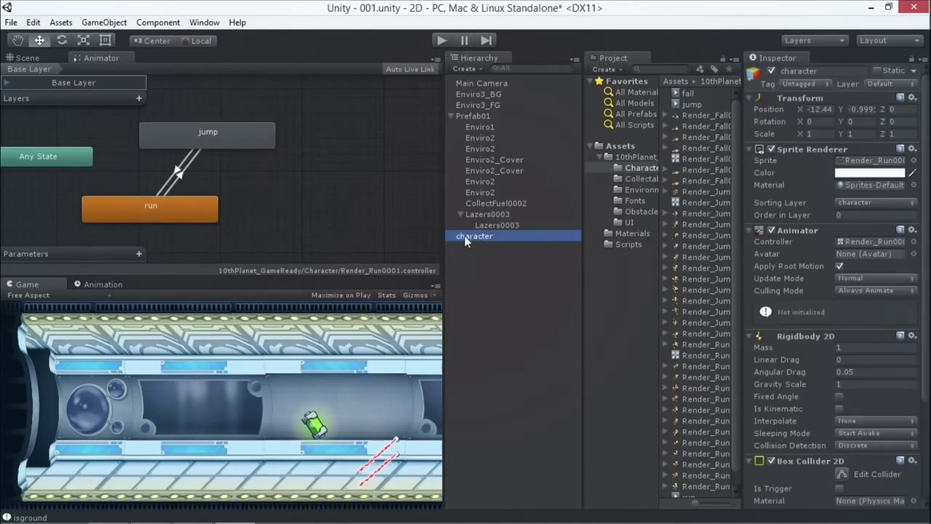
click(441, 40)
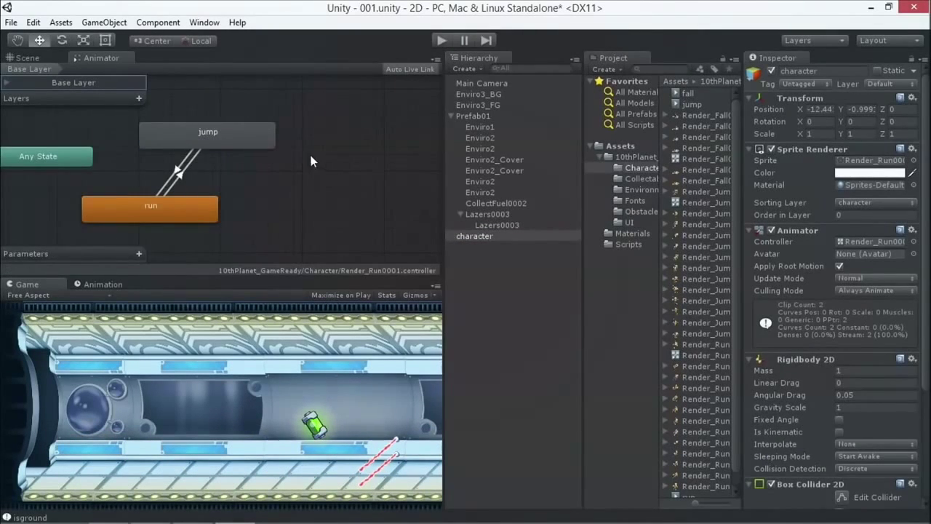
click(442, 41)
click(442, 41)
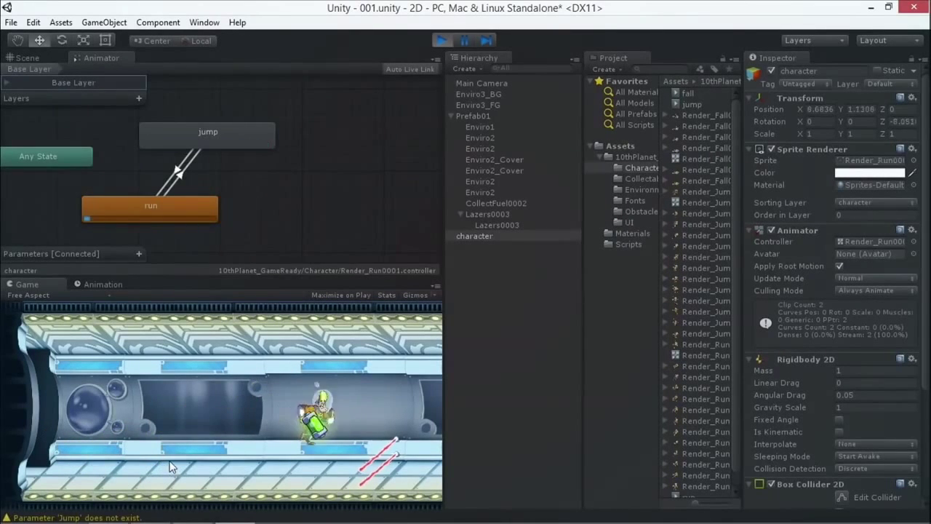
click(439, 42)
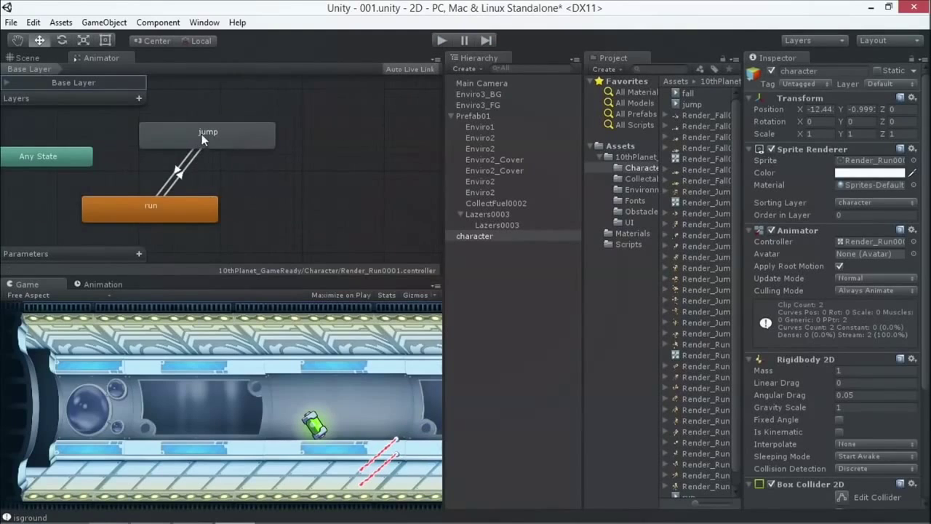
Step: Examine the settings and transitions of the run and jump states in the Animator
click(169, 209)
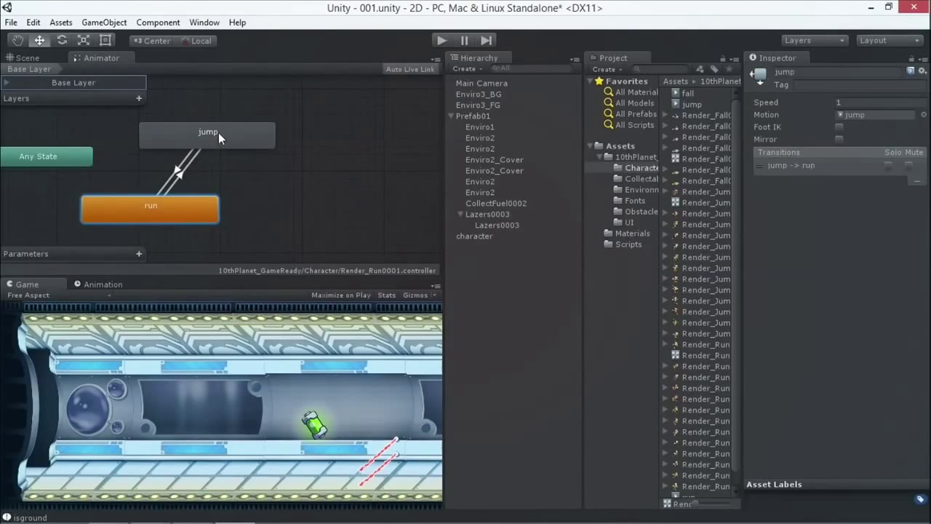
click(218, 133)
click(172, 217)
click(227, 135)
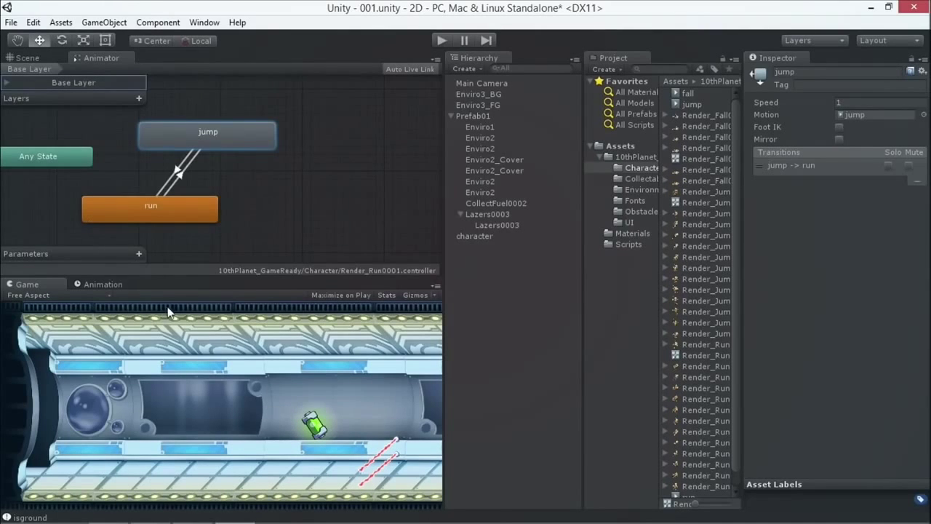
Step: Add a Trigger parameter to the animator controller and name it Jump
click(139, 253)
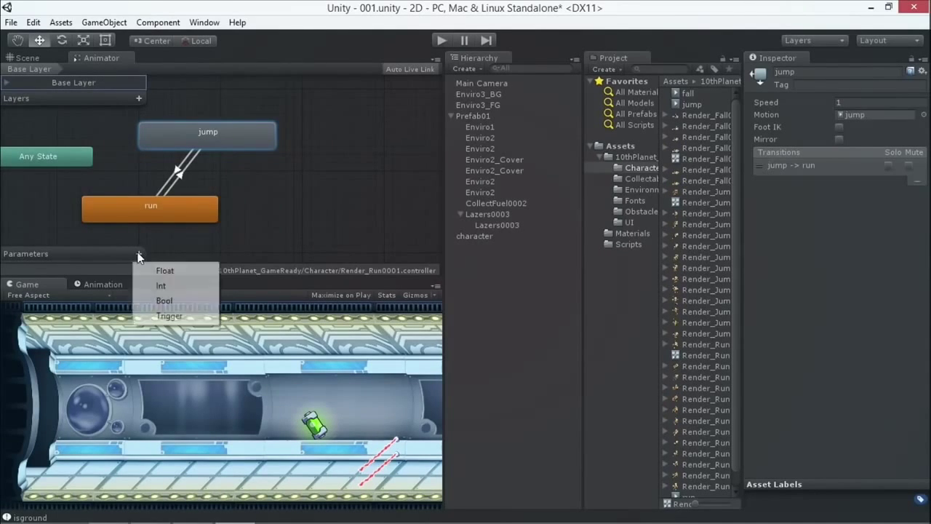
click(175, 317)
click(72, 254)
drag(88, 253, 6, 254)
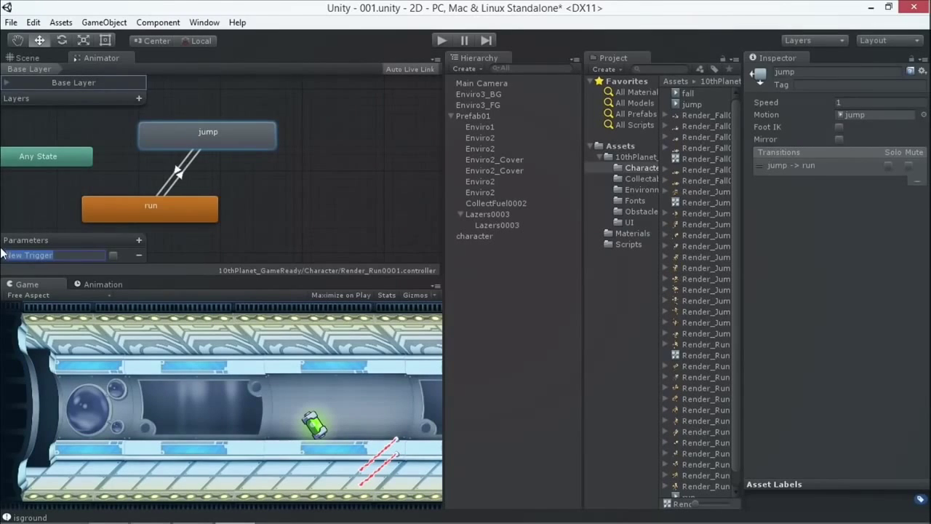
key(BackSpace)
text(JUump)
key(BackSpace)
key(BackSpace)
key(BackSpace)
key(BackSpace)
text(ump)
click(139, 239)
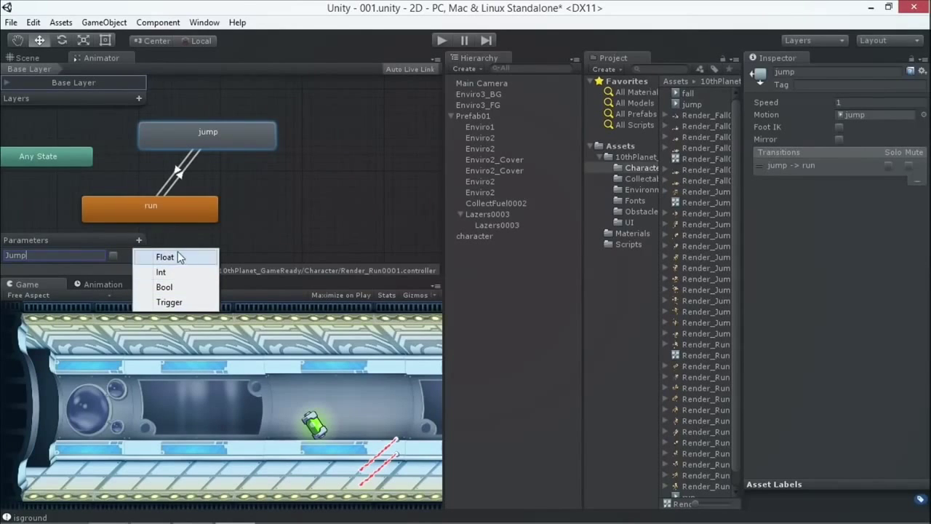
click(266, 270)
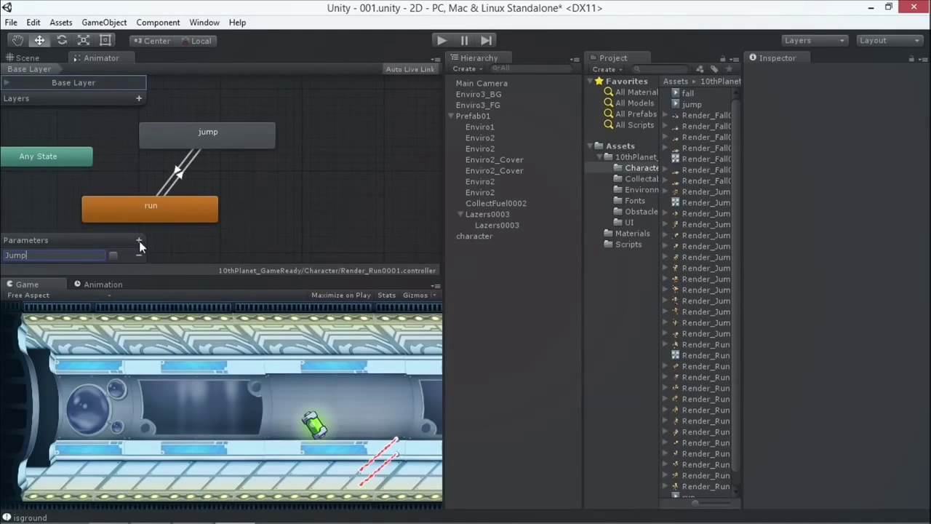
click(139, 240)
click(266, 233)
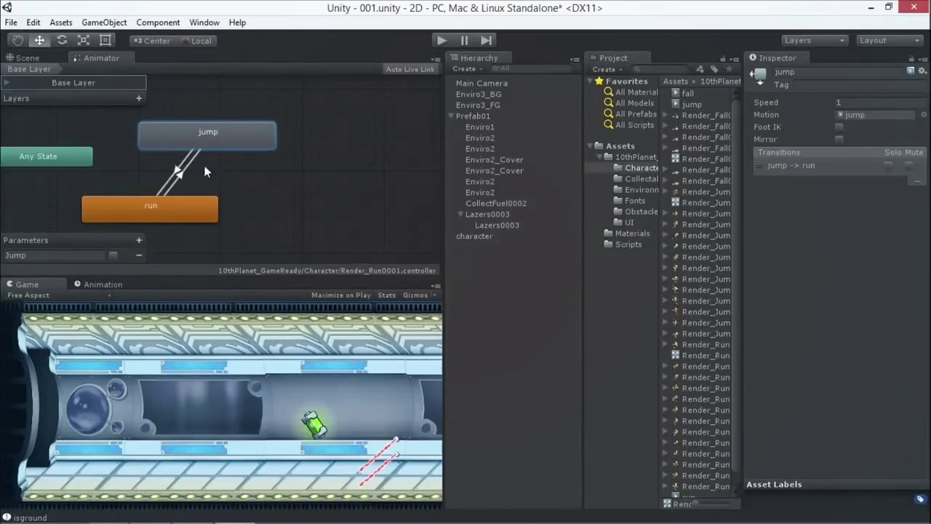
Step: Set the run-to-jump transition's condition to the Jump trigger and check the condition of the jump-to-run transition
click(181, 175)
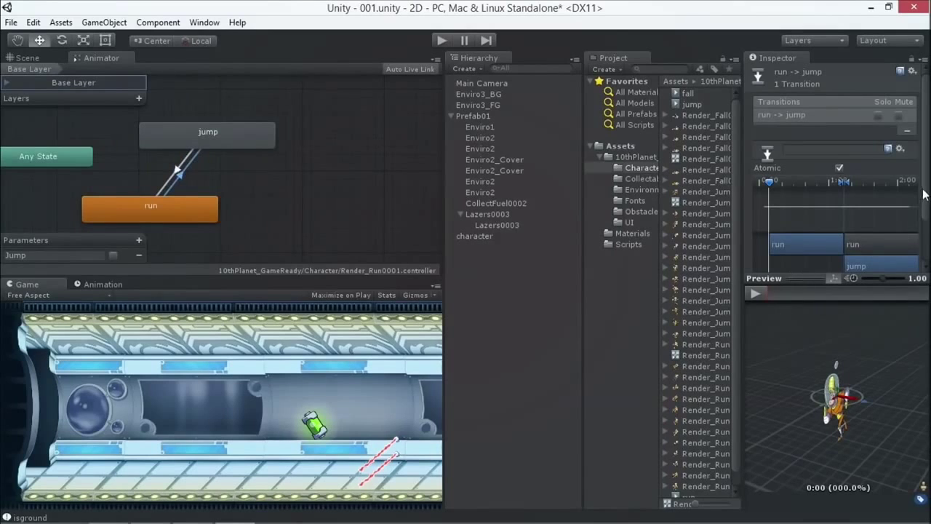
scroll(925, 193, down, 2)
click(799, 244)
click(796, 251)
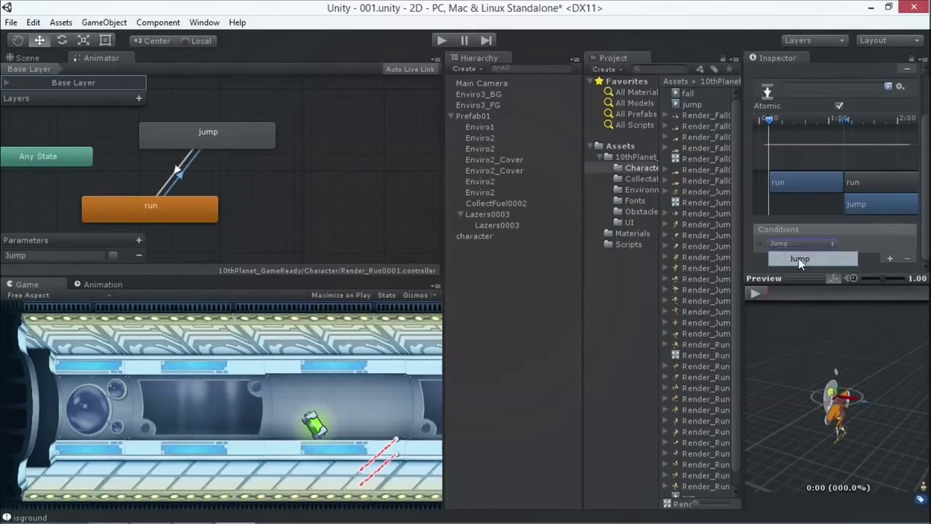
click(182, 166)
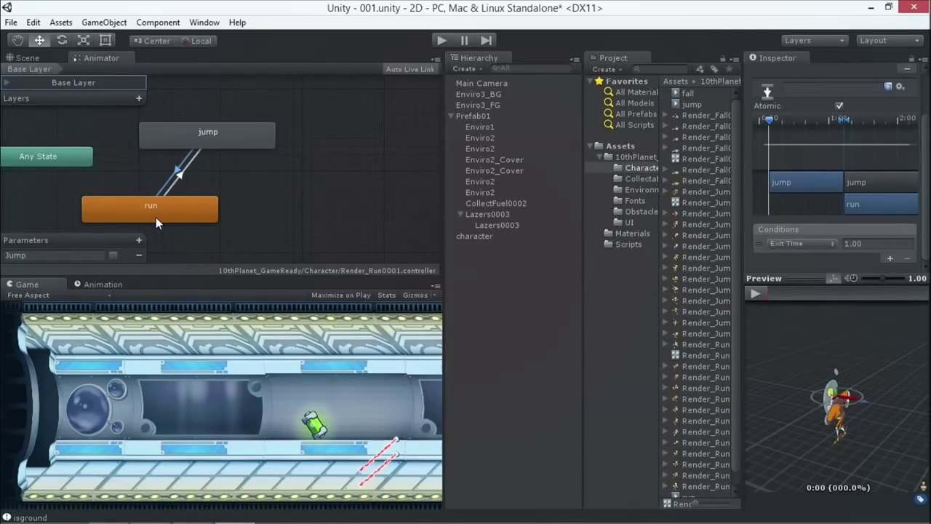
Step: Play-test the game twice, making the character jump to check the switch between the run and jump states
click(443, 38)
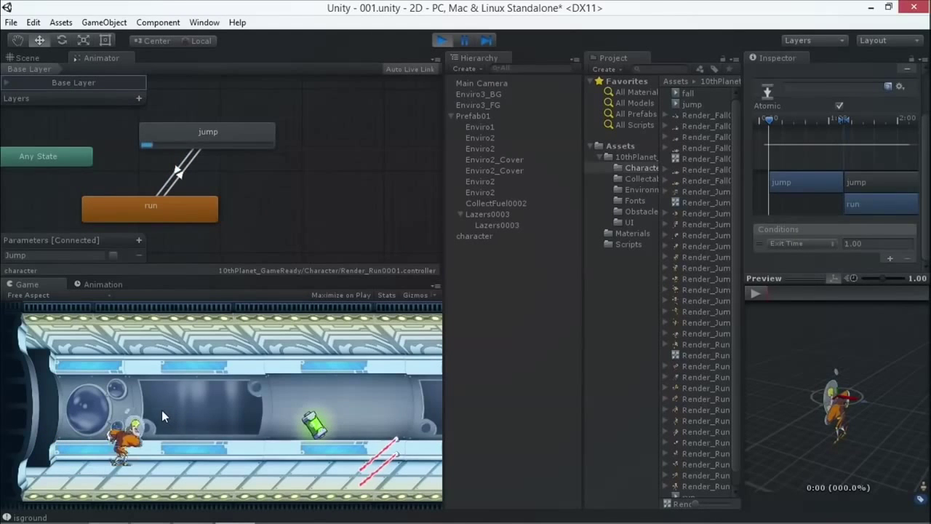
key(space)
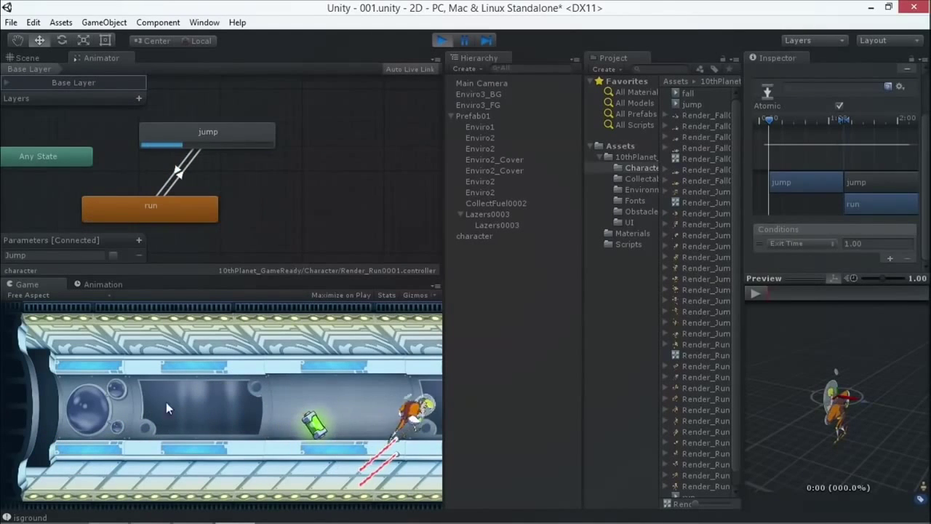
click(442, 41)
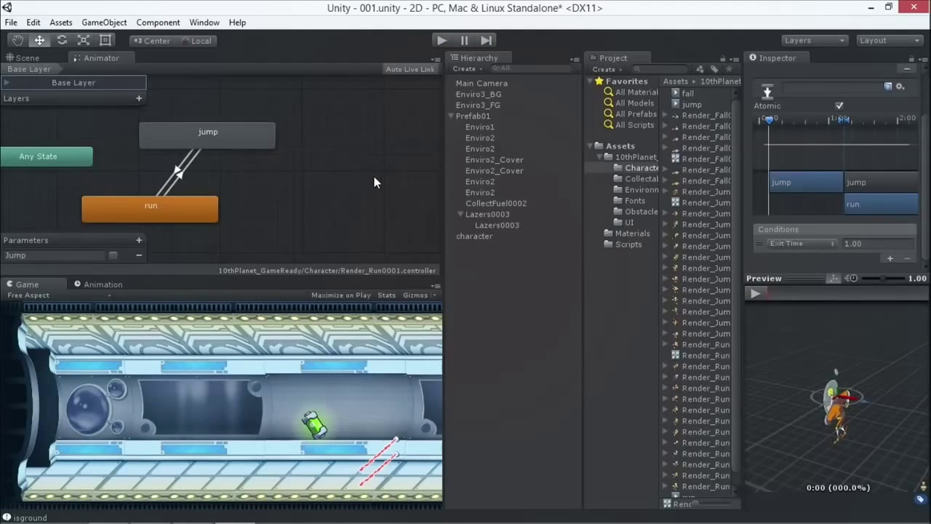
click(441, 41)
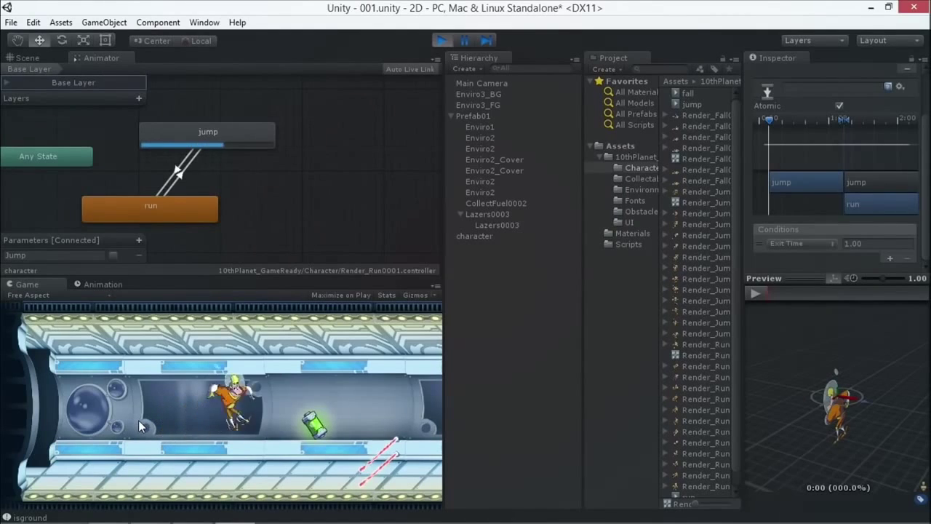
click(439, 40)
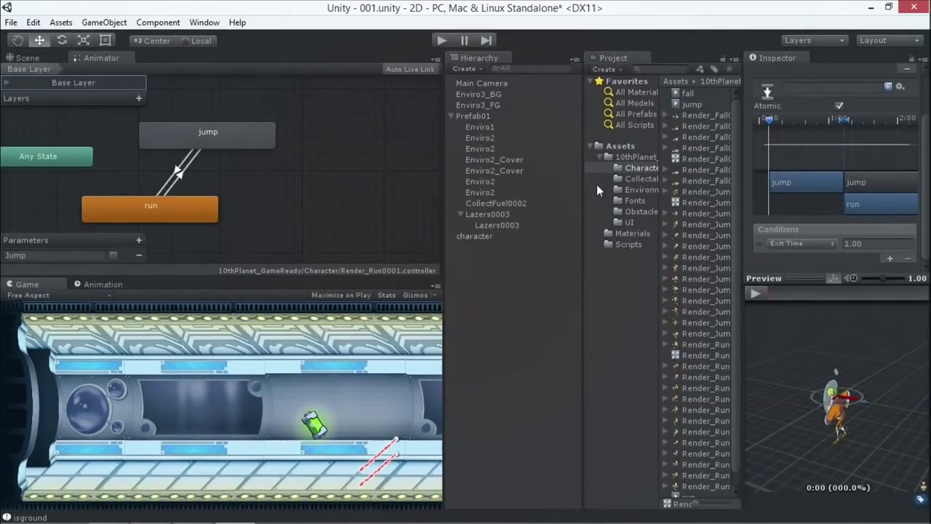
Step: Locate the CharacterFinal script attached to the character and read its Animator and Jump trigger code in an enlarged Inspector
click(474, 236)
mouse_move(927, 403)
scroll(915, 422, down, 3)
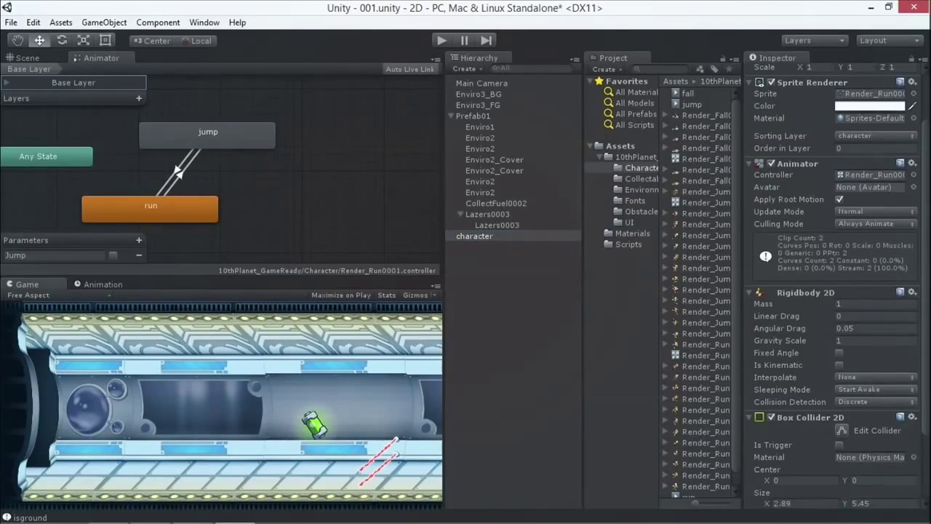
click(855, 439)
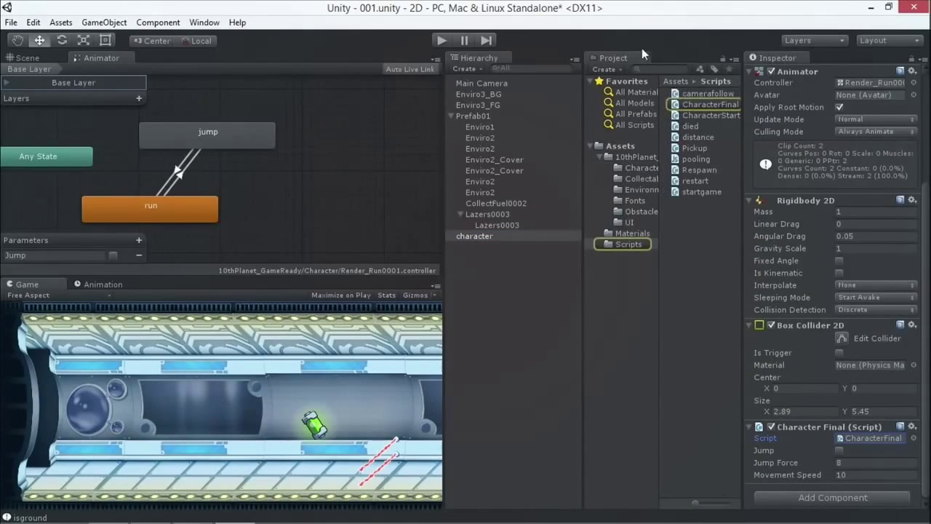
click(678, 106)
key(shift+space)
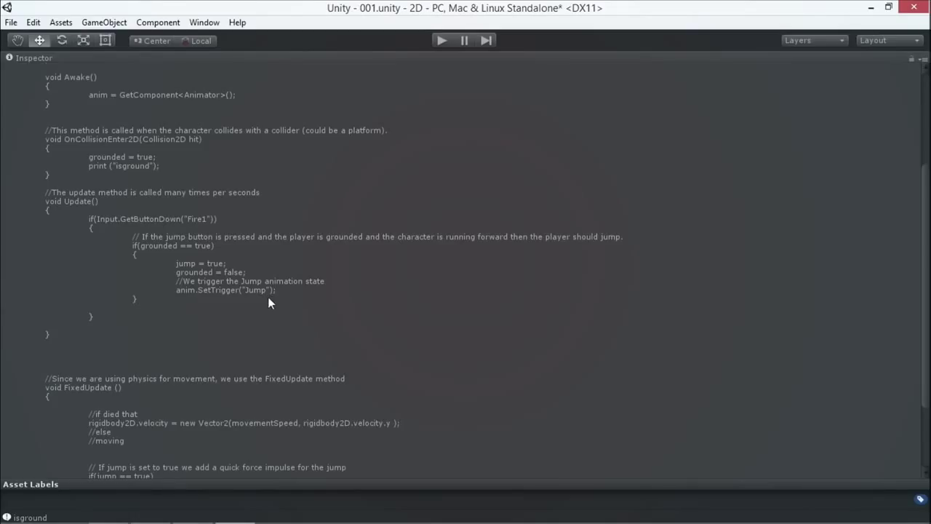
scroll(210, 307, up, 3)
scroll(244, 385, up, 3)
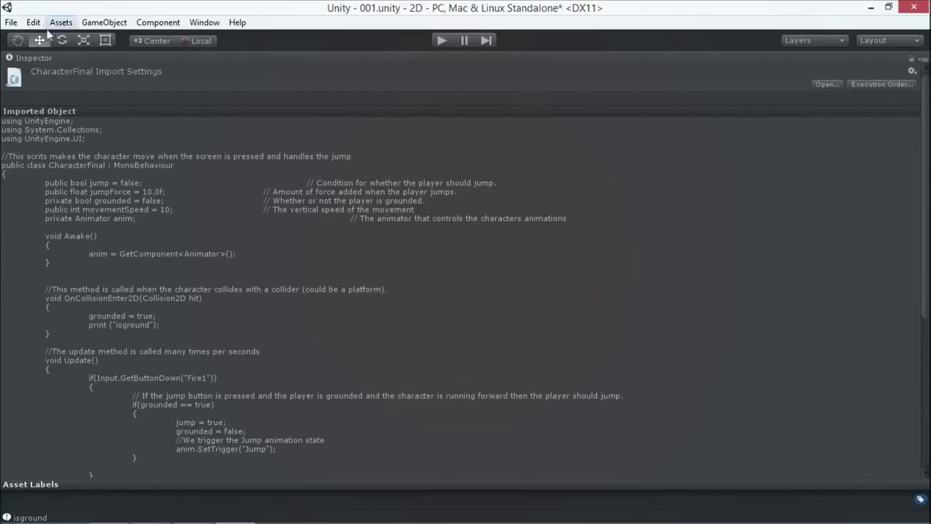
key(shift+space)
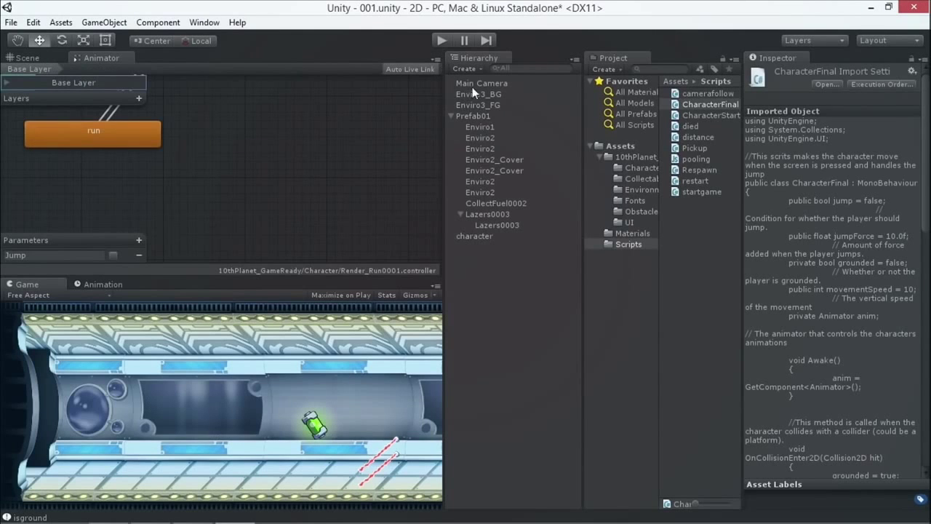
Step: Locate the character's Render_Run0001 animator controller in the project and review its states and Jump parameter
click(476, 236)
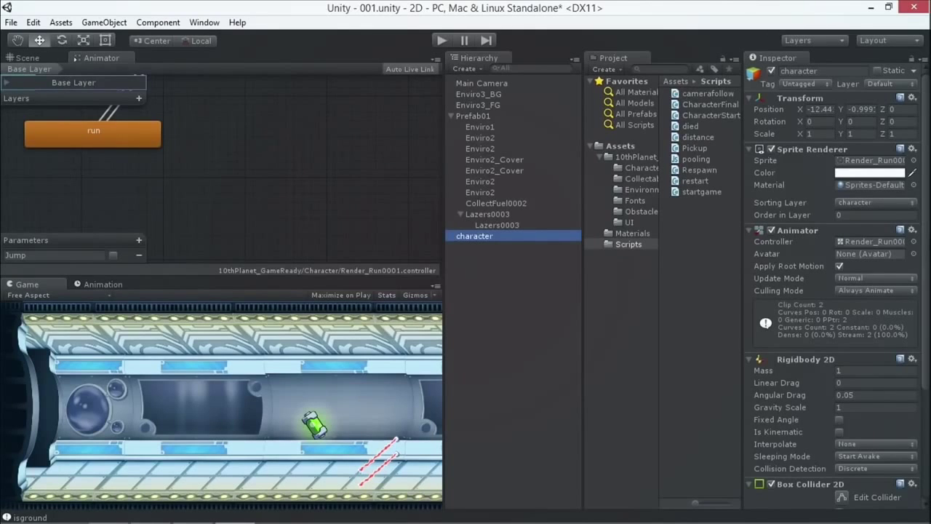
click(872, 241)
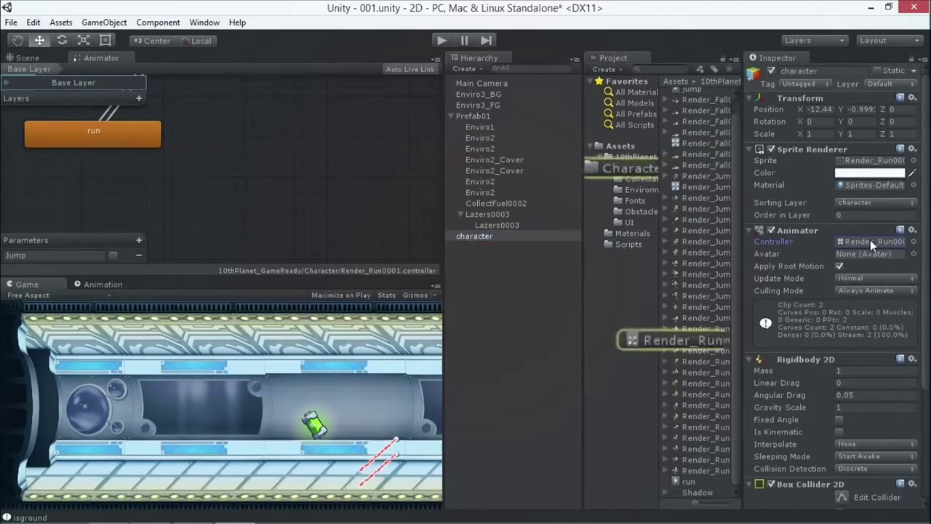
click(699, 340)
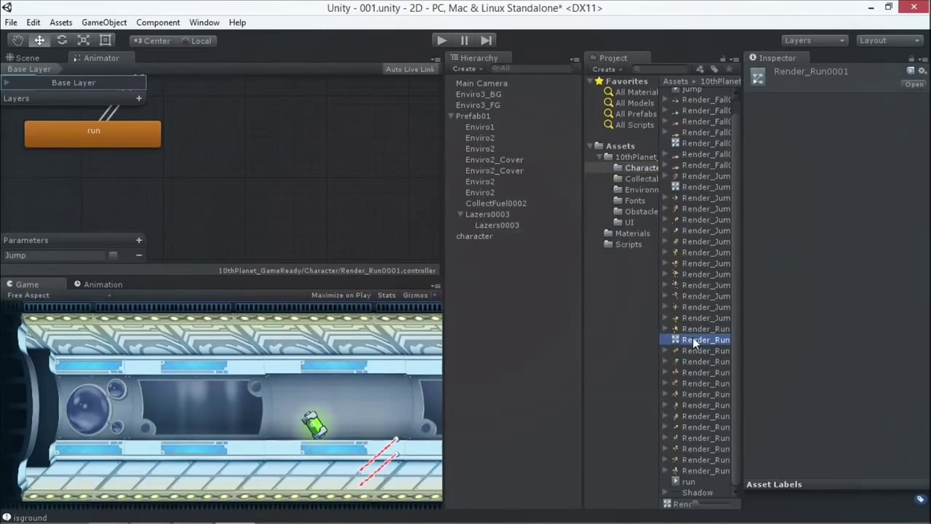
scroll(217, 194, up, 5)
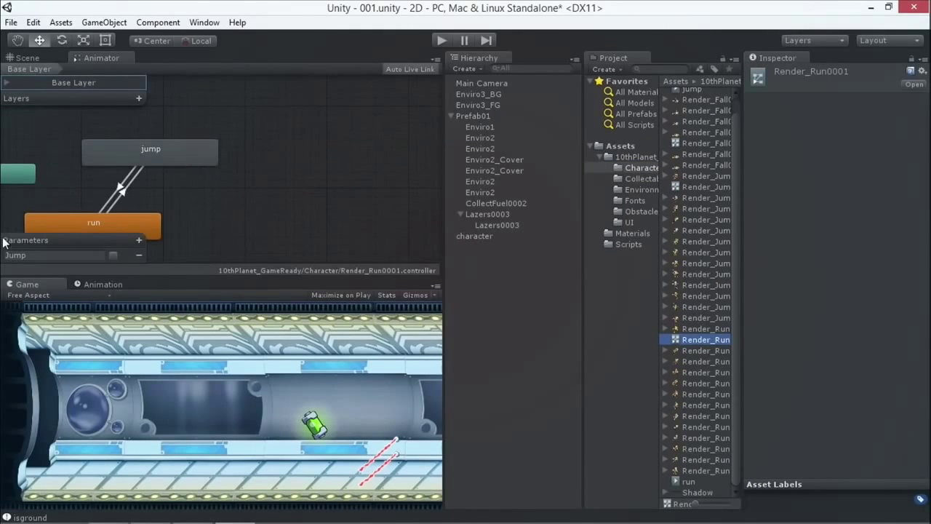
click(113, 255)
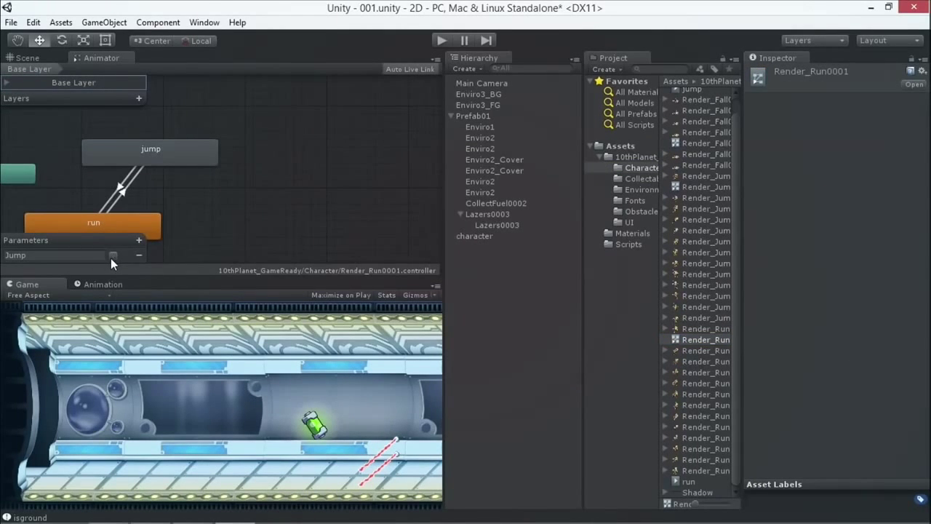
Step: Check the Jump parameter and inspect the run-to-jump transition in the character's animator
click(113, 255)
click(119, 191)
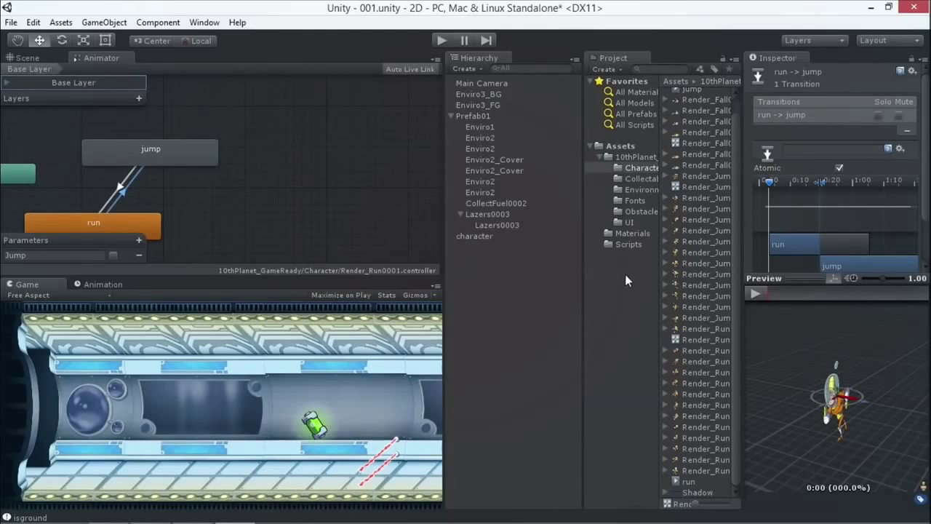
Step: Try making the Main Camera a child of the character and play-test the game to see how the camera follows
click(475, 83)
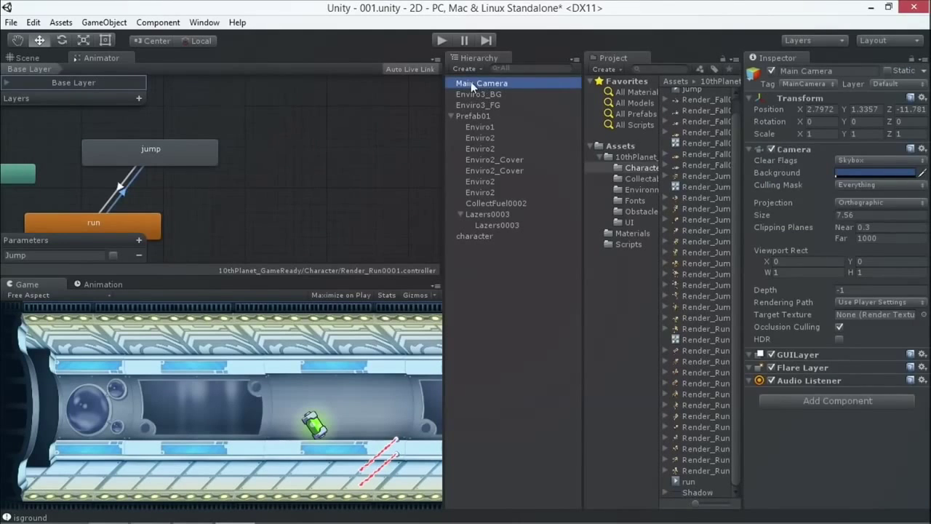
click(452, 117)
drag(479, 82, 483, 128)
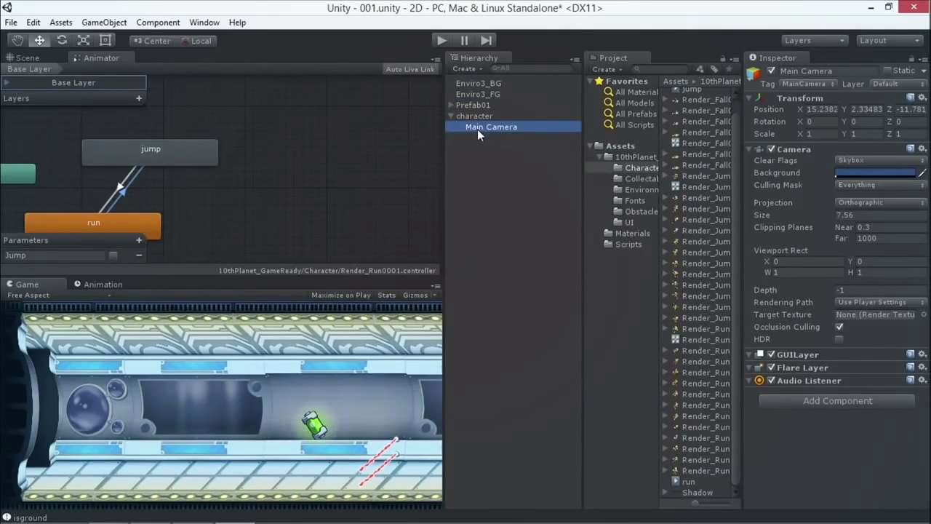
click(440, 42)
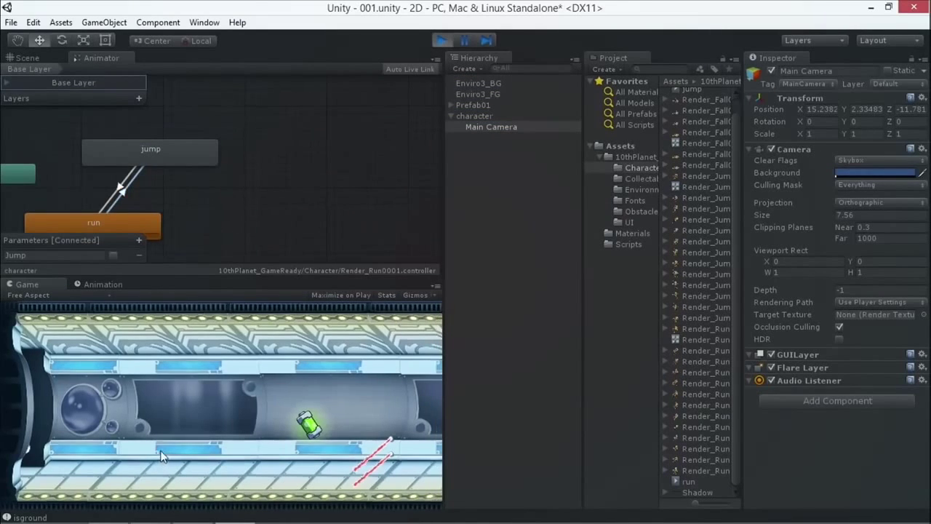
click(141, 439)
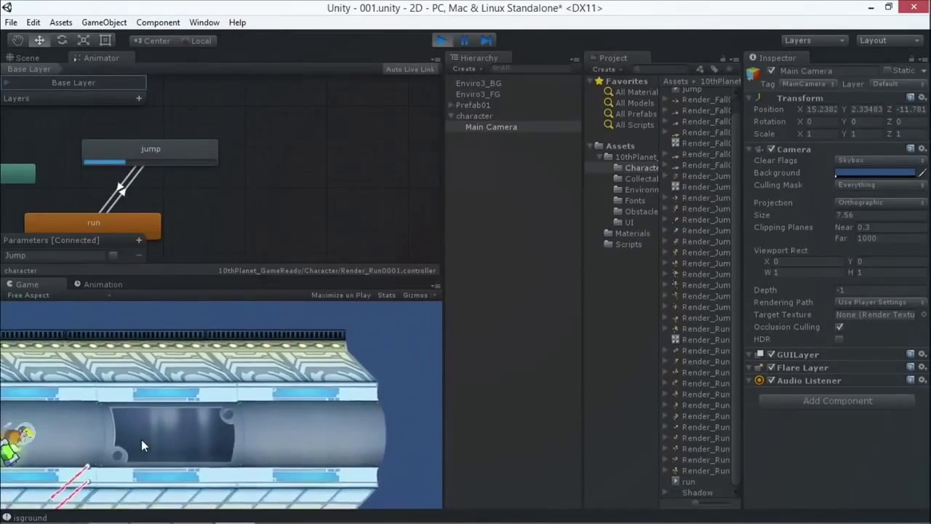
click(441, 41)
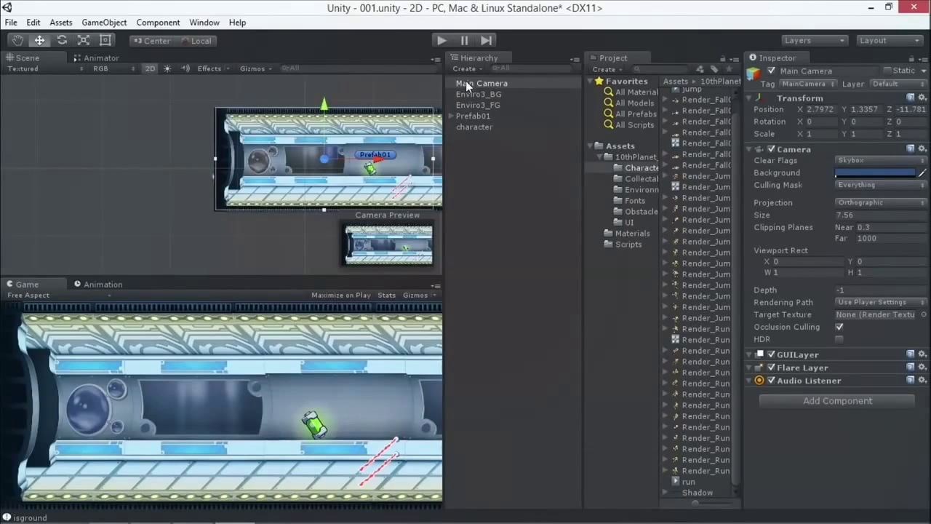
Step: Position the character inside the corridor at about X -2.66
click(466, 83)
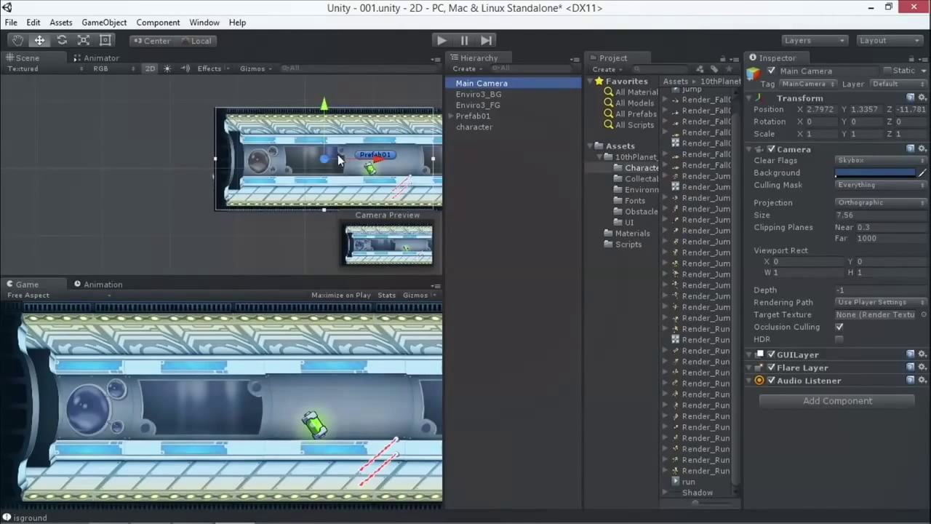
click(473, 128)
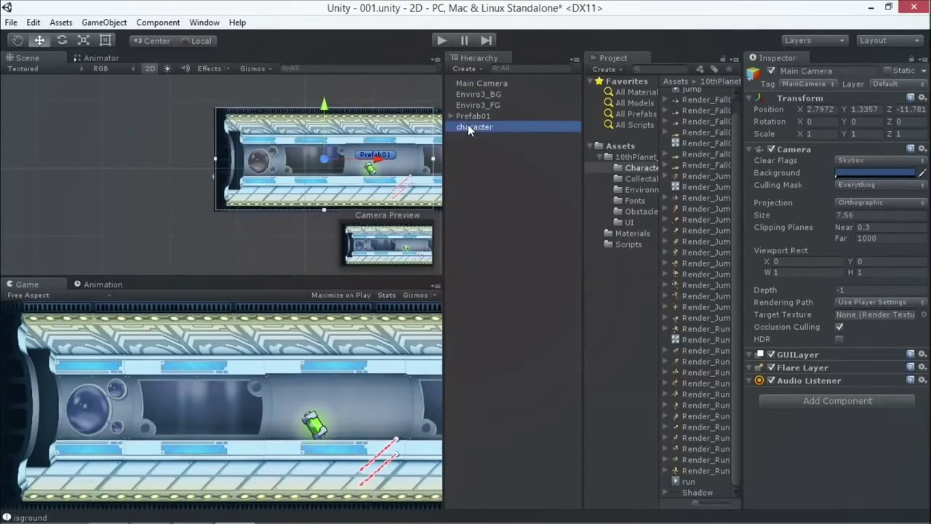
drag(287, 175, 345, 191)
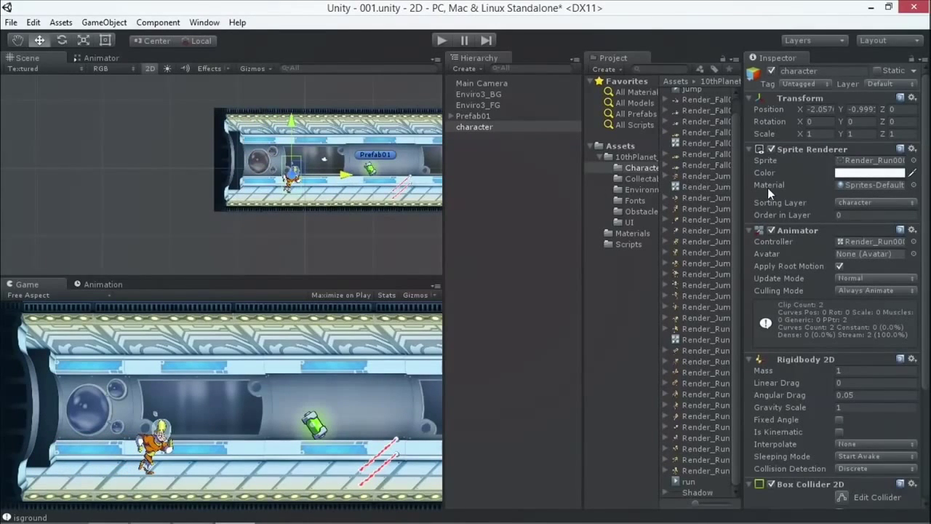
mouse_move(348, 179)
mouse_down()
mouse_move(270, 188)
mouse_move(334, 190)
mouse_up()
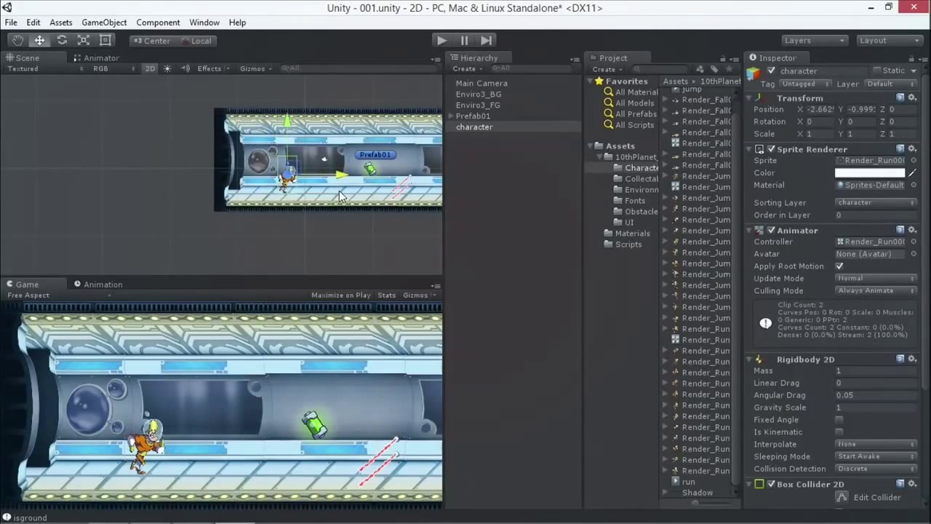
Step: Create an empty GameObject and move it along X onto the character, to about -2.76
click(102, 22)
click(101, 39)
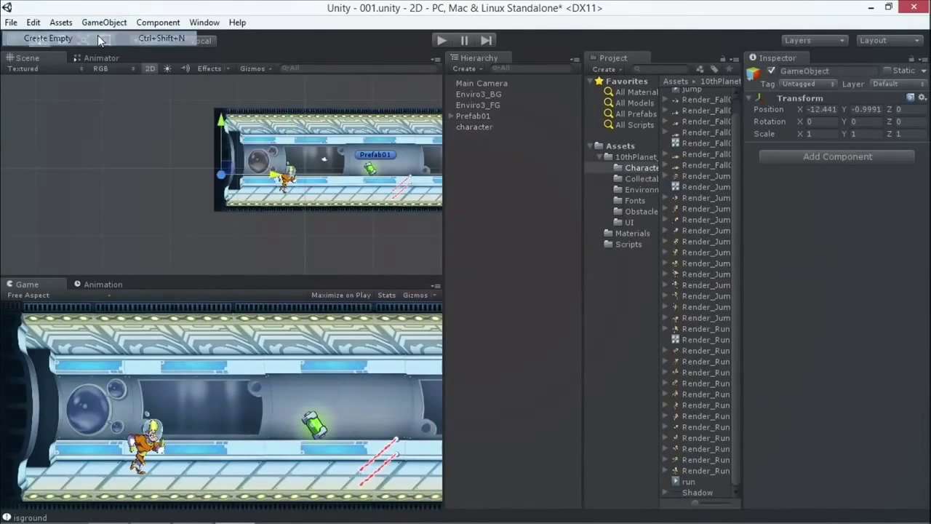
drag(222, 175, 287, 174)
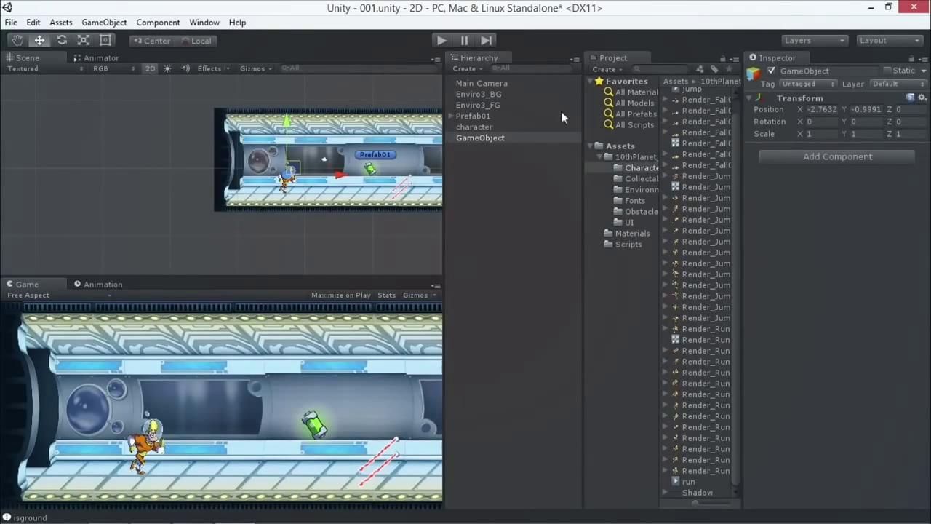
Step: Align the empty GameObject exactly with the character by nesting it under the character, resetting its position, and returning it to the top level
drag(480, 138, 473, 127)
click(922, 97)
click(836, 207)
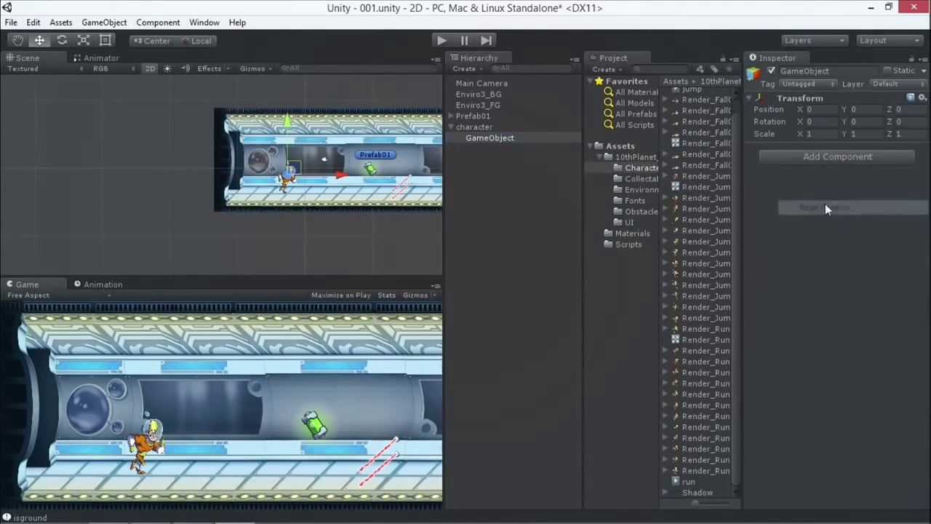
drag(492, 138, 486, 170)
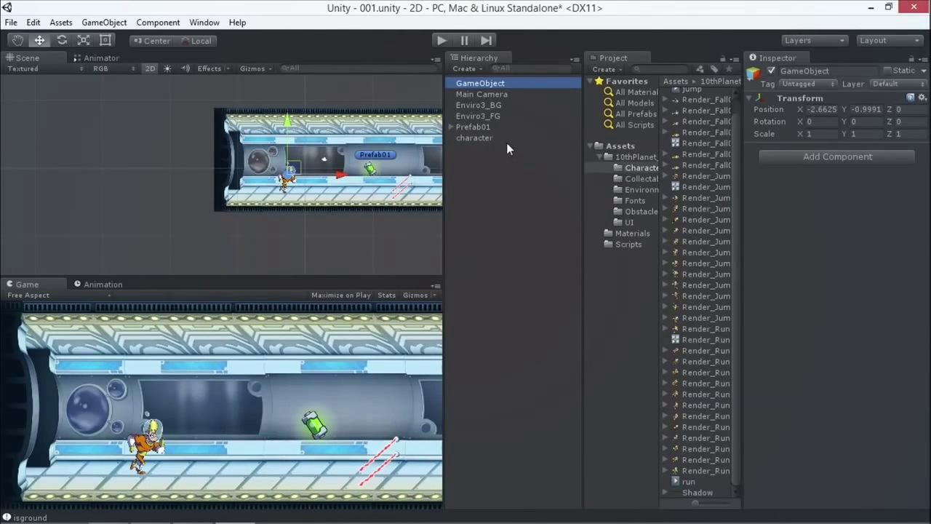
Step: Make the Main Camera a child of the empty GameObject, testing the link with a trial move of the parent that is undone
click(499, 95)
drag(482, 93, 481, 83)
click(462, 82)
drag(342, 175, 247, 172)
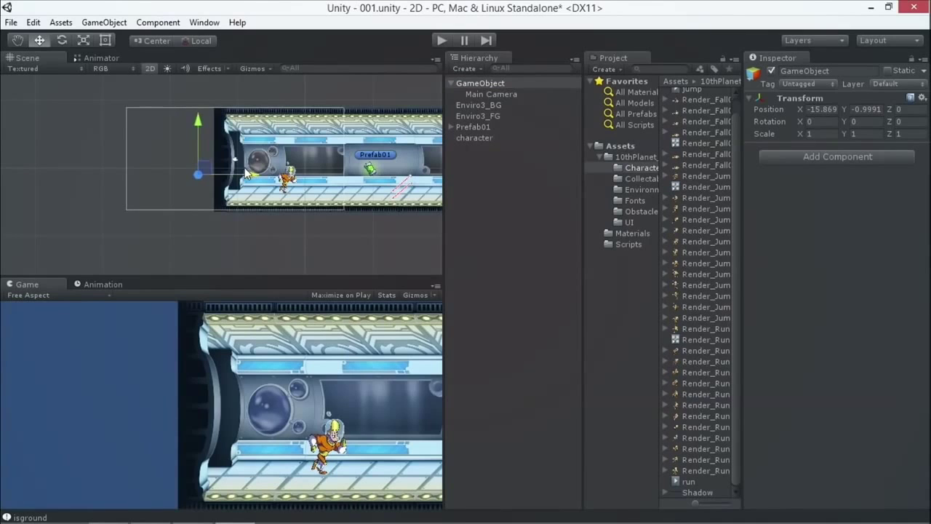
key(ctrl+z)
Step: Move the character slightly forward along X, to about -1.76
click(476, 138)
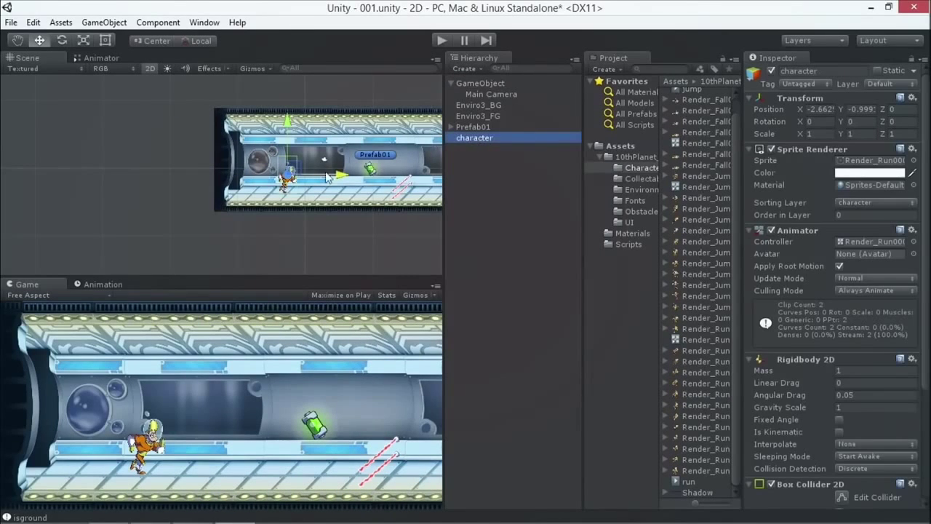
mouse_move(347, 177)
mouse_down()
mouse_move(242, 178)
mouse_move(385, 178)
mouse_move(339, 180)
mouse_move(377, 178)
mouse_move(354, 180)
mouse_up()
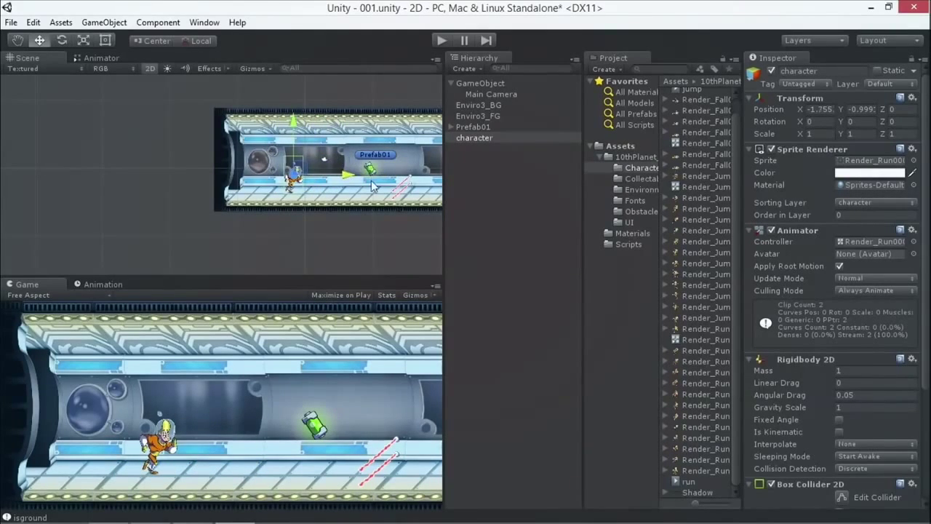
click(475, 84)
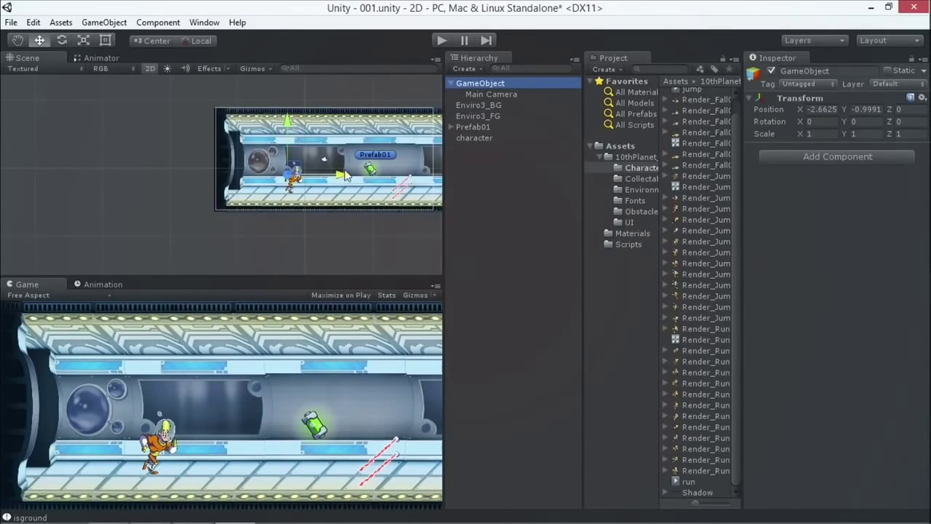
click(471, 138)
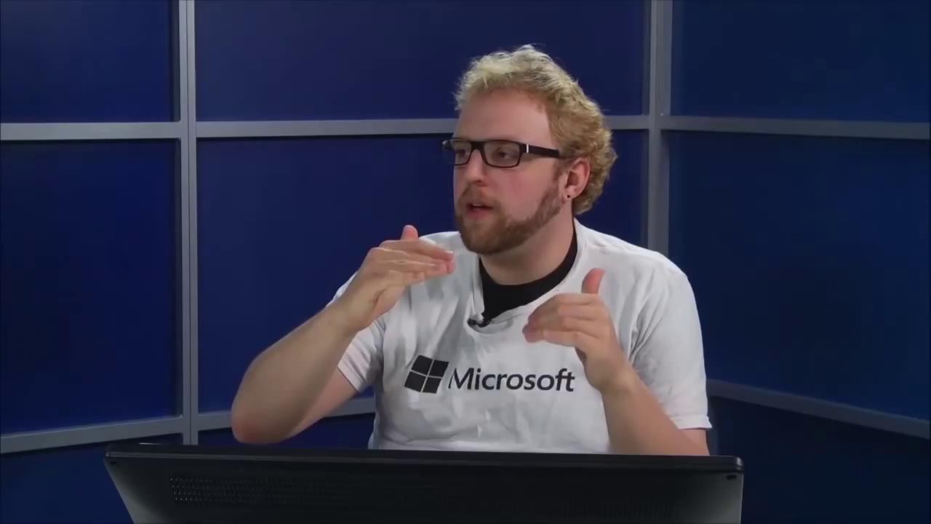
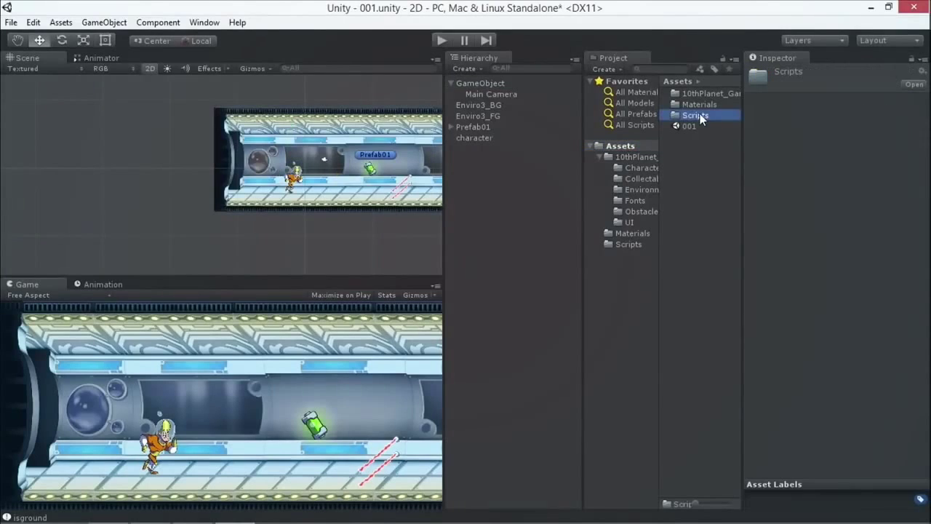
Step: Locate the camerafollow script in the Scripts folder and read its code in a widened Inspector
double_click(674, 120)
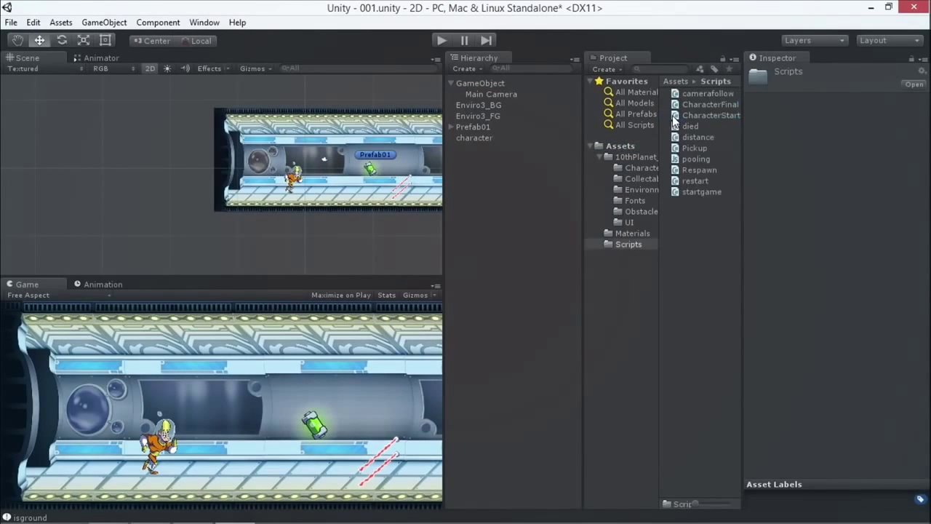
click(702, 93)
drag(742, 227, 619, 224)
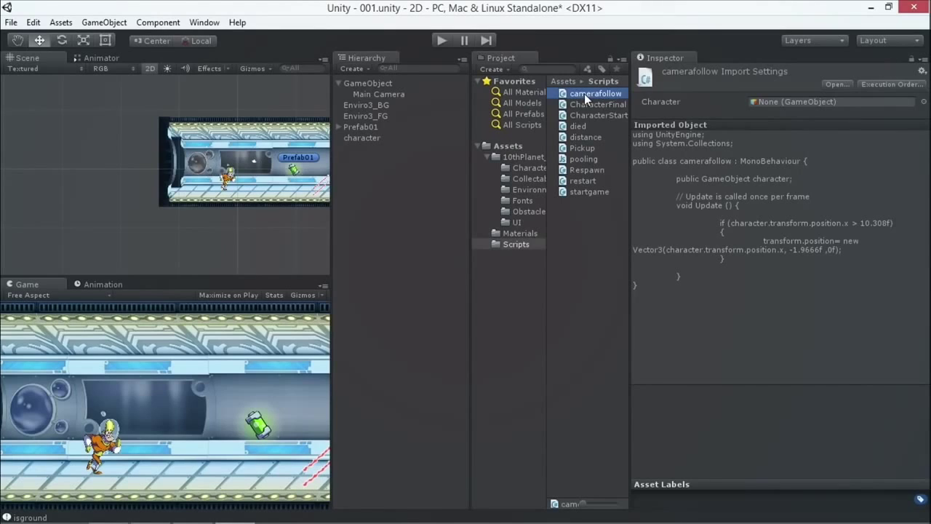
Step: Attach the camerafollow script to the camera's parent GameObject and assign the character object to its Character field
drag(580, 95, 383, 168)
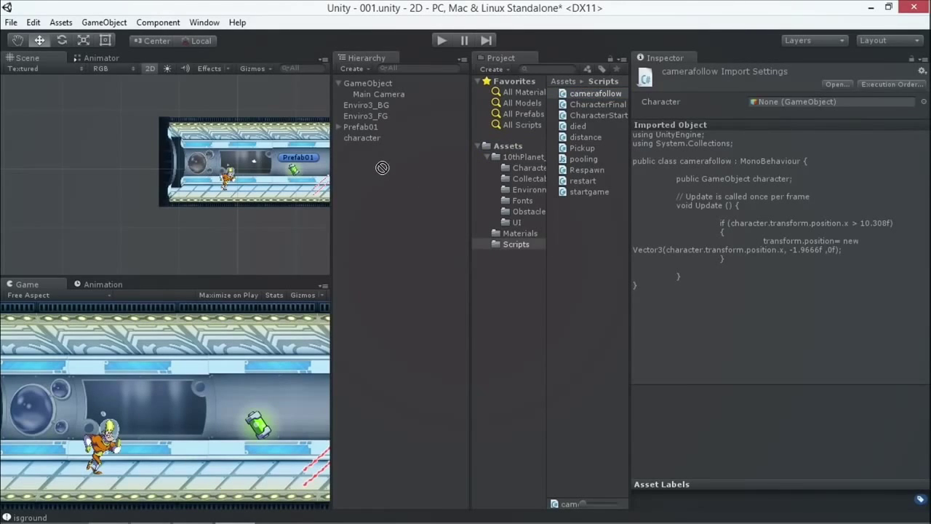
drag(382, 168, 366, 82)
click(366, 82)
drag(362, 136, 793, 175)
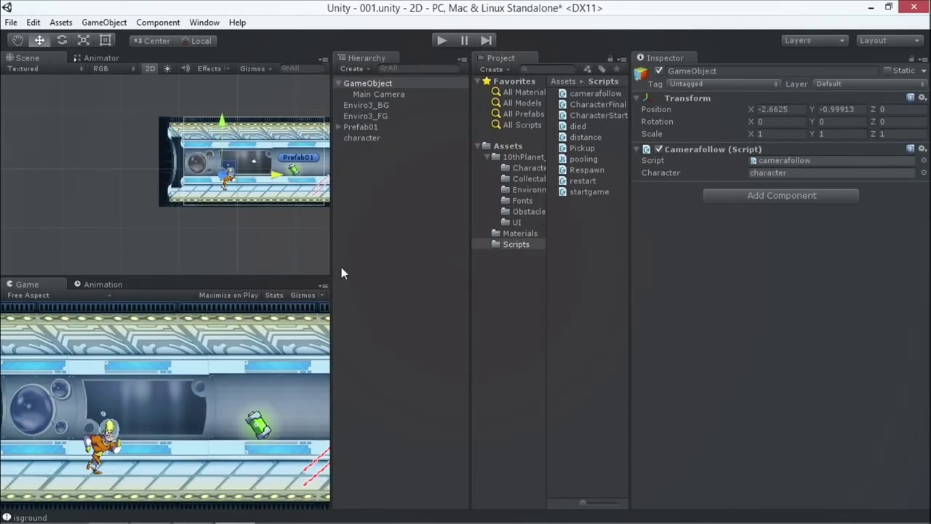
Step: Move the camera's parent GameObject back to about X -4.5 and play-test the camera following the character
drag(333, 264, 386, 269)
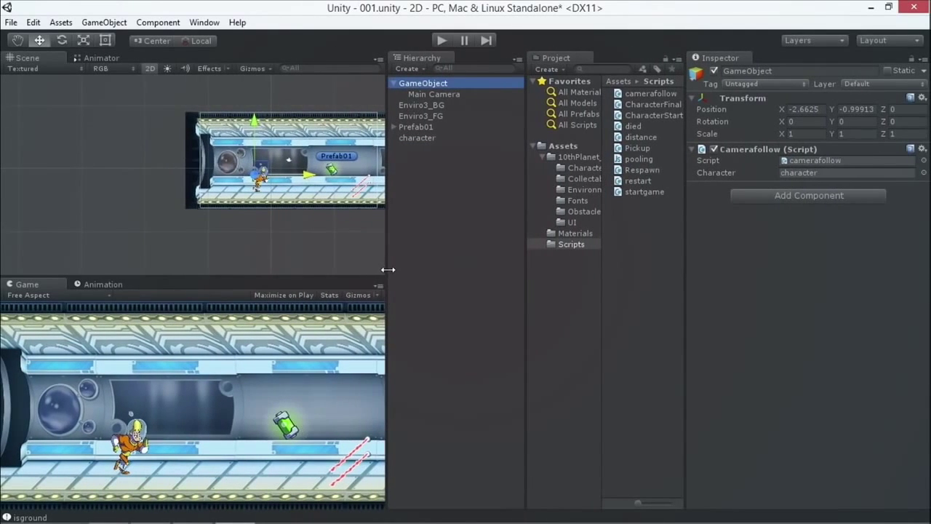
mouse_move(299, 177)
mouse_down()
mouse_move(278, 177)
mouse_move(291, 179)
mouse_up()
click(435, 36)
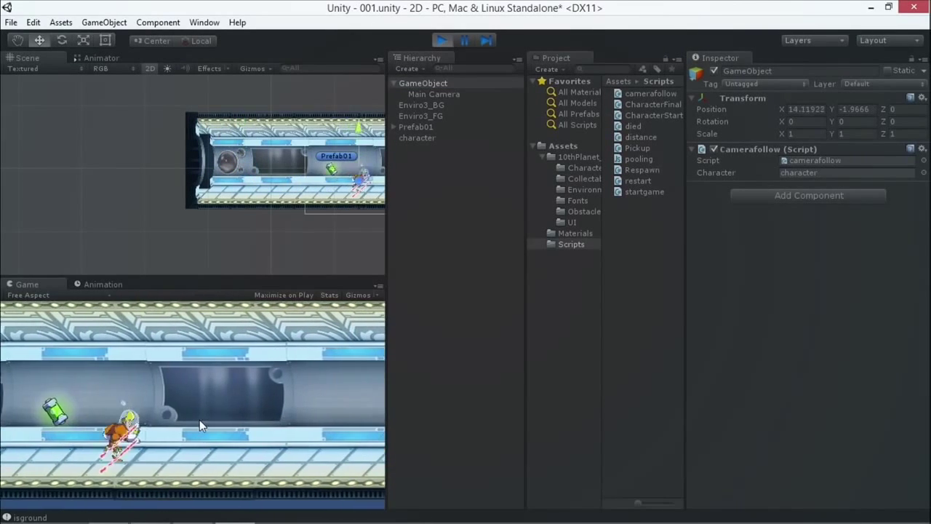
click(441, 40)
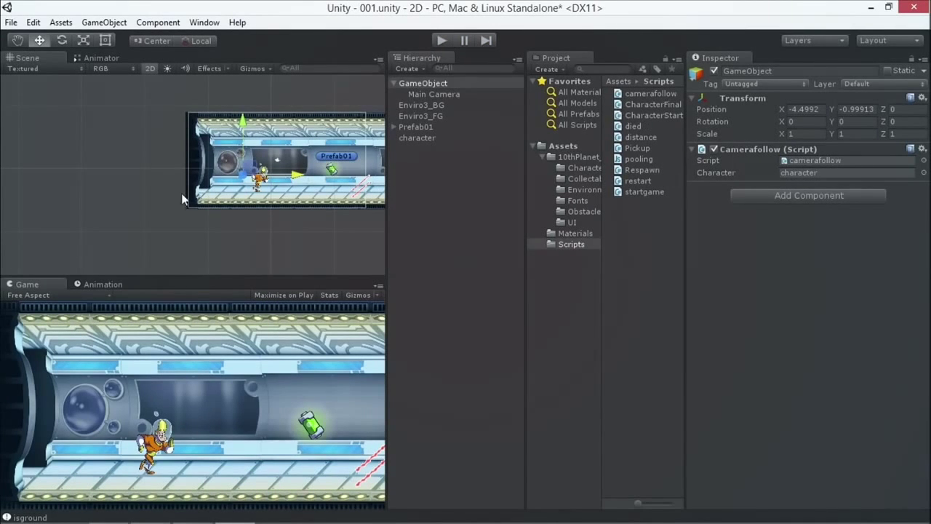
Step: Read the camerafollow script's position condition and Vector3 code in an enlarged Inspector
click(417, 83)
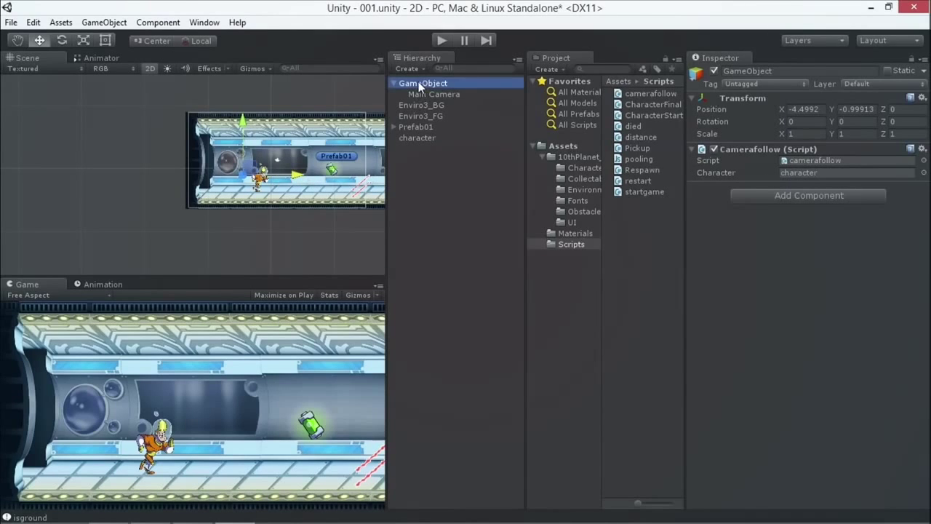
click(807, 159)
click(640, 94)
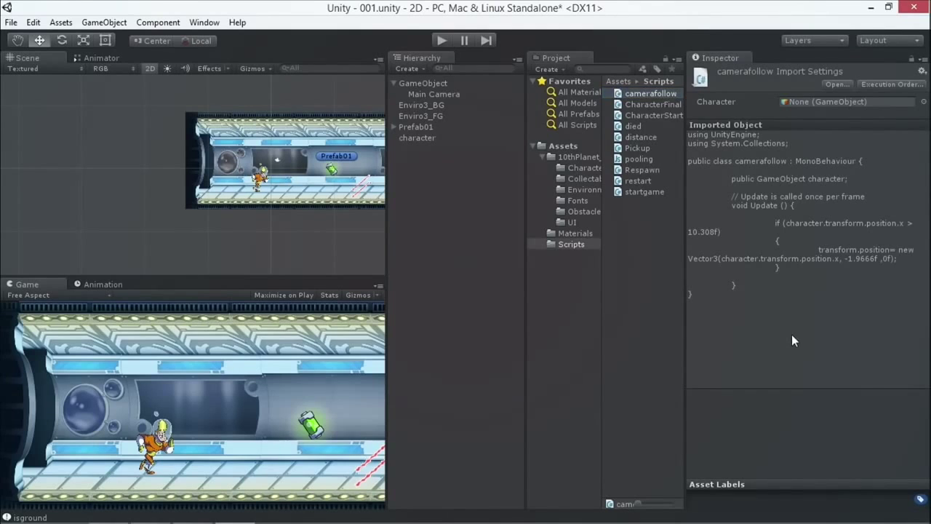
key(shift+space)
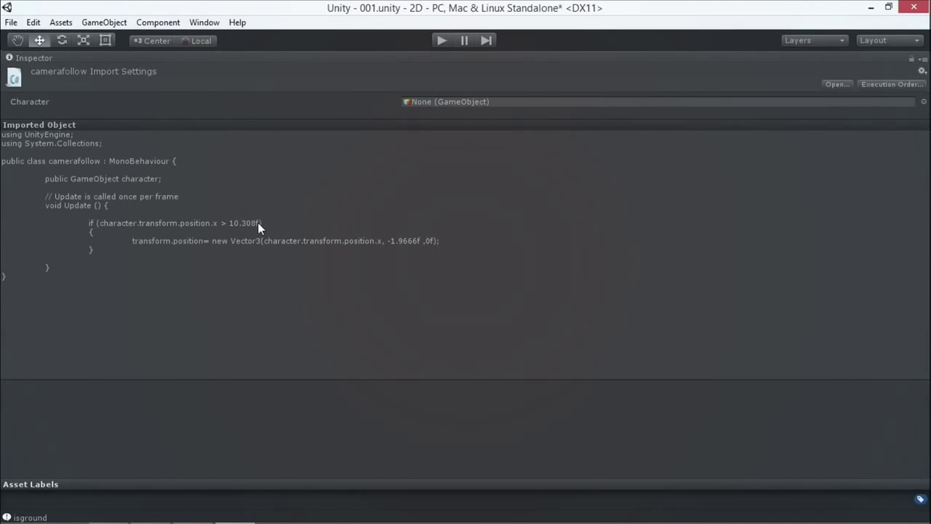
key(shift+space)
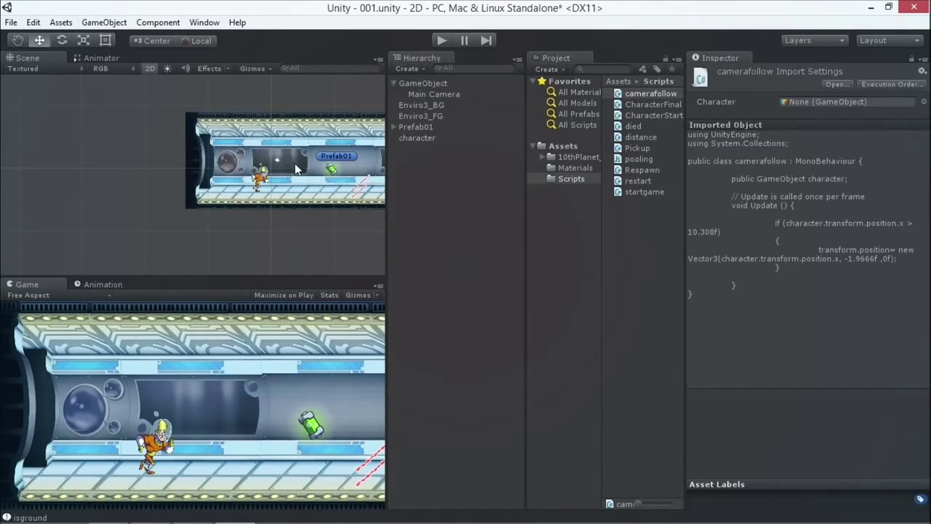
Step: Make the Main Camera a child of the character and deactivate the empty GameObject that carries the camerafollow script
scroll(295, 163, down, 2)
click(16, 40)
drag(198, 117, 102, 126)
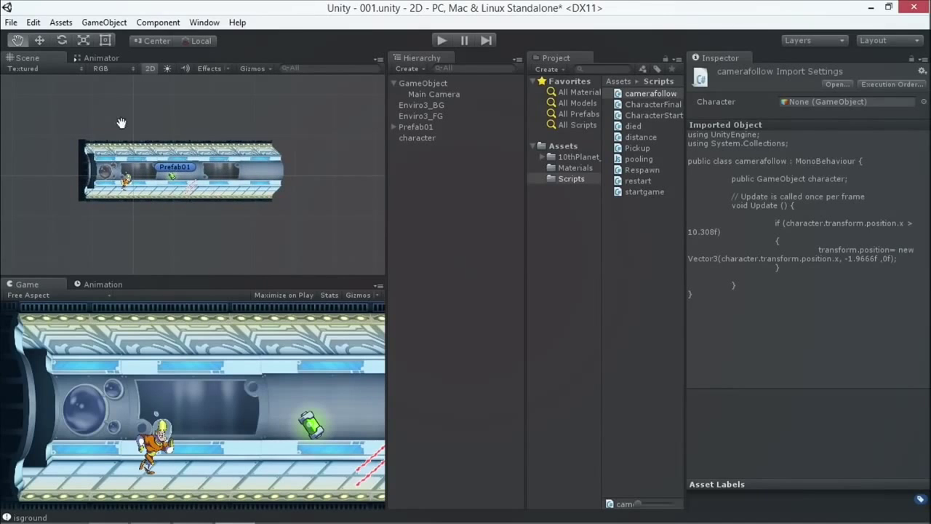
click(427, 93)
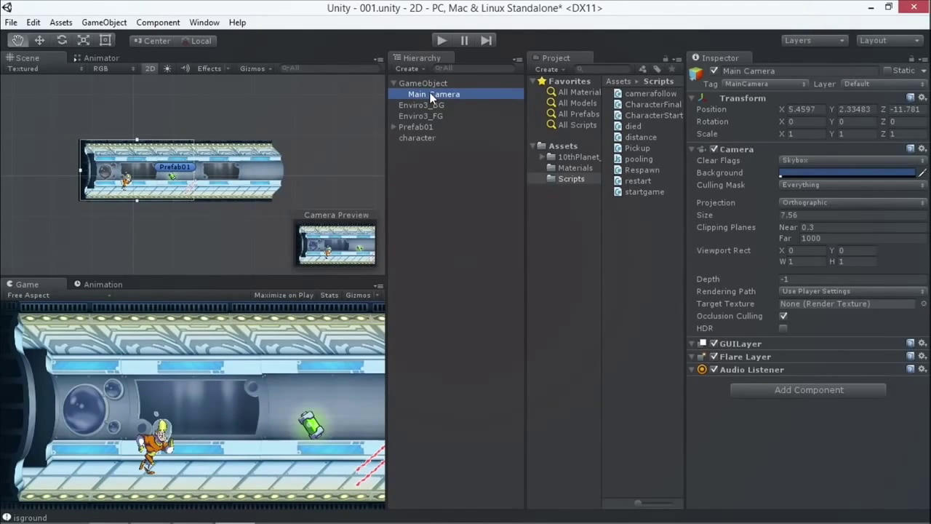
drag(429, 92, 413, 137)
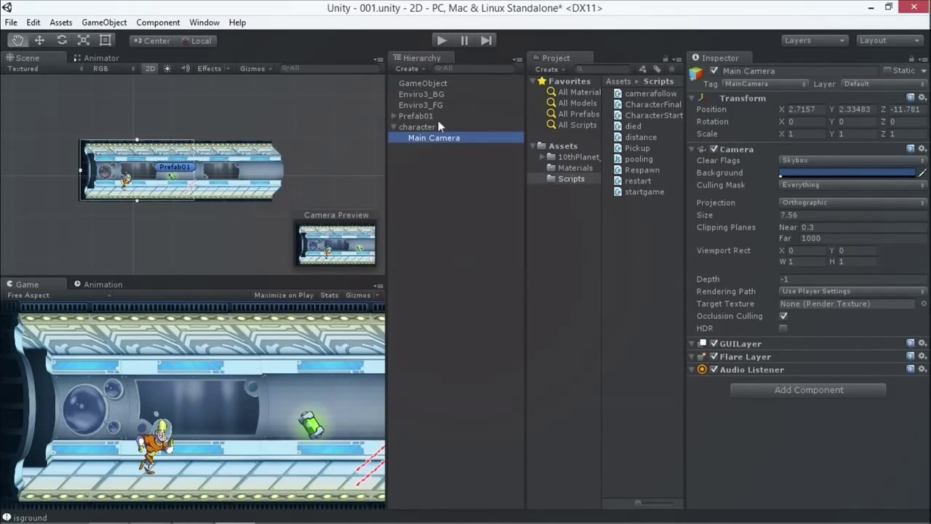
click(426, 83)
click(711, 76)
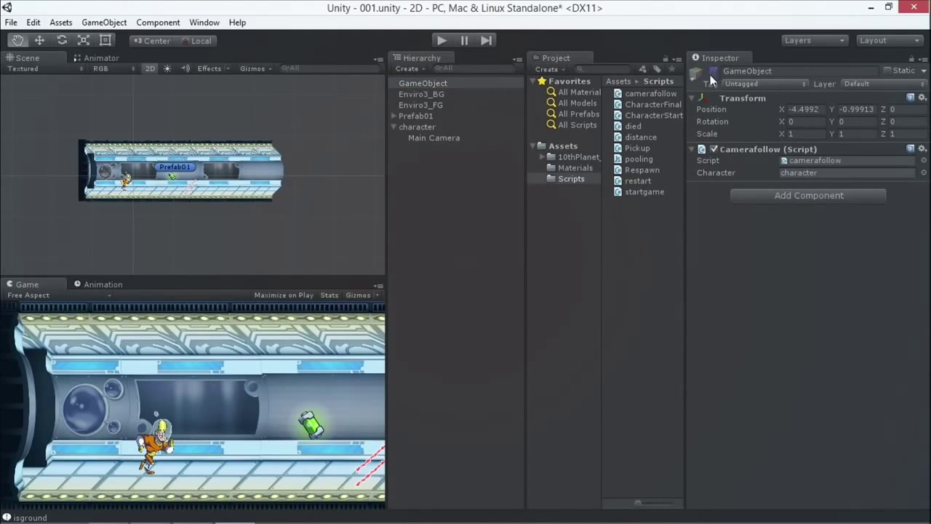
Step: Save the scene
click(11, 22)
click(44, 73)
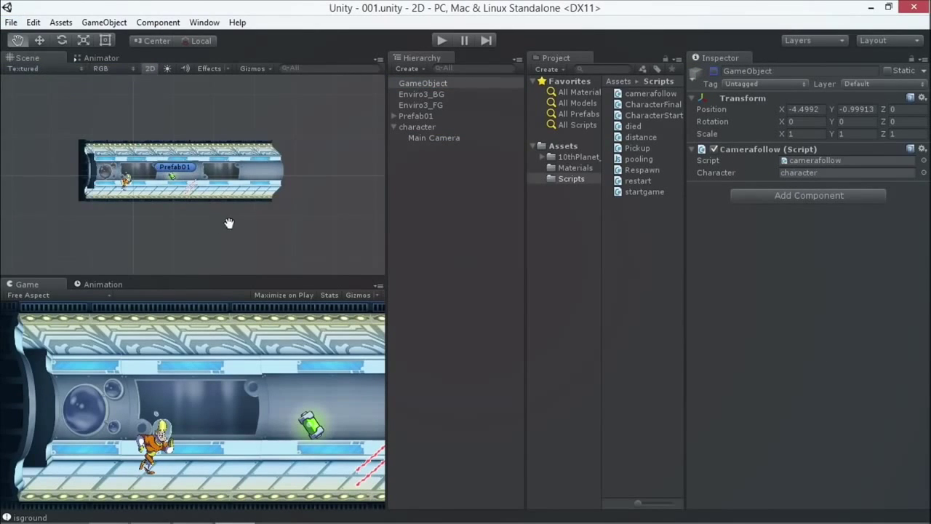
scroll(211, 208, up, 3)
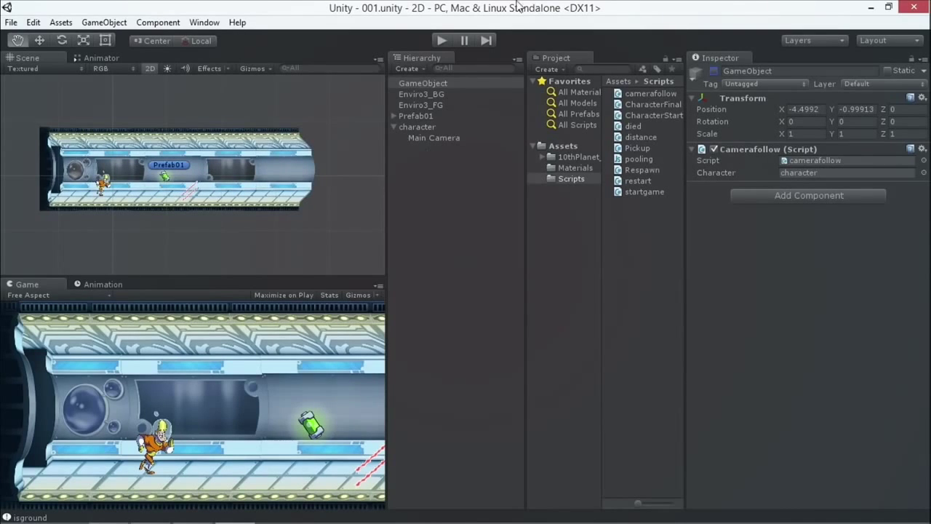
Step: Rename the Prefab01 corridor segment as Prefab00
click(415, 117)
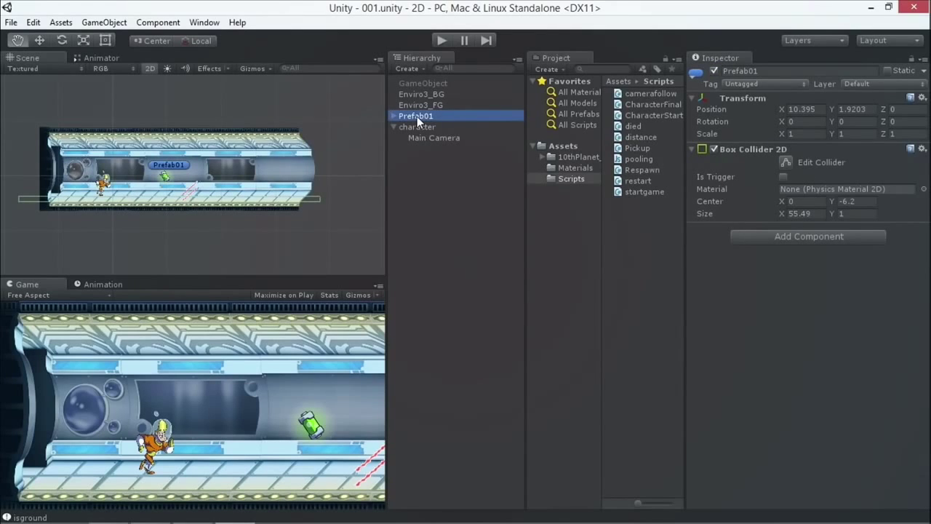
key(F2)
click(434, 117)
key(BackSpace)
text(0)
key(Return)
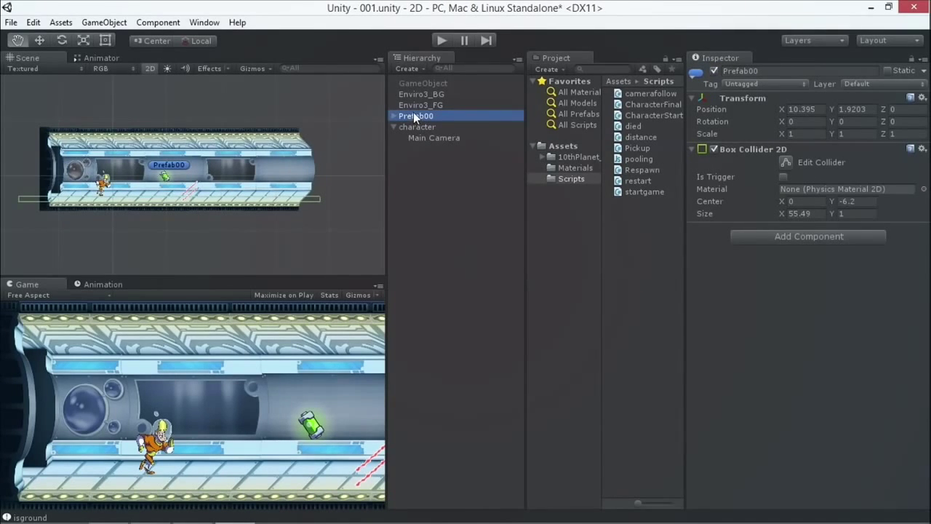
Step: Duplicate the Prefab00 corridor segment and rename the copy as Prefab01
key(ctrl+d)
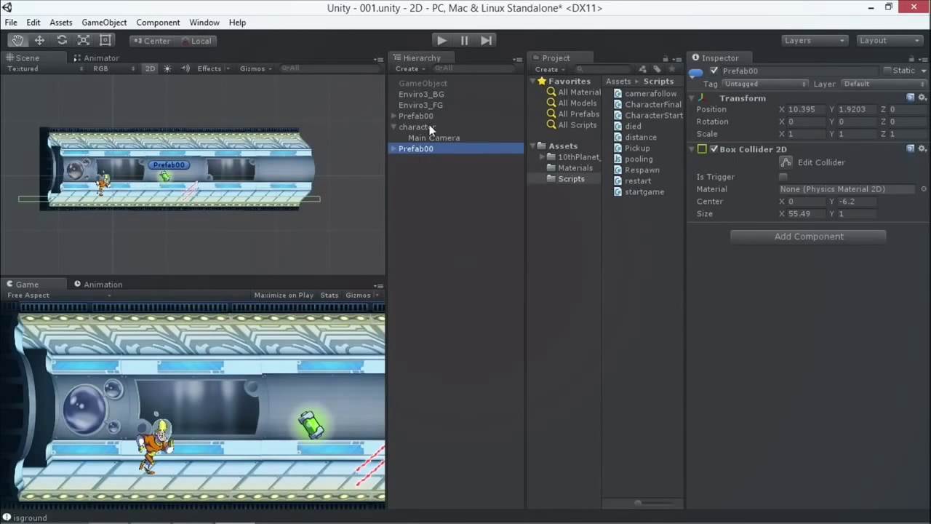
click(422, 118)
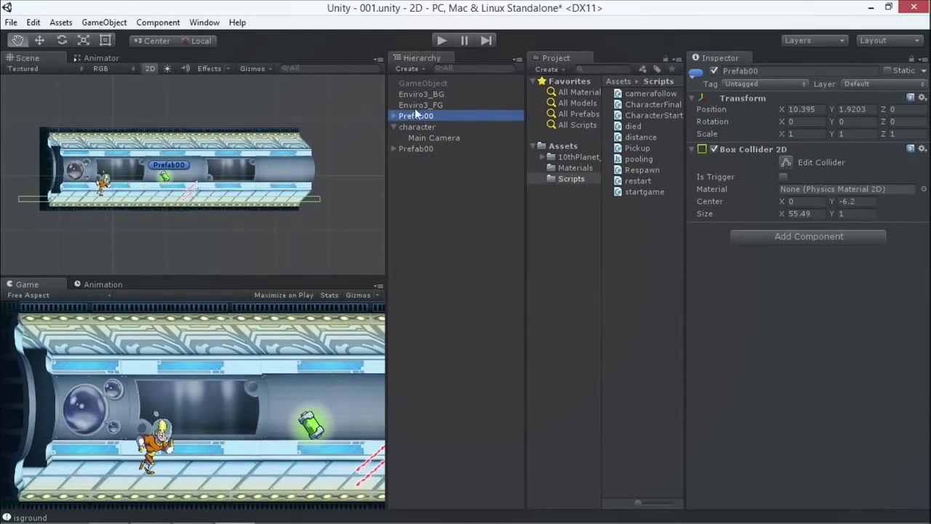
scroll(155, 166, down, 2)
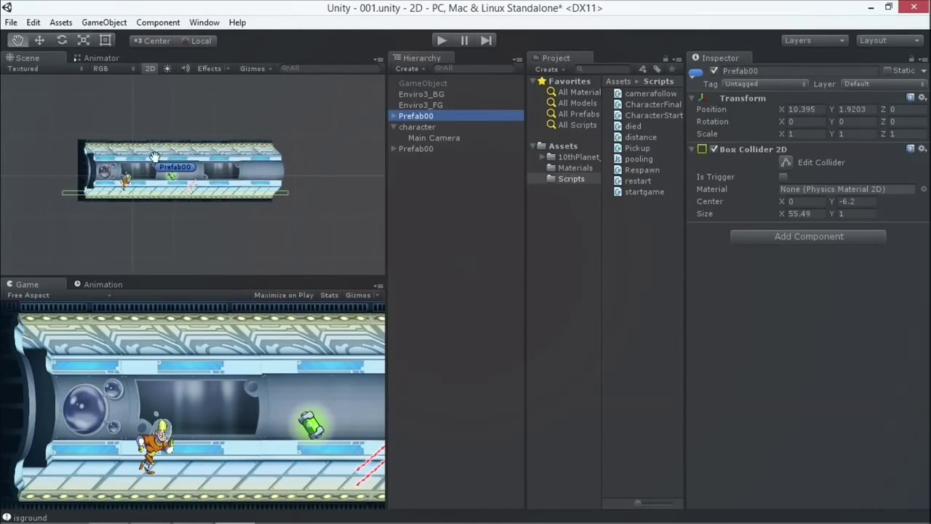
drag(201, 129, 163, 137)
scroll(166, 145, up, 2)
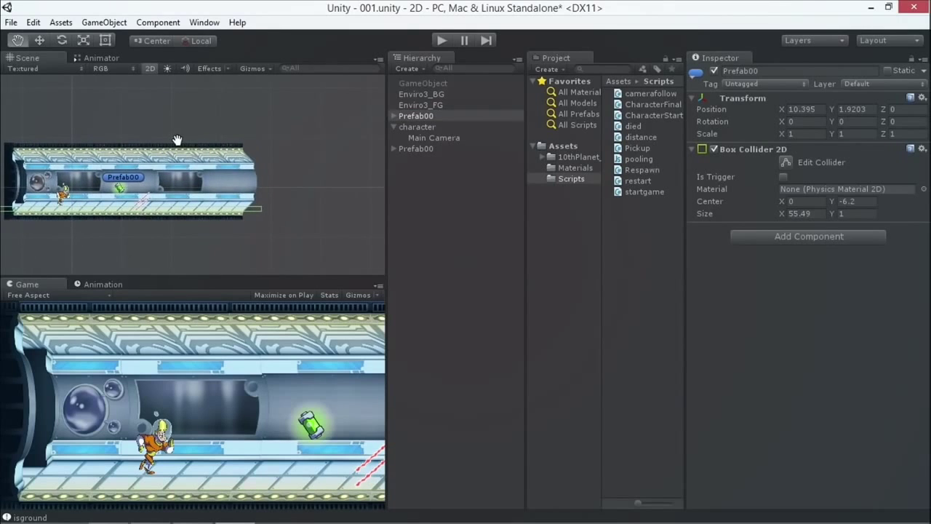
drag(176, 138, 202, 133)
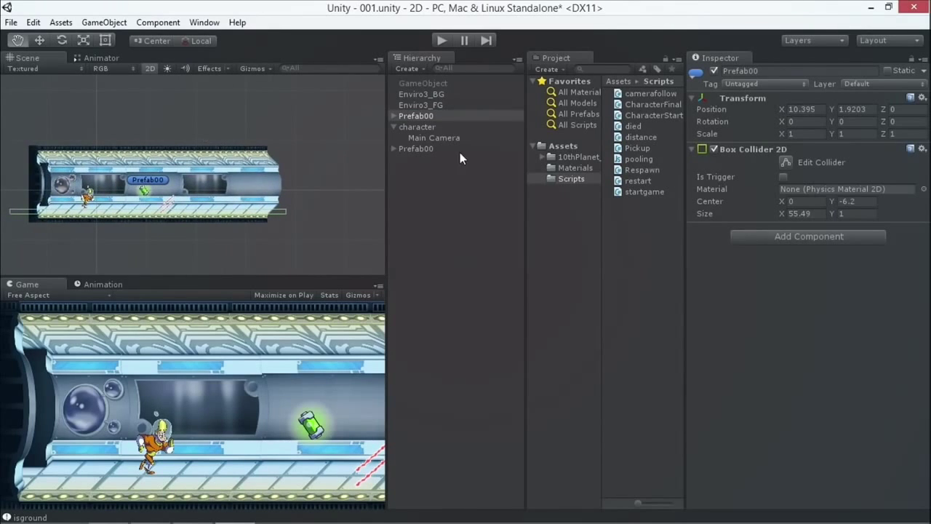
click(416, 116)
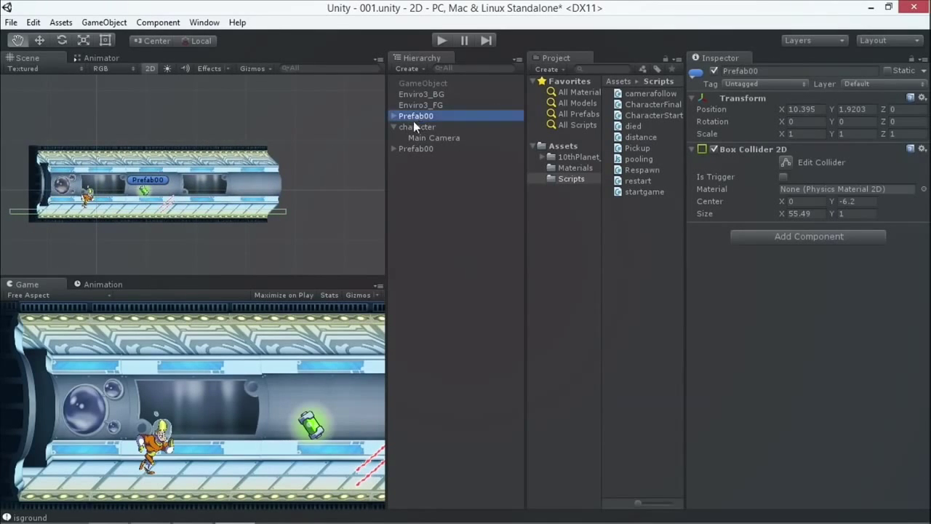
click(431, 149)
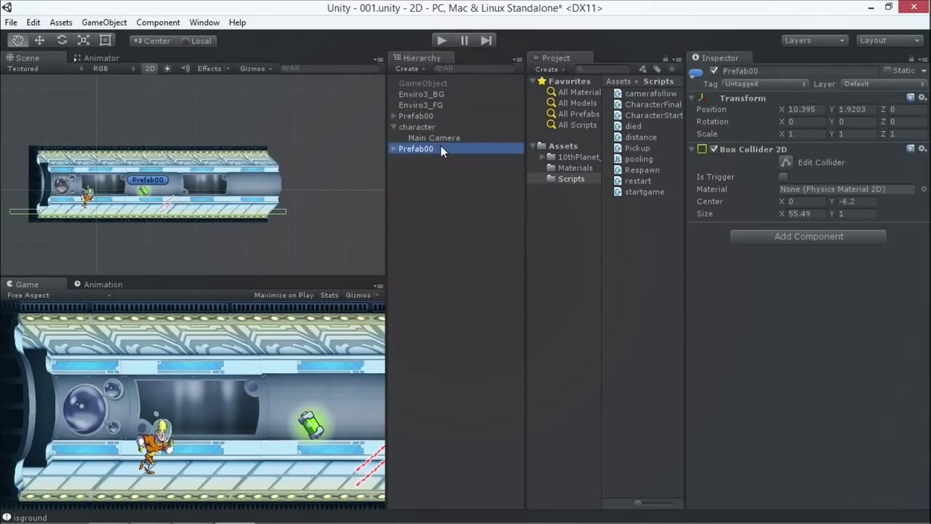
click(441, 148)
text(Prefab01)
key(Return)
Step: Move Prefab01 to the far end of Prefab00 so the corridor continues, at about X 56.4, Y 1.95
click(40, 42)
drag(163, 181, 396, 176)
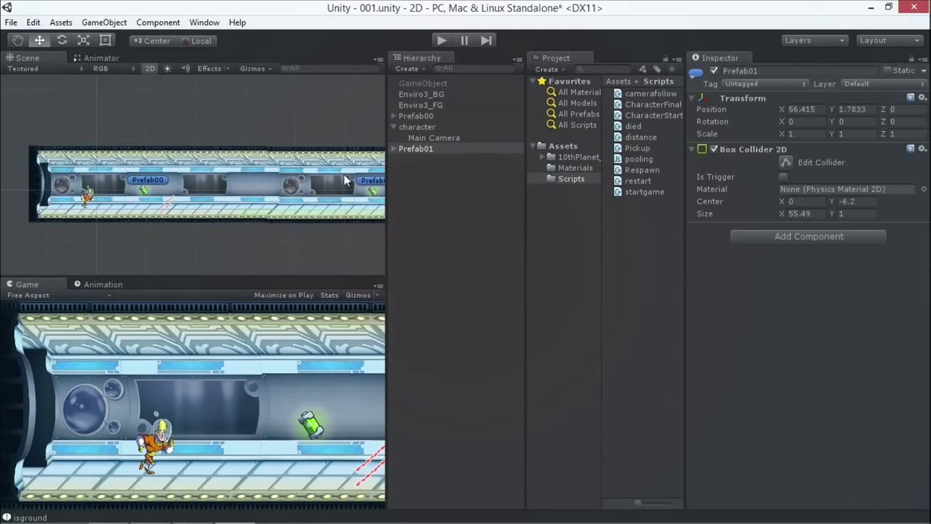
scroll(270, 93, down, 2)
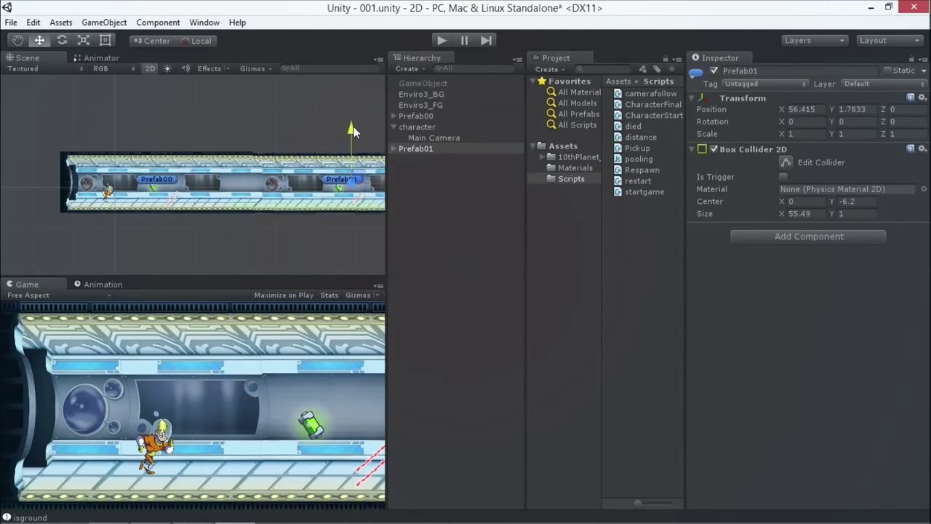
drag(355, 128, 354, 125)
Step: Duplicate the Prefab01 corridor segment and rename the copy as Prefab02
click(418, 149)
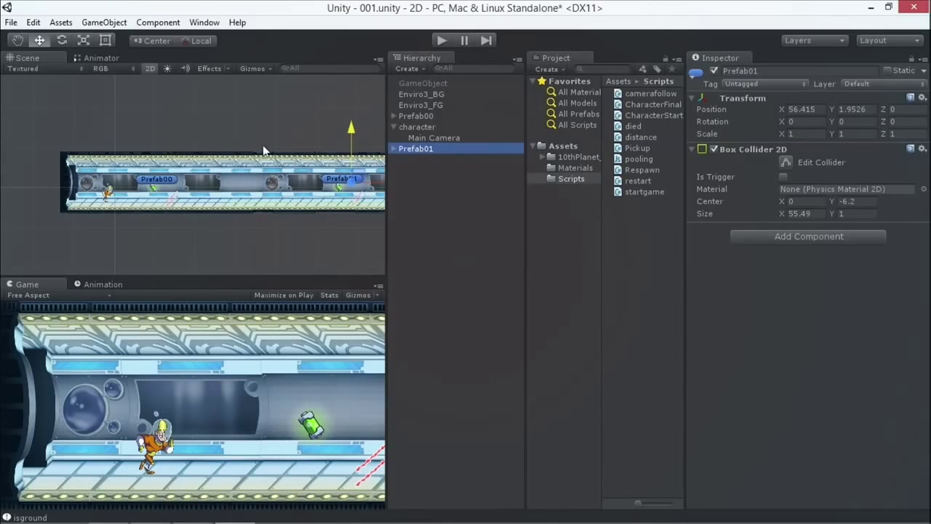
key(f)
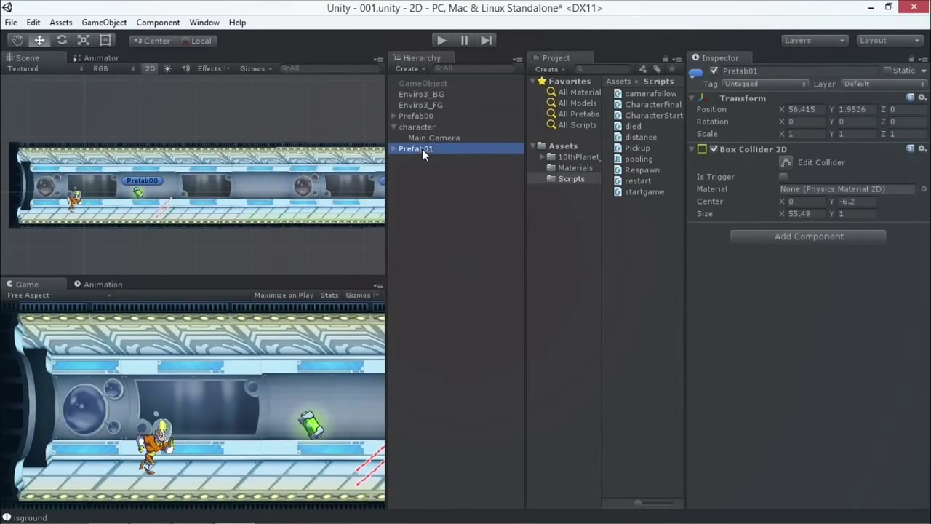
key(ctrl+d)
click(438, 159)
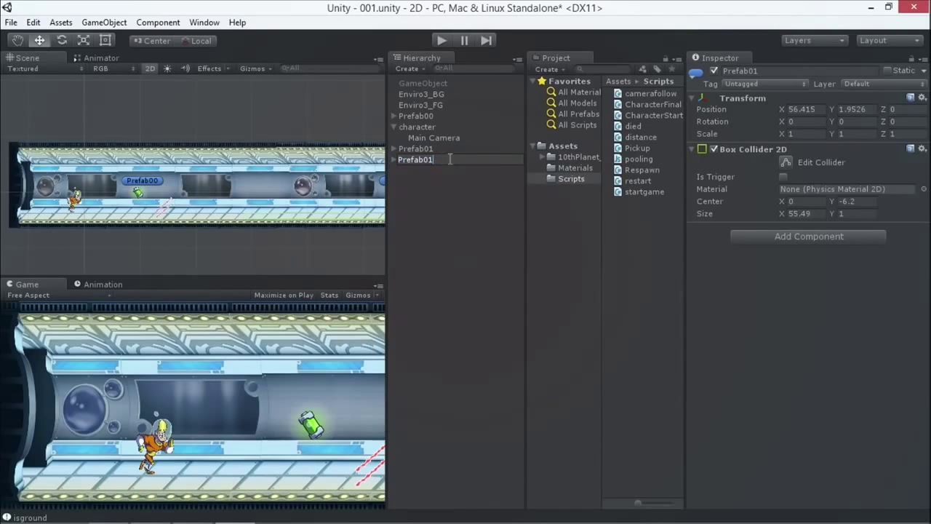
key(Return)
click(432, 152)
click(439, 159)
click(440, 159)
text(2)
key(Return)
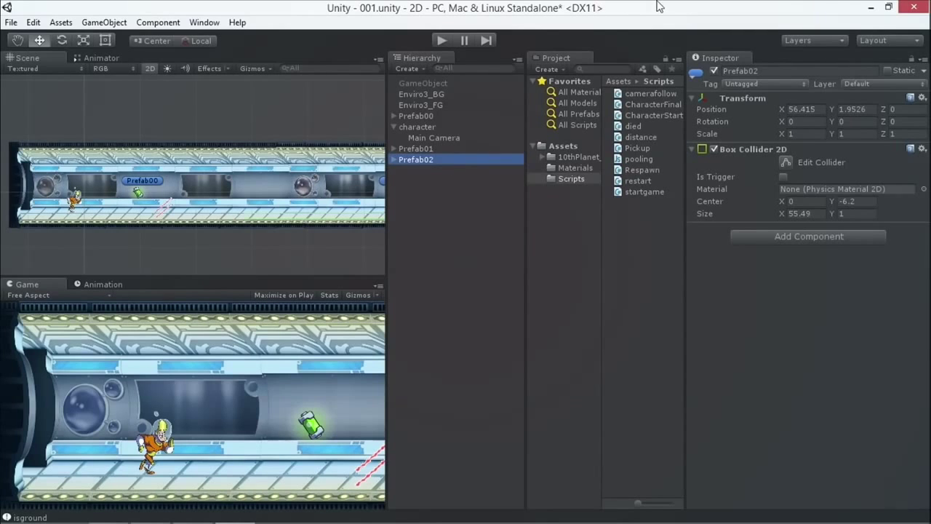
Step: Move Prefab02 straight up above Prefab01, to about Y 17.6
double_click(425, 160)
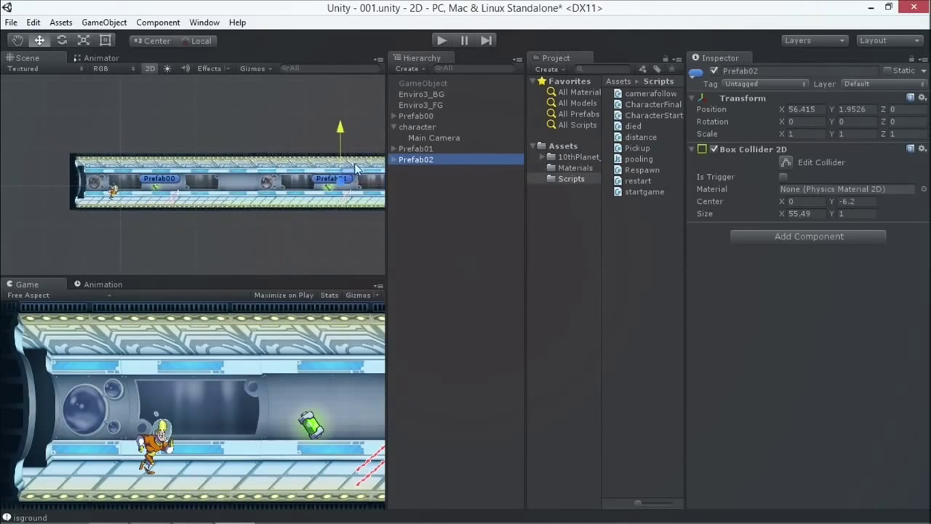
drag(344, 128, 326, 69)
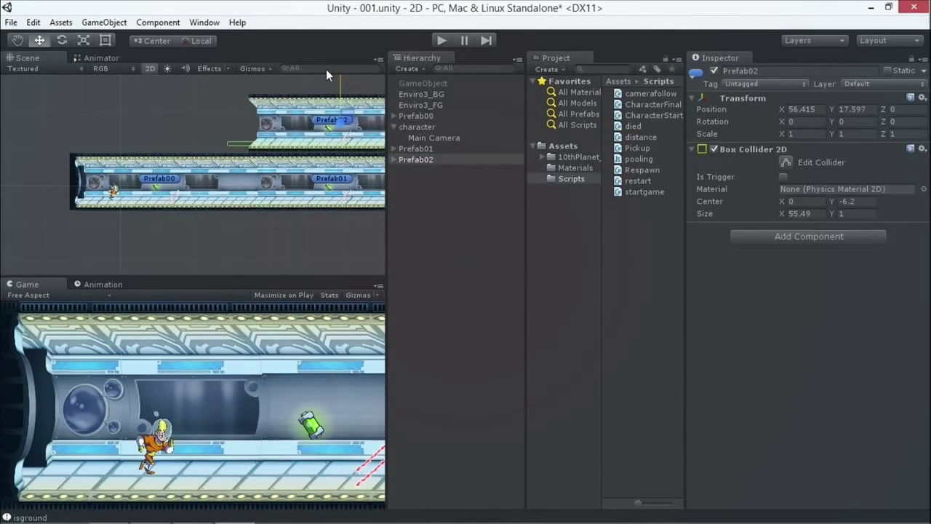
click(16, 40)
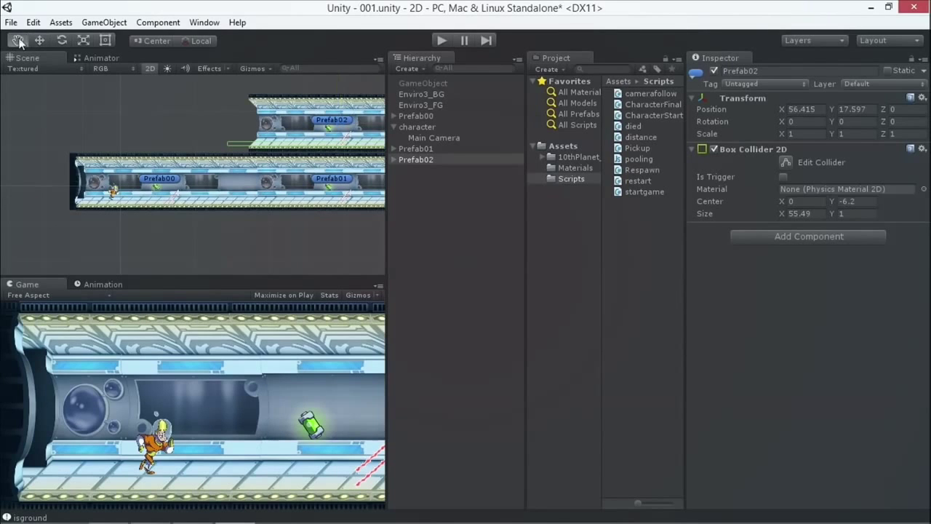
drag(157, 114, 85, 129)
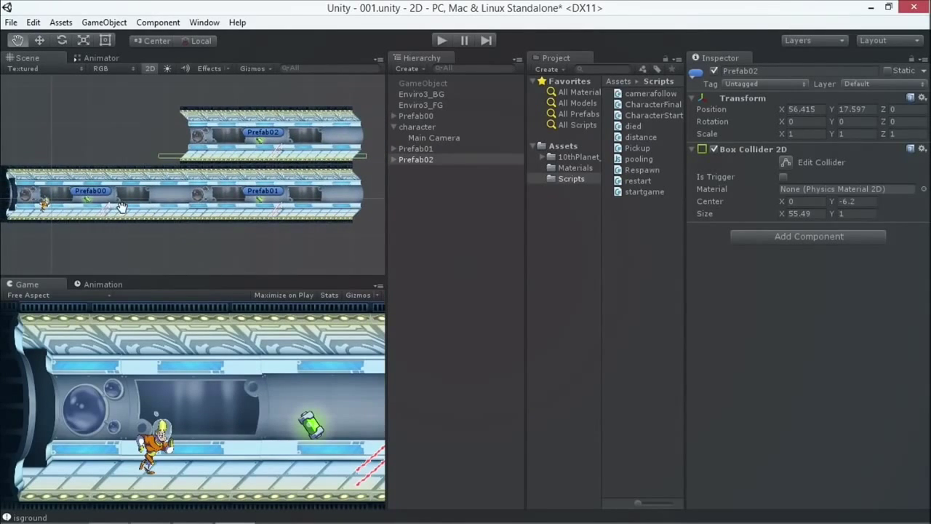
Step: Try placing Prefab02 in line after Prefab01 at the end of the corridor in an enlarged Scene view
key(shift+space)
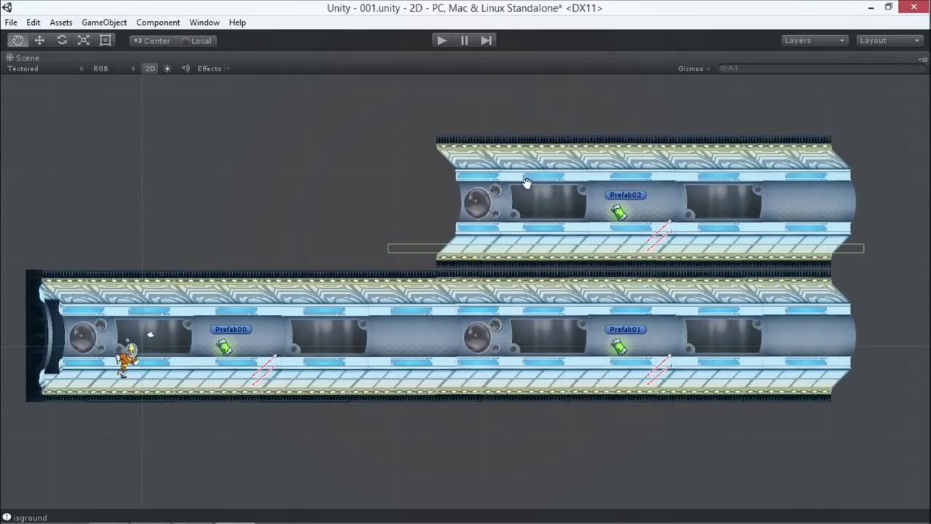
scroll(895, 360, down, 3)
key(w)
drag(592, 229, 868, 321)
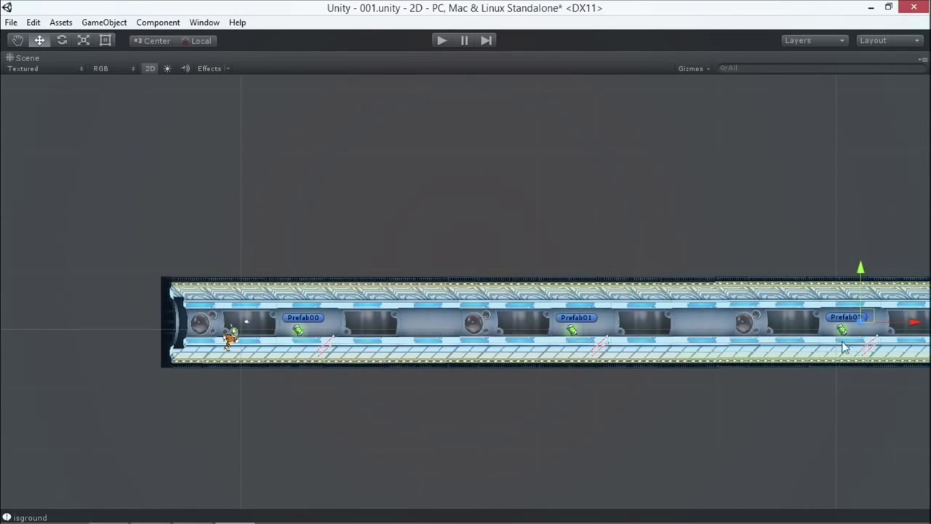
click(576, 320)
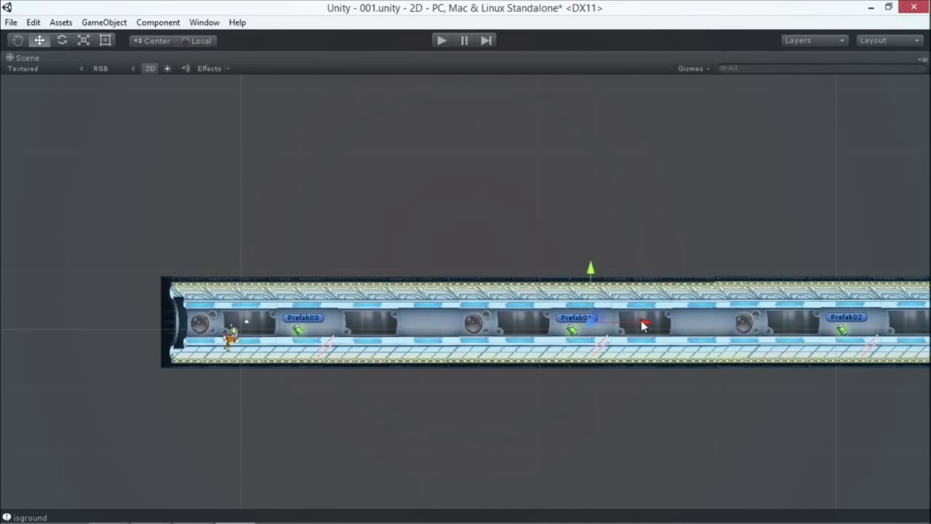
key(Delete)
key(ctrl+z)
drag(798, 349, 634, 343)
click(715, 343)
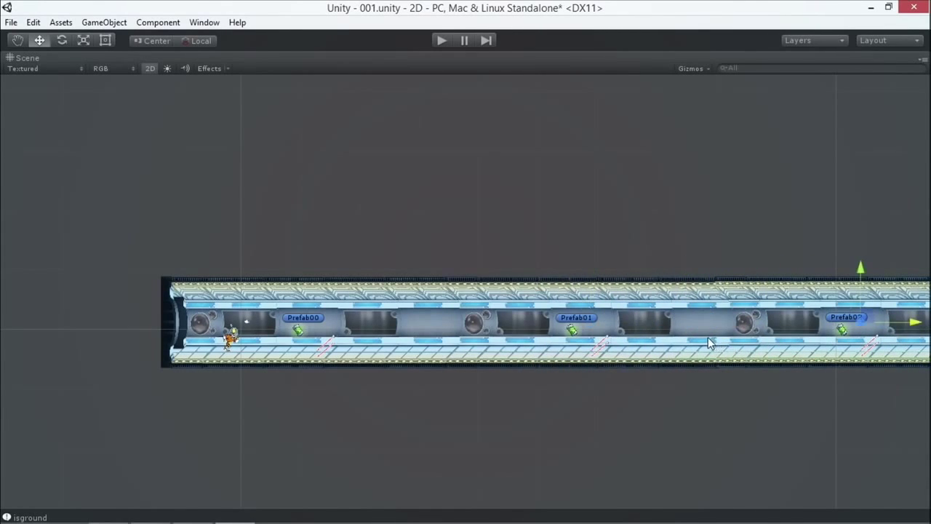
Step: Move Prefab02 back above Prefab01 with a small gap between them, at about X 56.4, Y 18.2, and restore the full editor layout
drag(715, 343, 447, 250)
drag(600, 229, 482, 277)
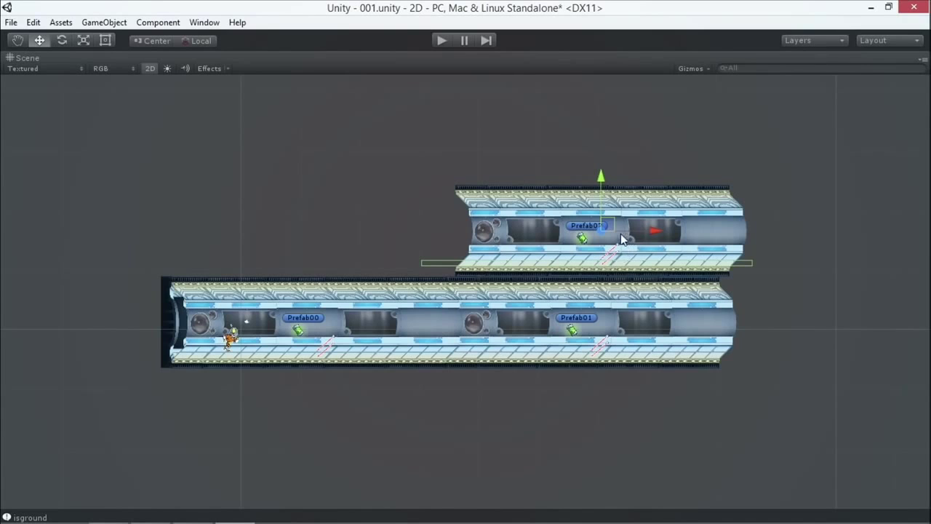
drag(453, 197, 443, 195)
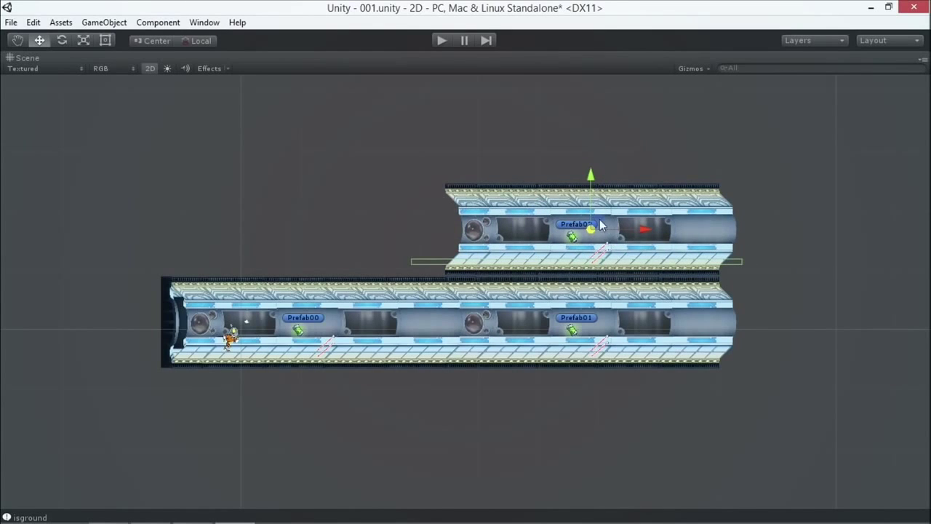
mouse_move(590, 178)
mouse_down()
mouse_move(605, 265)
mouse_move(584, 172)
mouse_up()
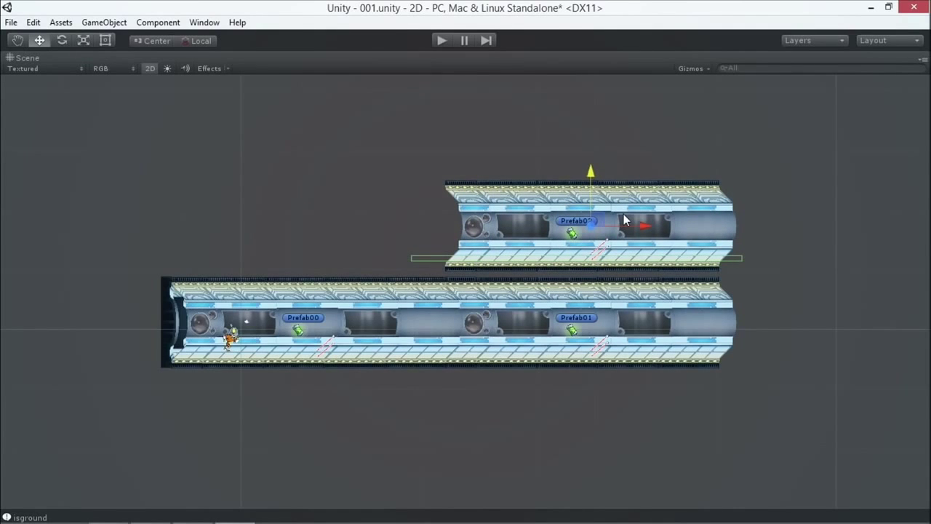
drag(591, 173, 595, 178)
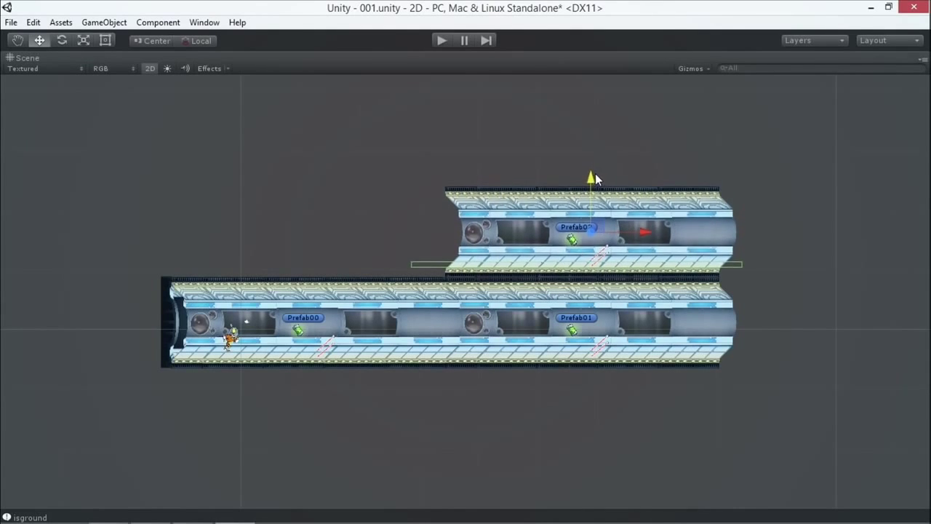
key(ctrl+z)
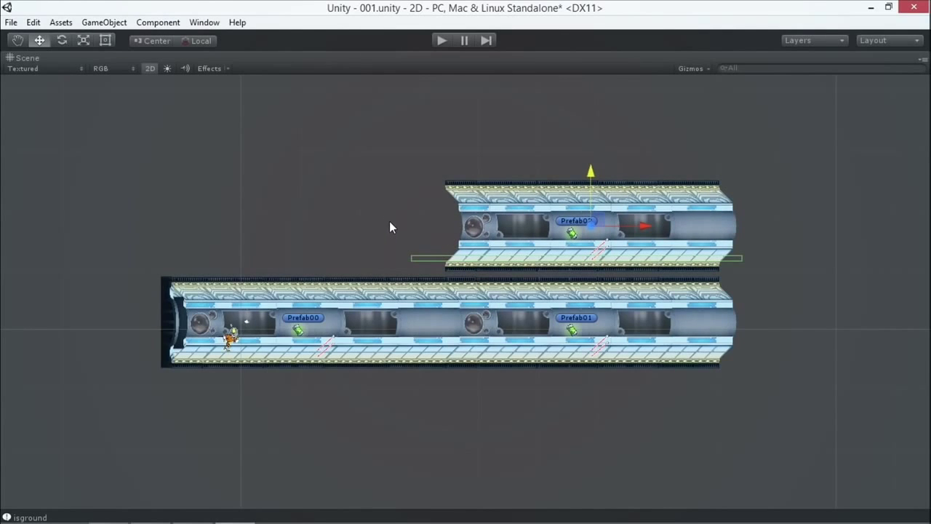
key(shift+space)
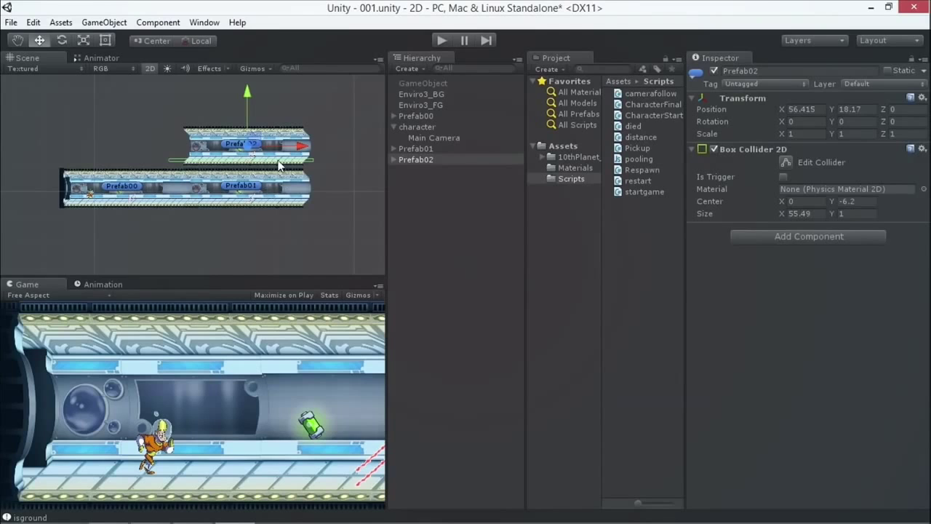
Step: List the child objects of Prefab01 and delete the Prefab02 corridor segment from the scene
click(407, 149)
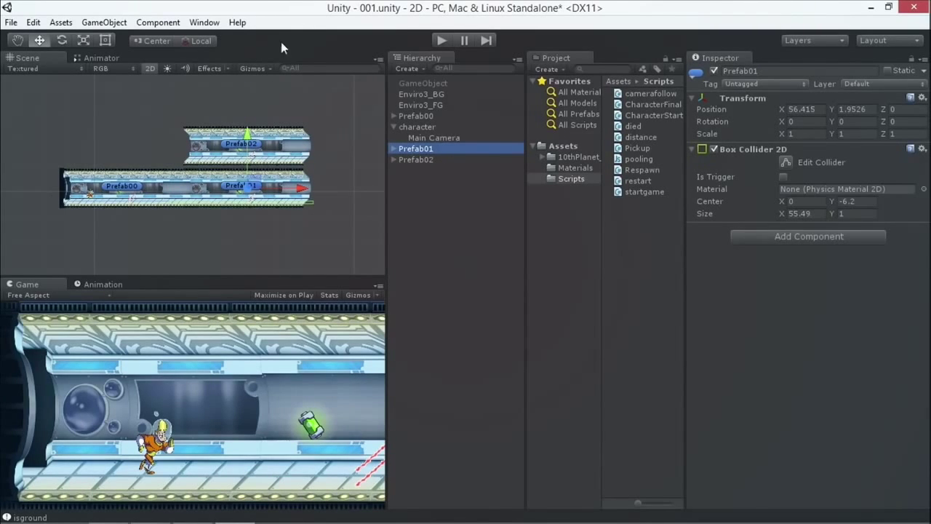
scroll(195, 179, up, 3)
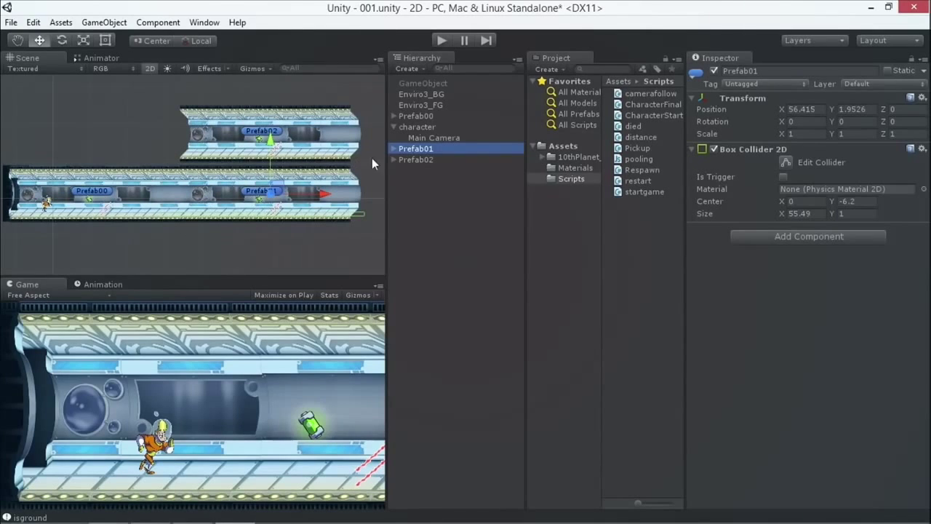
click(393, 149)
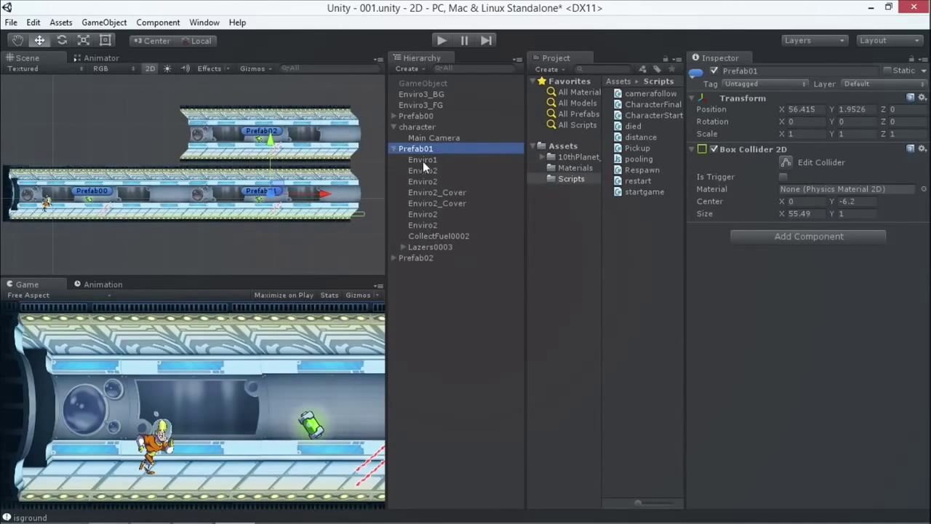
click(416, 258)
right_click(420, 260)
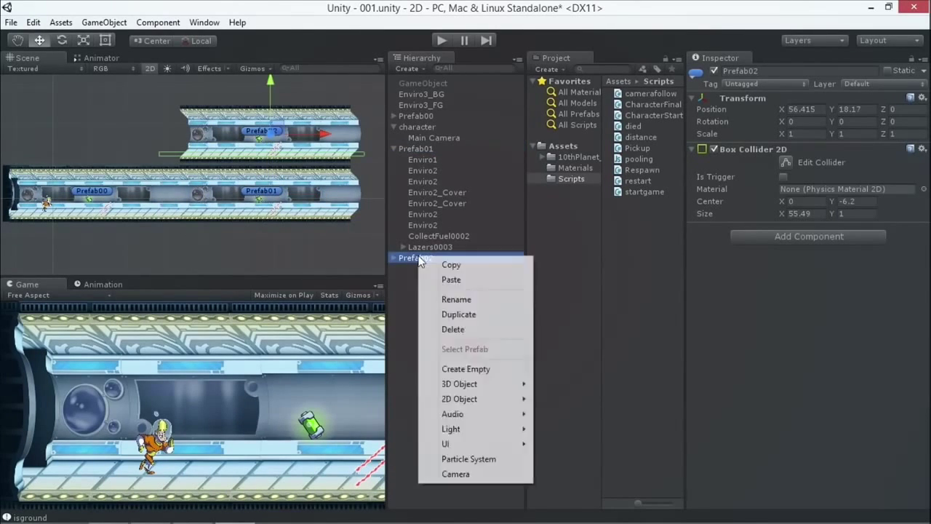
click(478, 331)
scroll(258, 175, up, 2)
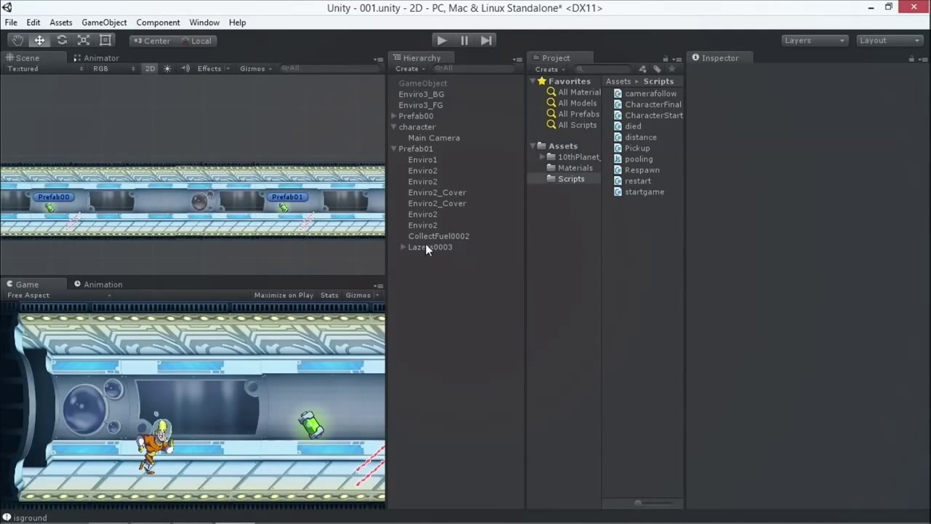
Step: Create a 3D cube and place it near the middle of the Prefab01 corridor, at about X 52.9, Y -0.1
click(414, 148)
click(104, 21)
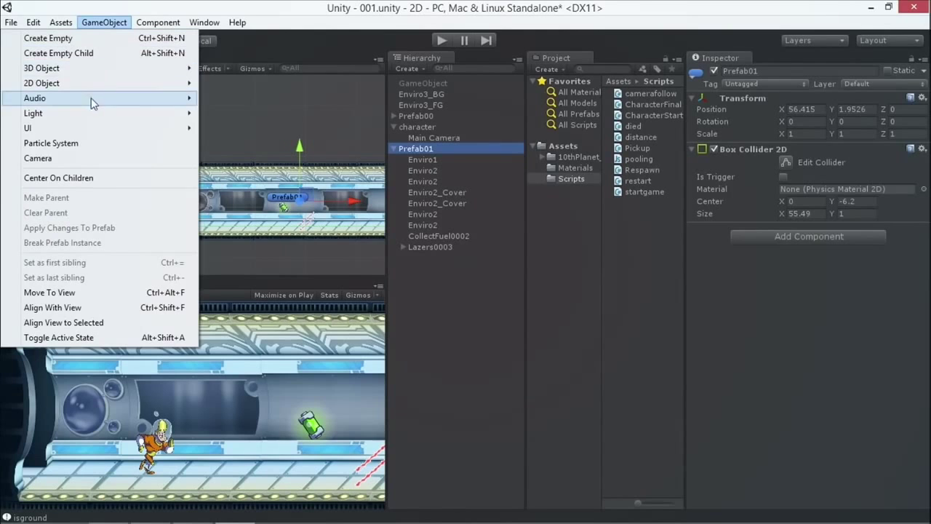
mouse_move(88, 70)
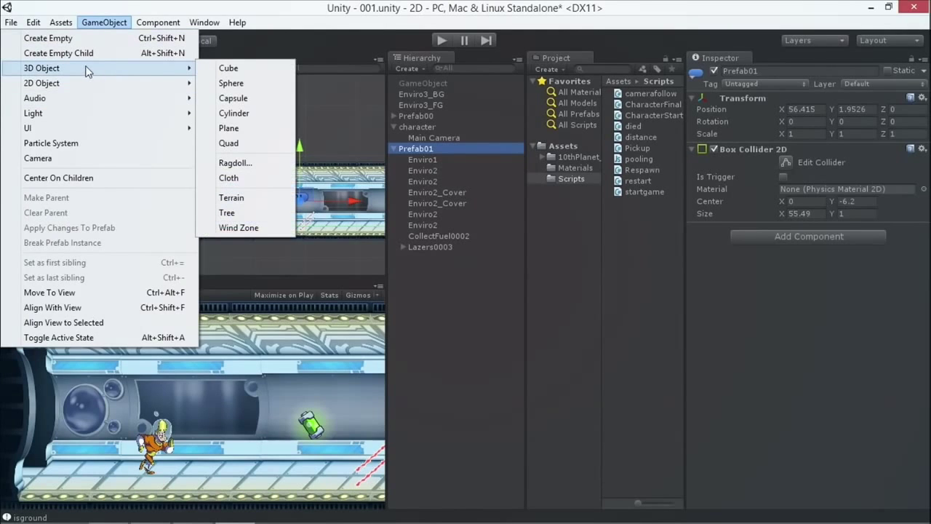
click(232, 68)
drag(234, 184, 290, 213)
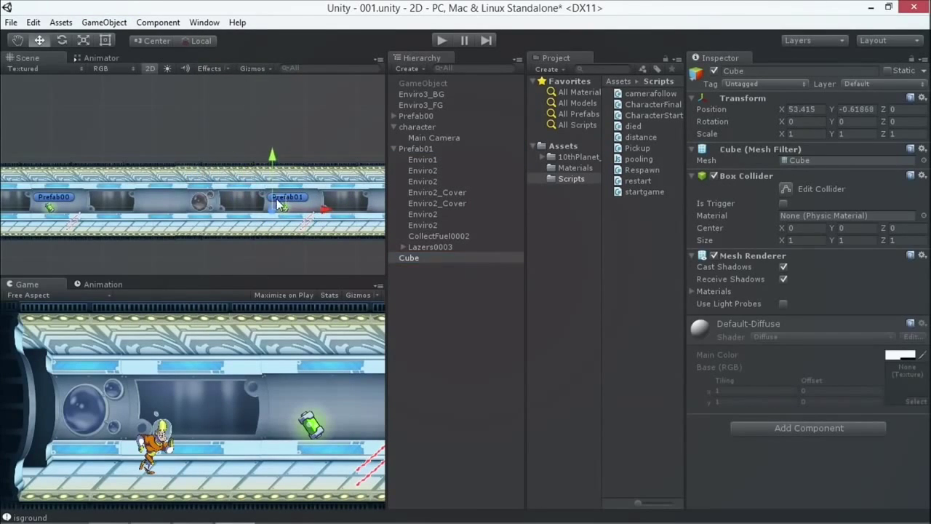
Step: Scale the cube up uniformly to about 5.26 on all three axes
click(105, 40)
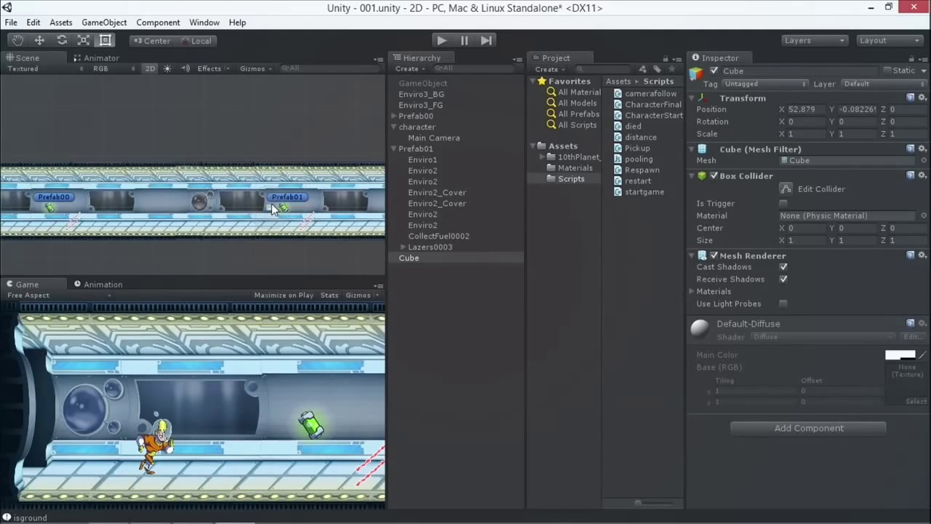
click(404, 260)
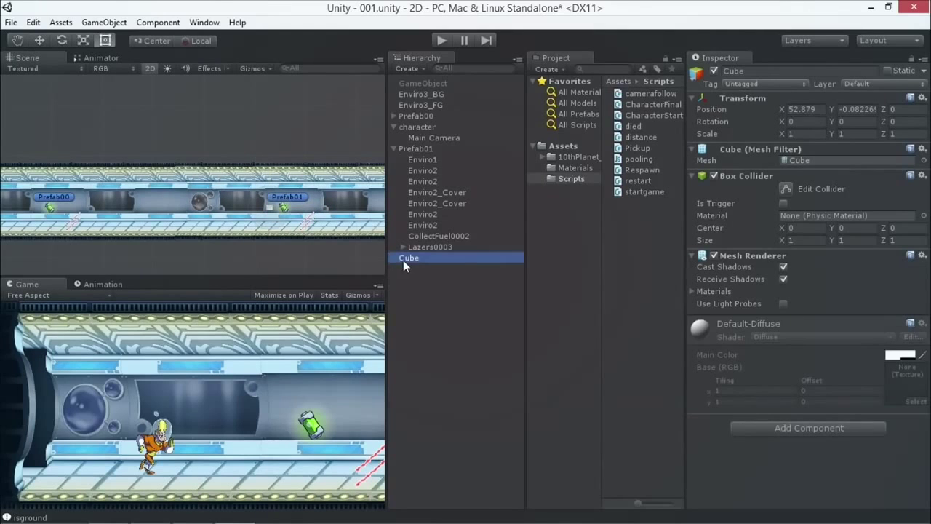
click(38, 42)
click(80, 39)
drag(269, 207, 412, 88)
drag(269, 209, 294, 212)
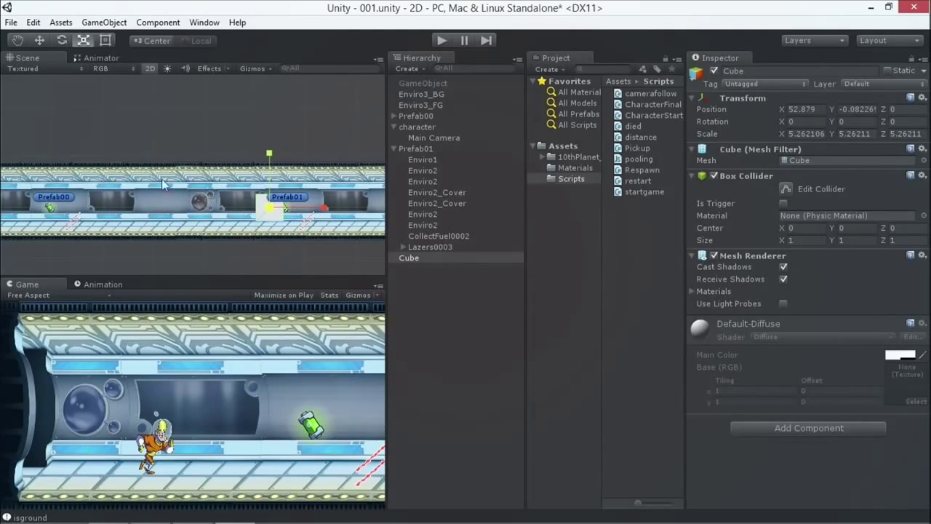
scroll(133, 168, down, 1)
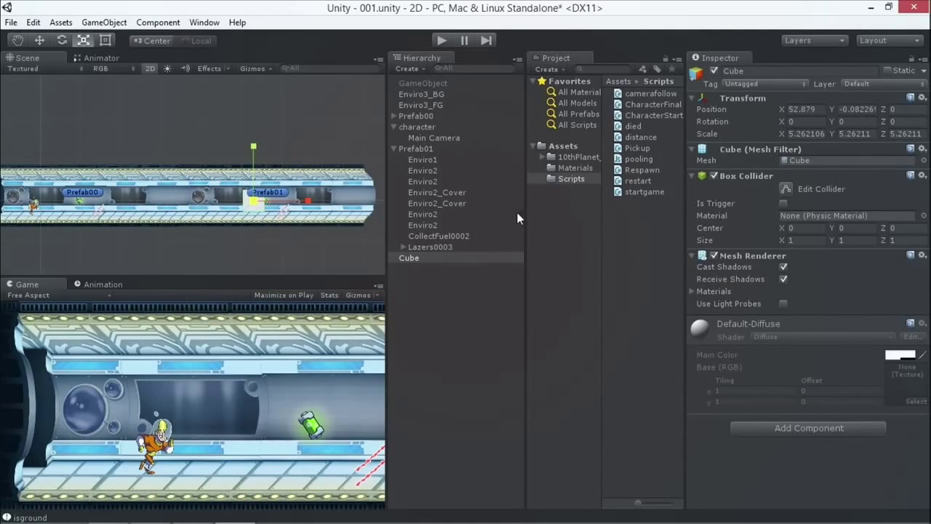
Step: Rename the cube as trigger and make it a child of Prefab01
click(413, 257)
text(trigger)
key(Return)
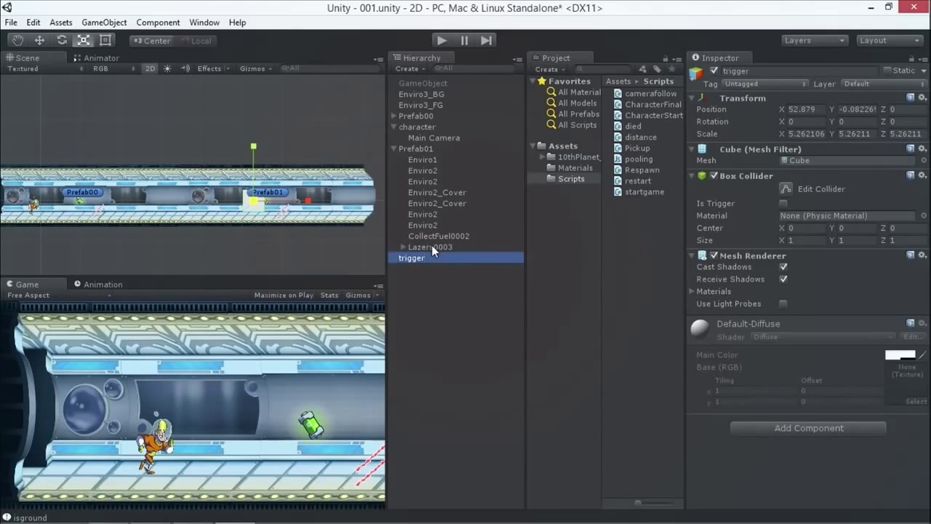
drag(415, 260, 431, 145)
click(423, 148)
click(40, 41)
drag(283, 187, 260, 190)
click(424, 259)
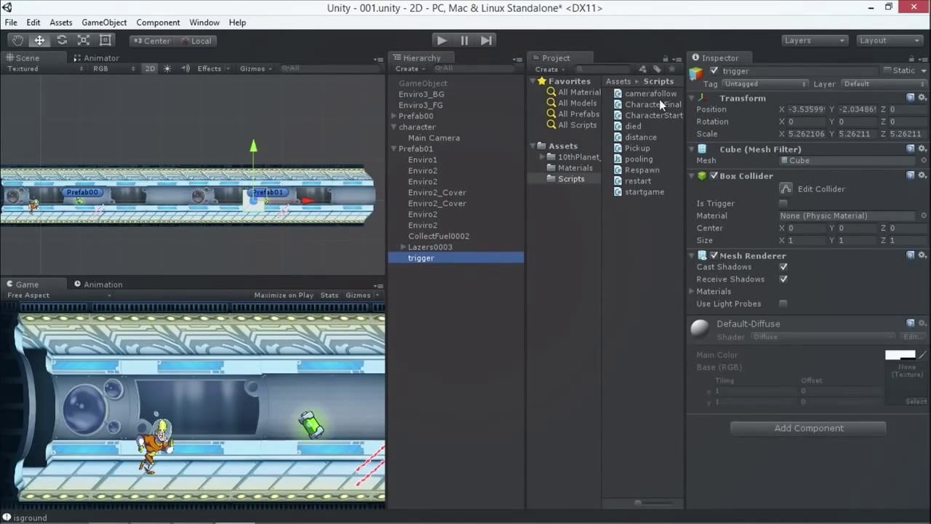
Step: Attach the pooling script to the trigger object inside Prefab01
click(639, 159)
drag(687, 242, 617, 233)
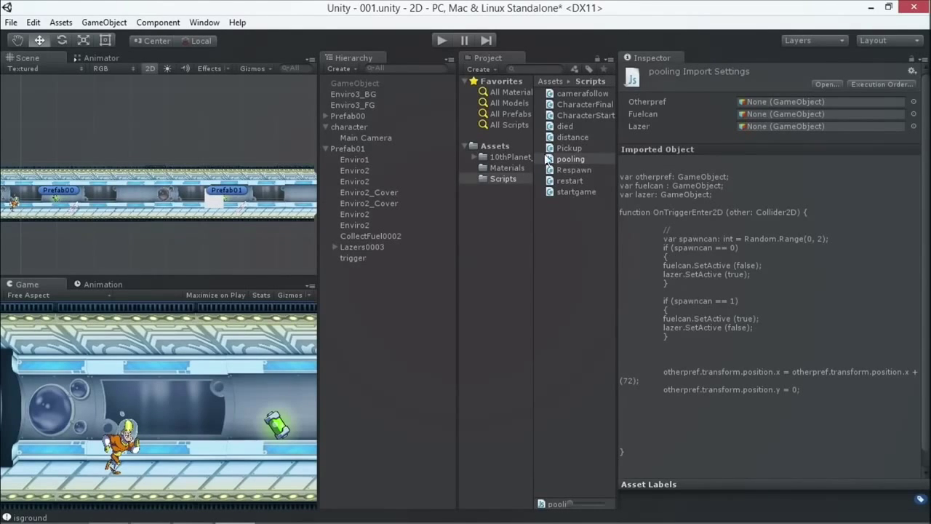
drag(569, 158, 358, 257)
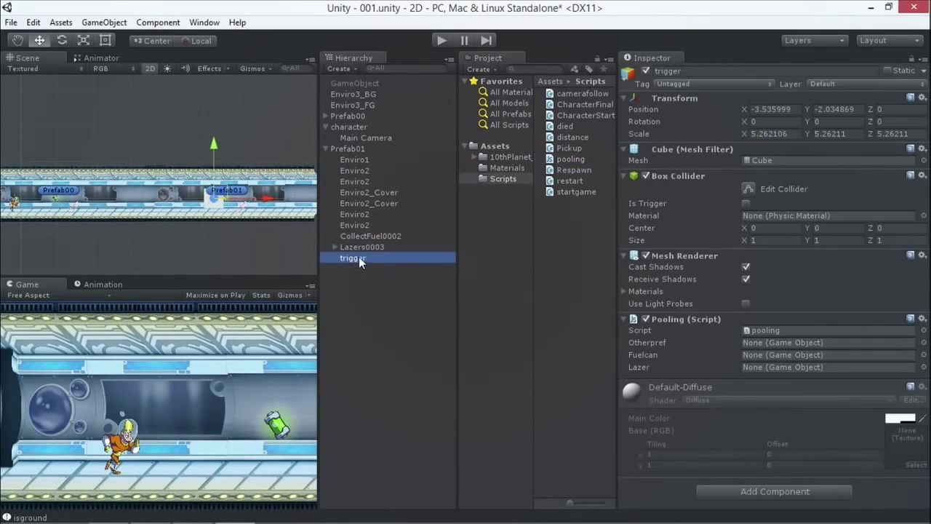
Step: Review the pooling script's variables and OnTriggerEnter2D code, and compare them with the script's empty slots on the trigger object
click(571, 159)
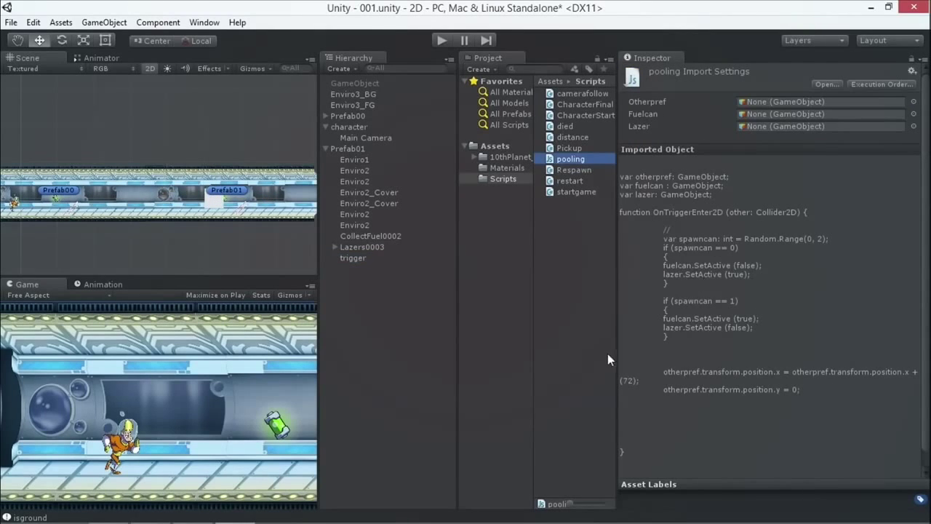
drag(617, 343, 524, 328)
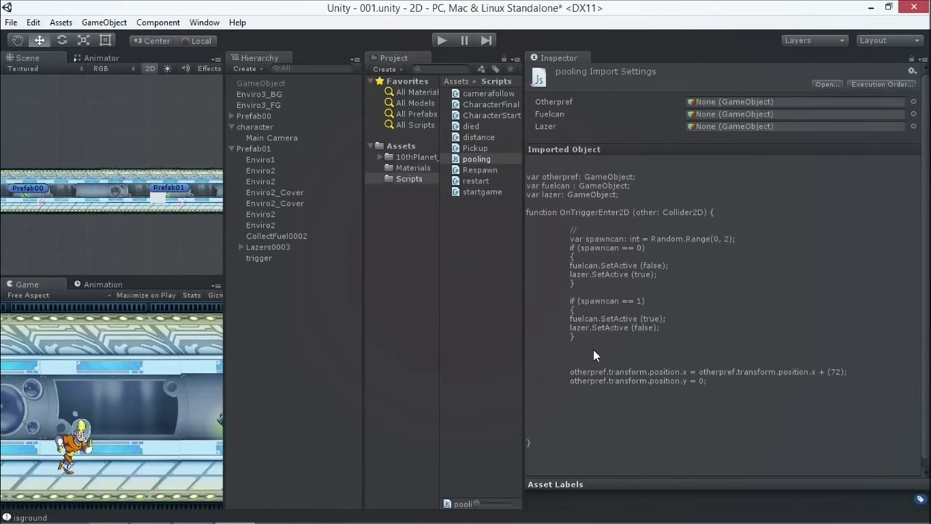
key(shift+space)
key(shift+space)
drag(224, 269, 356, 269)
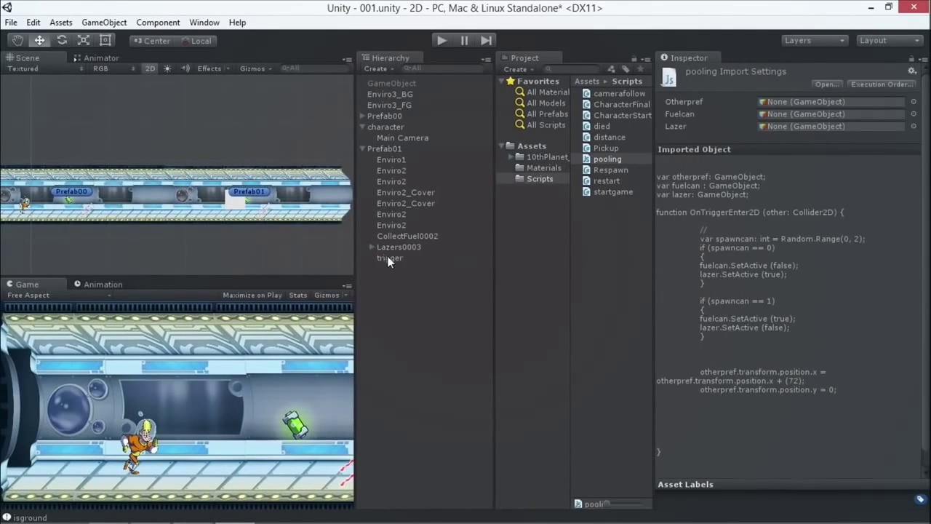
click(390, 258)
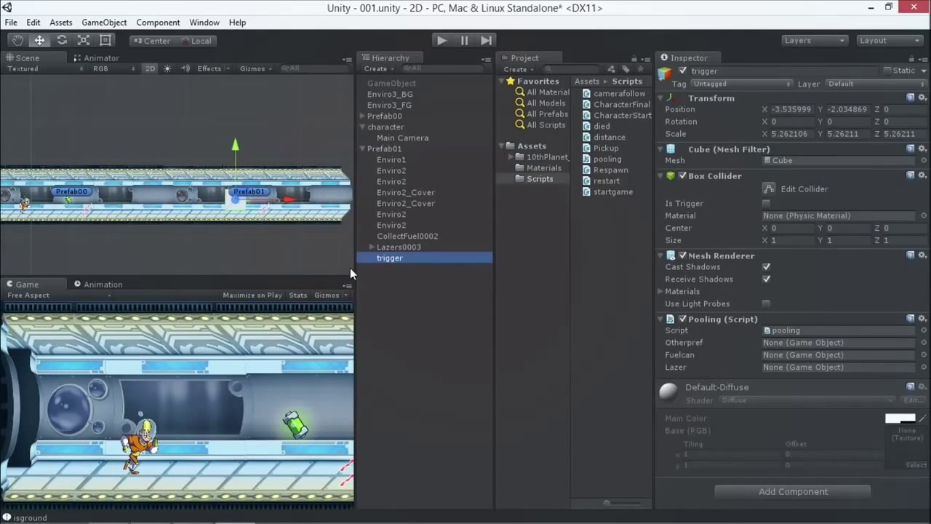
scroll(92, 187, down, 2)
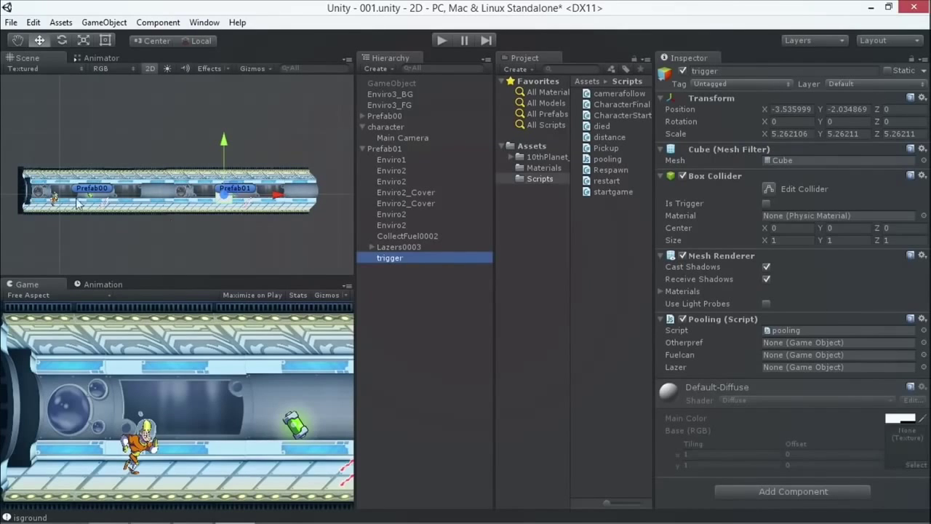
Step: Duplicate Prefab01 together with its trigger and raise the copy straight above the original, to about Y 17.3
click(383, 148)
key(ctrl+d)
drag(240, 133, 243, 85)
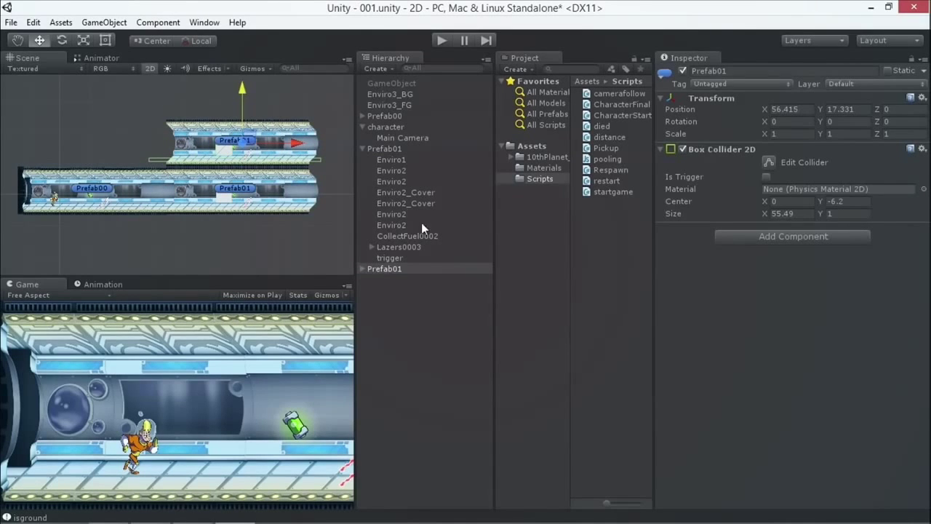
Step: List the duplicated segment's child objects, check its trigger, and rename the segment as Prefab02
click(389, 258)
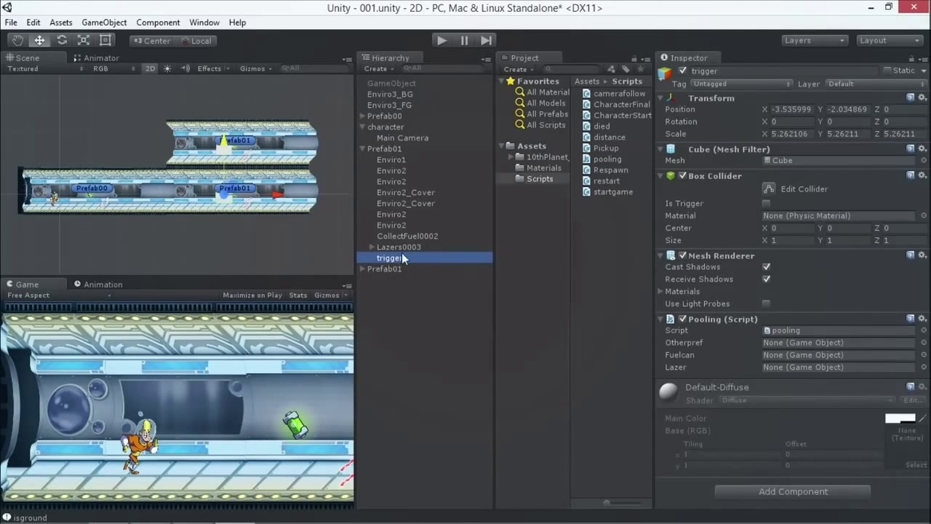
click(363, 269)
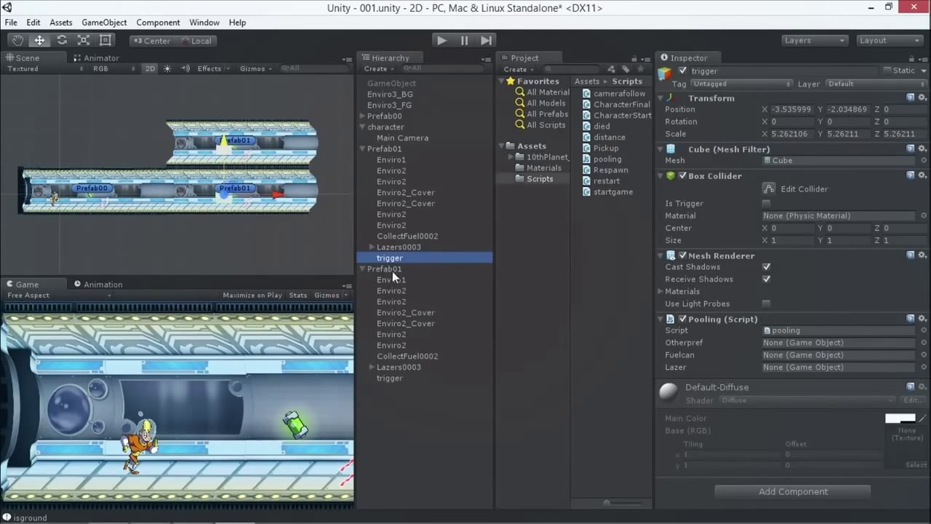
click(392, 377)
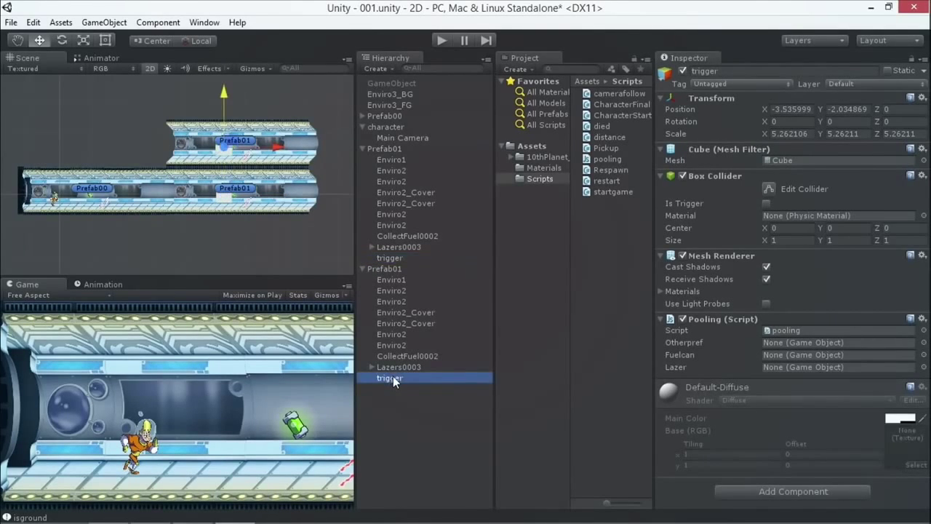
click(400, 269)
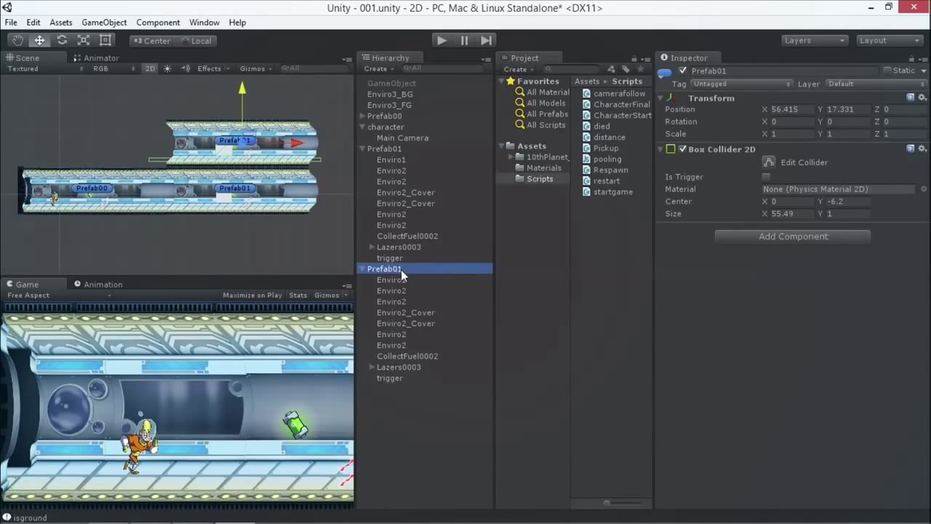
click(401, 269)
key(End)
key(BackSpace)
text(2)
click(401, 138)
click(401, 147)
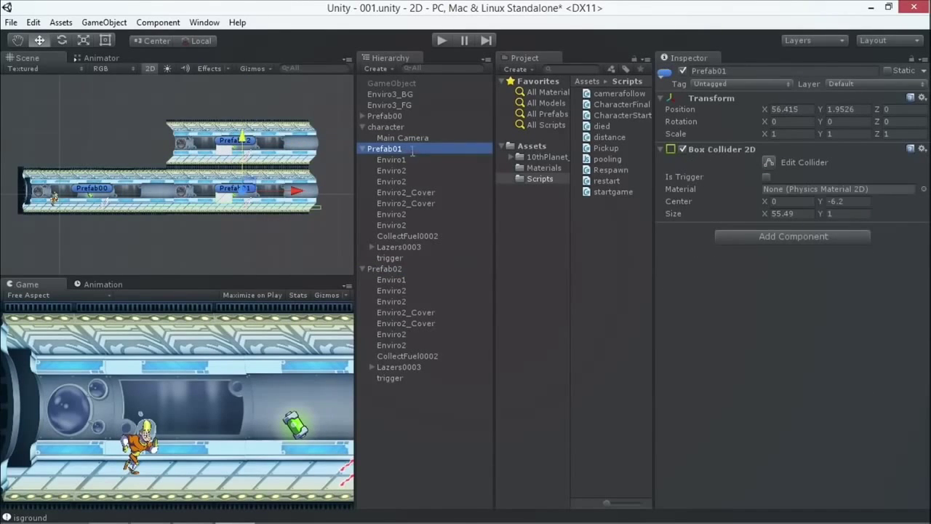
click(411, 149)
click(406, 203)
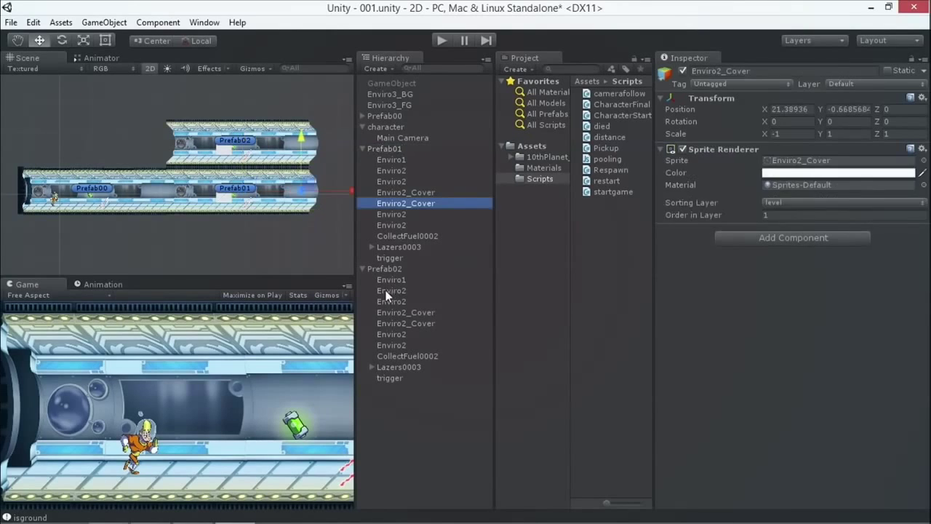
Step: Assign Prefab02 as the Otherpref object in the pooling script on Prefab01's trigger
click(391, 259)
click(392, 377)
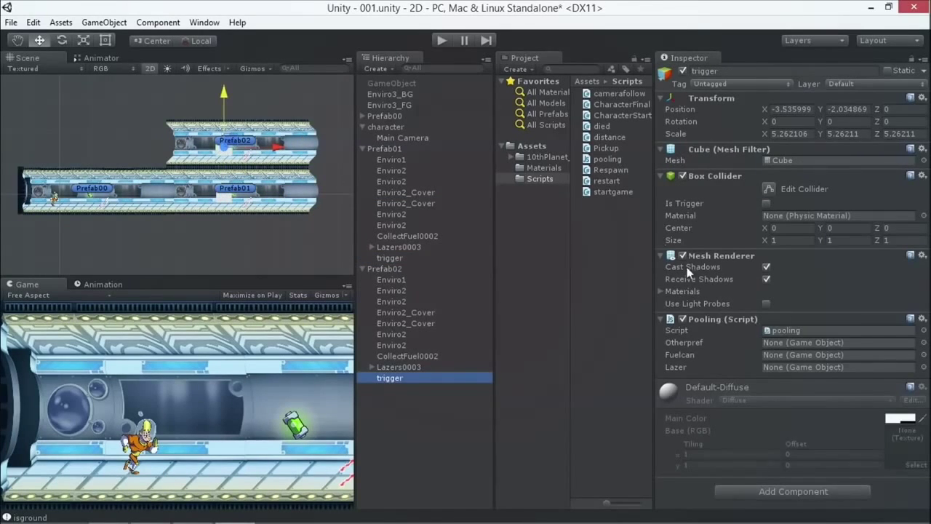
click(390, 257)
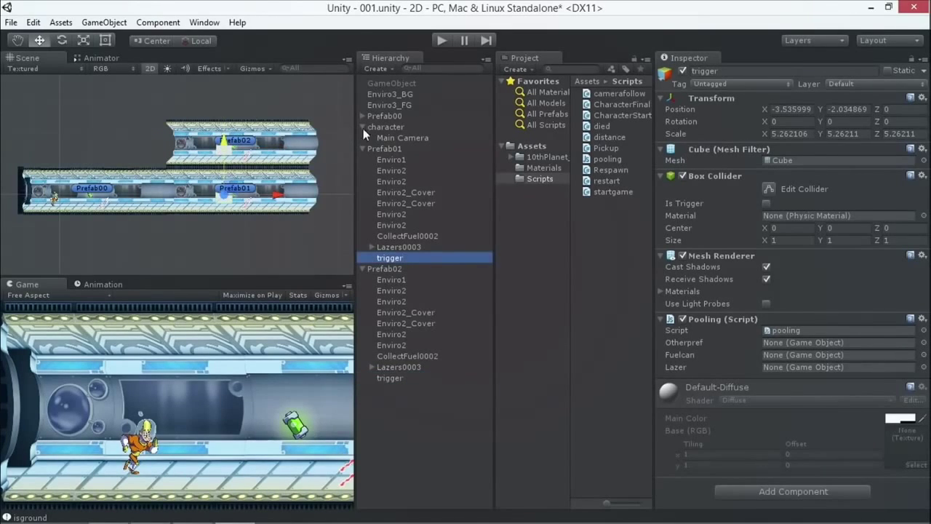
drag(388, 270, 797, 346)
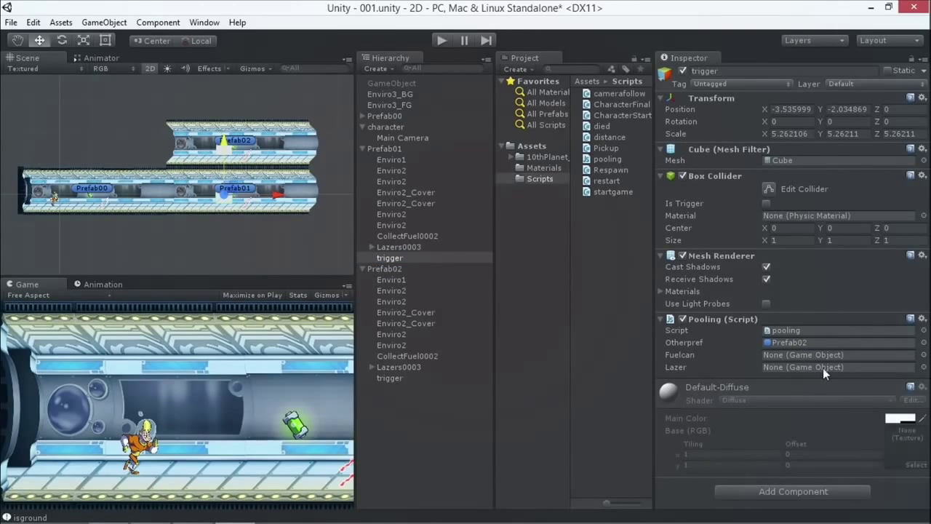
Step: Recheck the pooling script's code and assign Prefab01's Lazers0003 as the Lazer object on Prefab02's trigger
click(590, 160)
drag(653, 297, 550, 298)
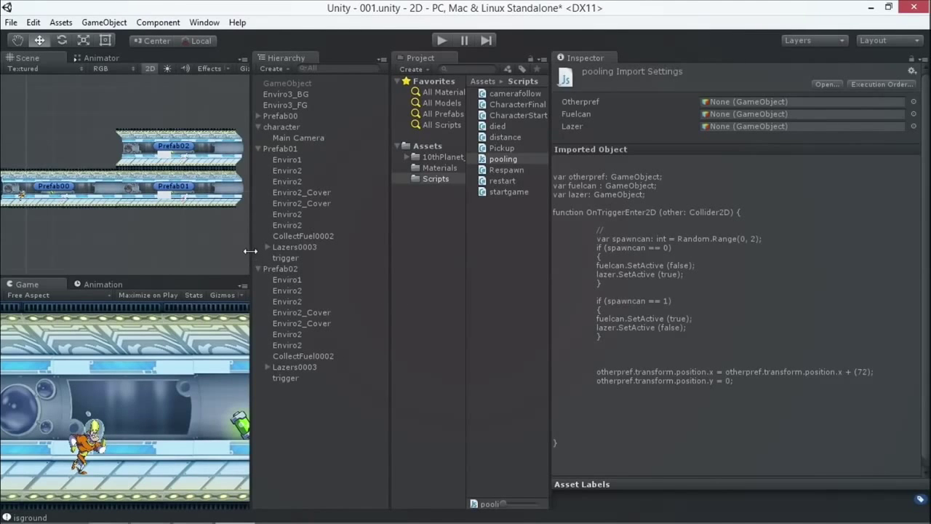
drag(249, 251, 444, 251)
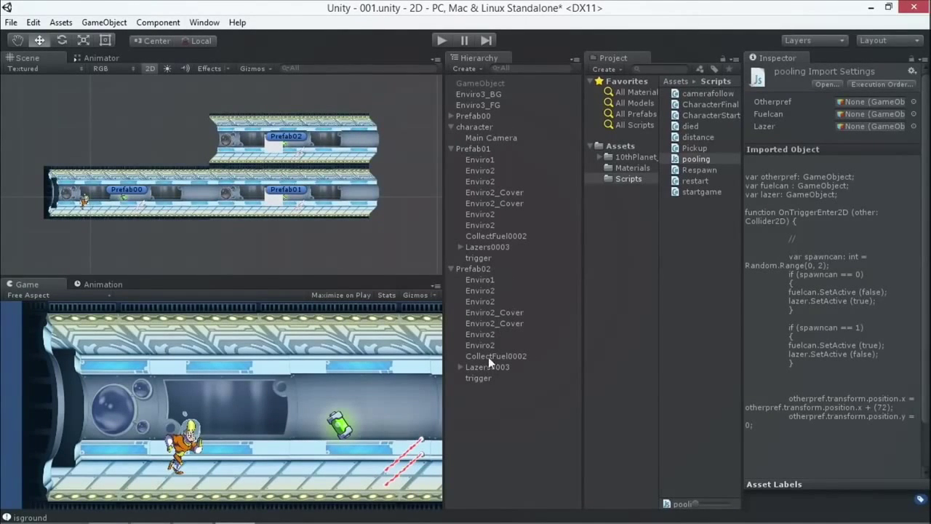
click(478, 378)
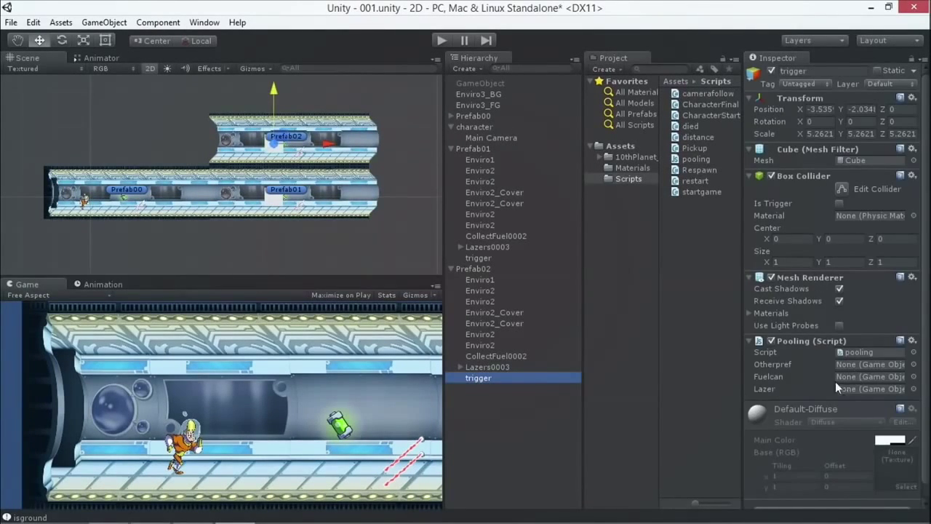
drag(484, 248, 859, 387)
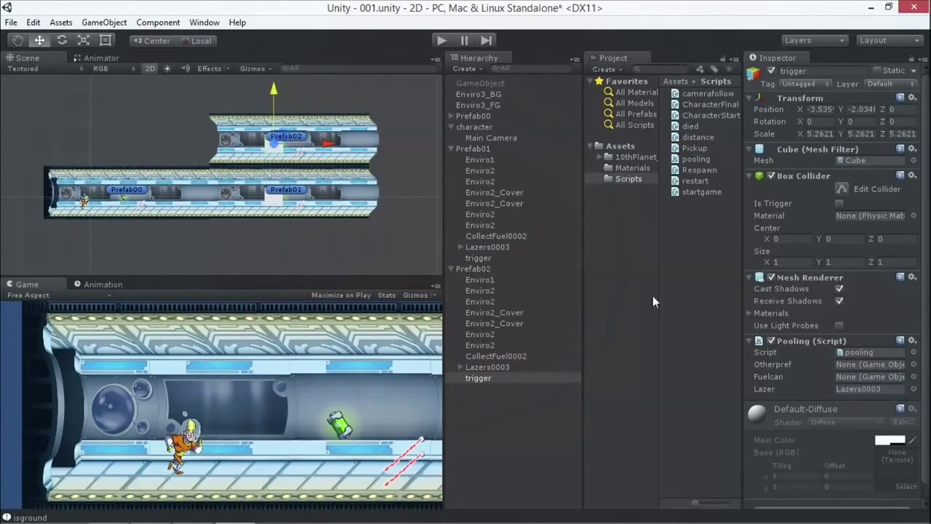
Step: On Prefab02's trigger, assign Prefab01's CollectFuel0002 as Fuelcan and Prefab01 as Otherpref in the pooling script
drag(491, 231, 889, 388)
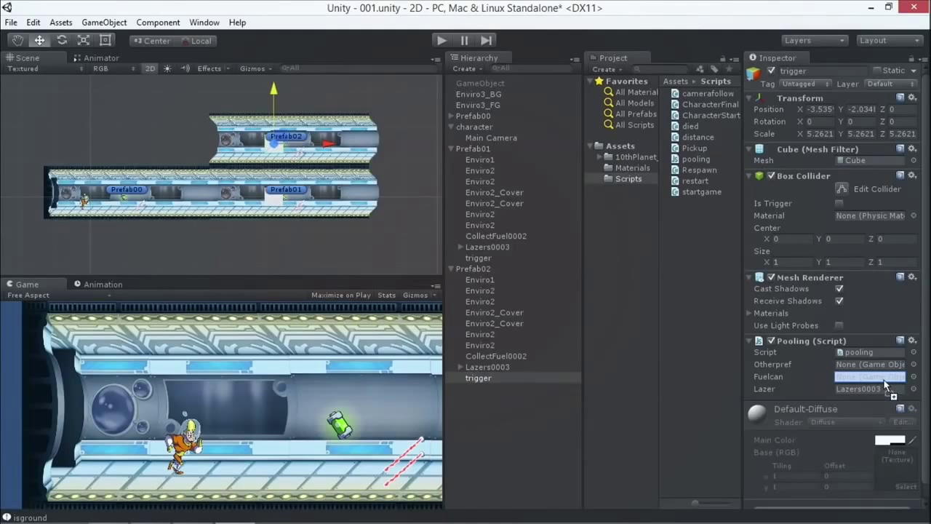
drag(879, 379, 882, 378)
drag(470, 143, 873, 364)
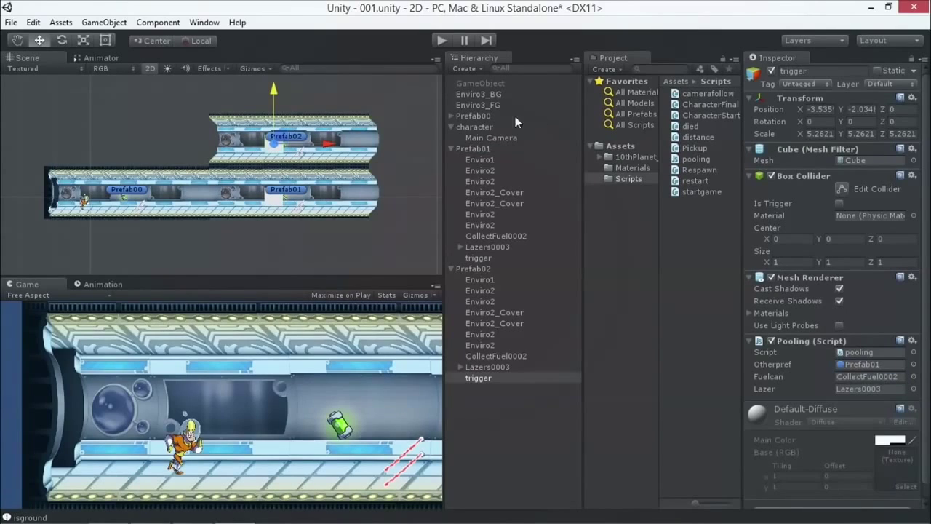
Step: On Prefab01's trigger, assign Prefab02's CollectFuel0002 as Fuelcan and Prefab02's Lazers0003 as Lazer in the pooling script
click(484, 259)
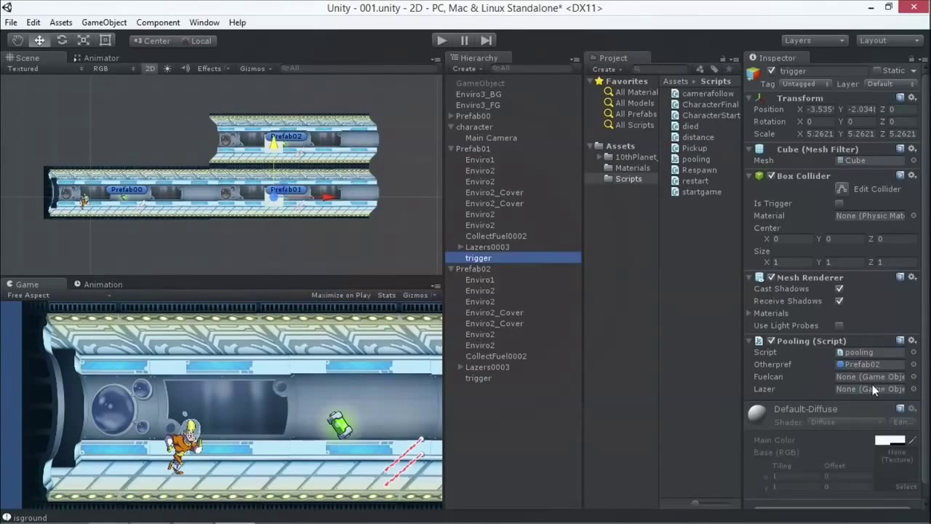
drag(501, 358, 866, 376)
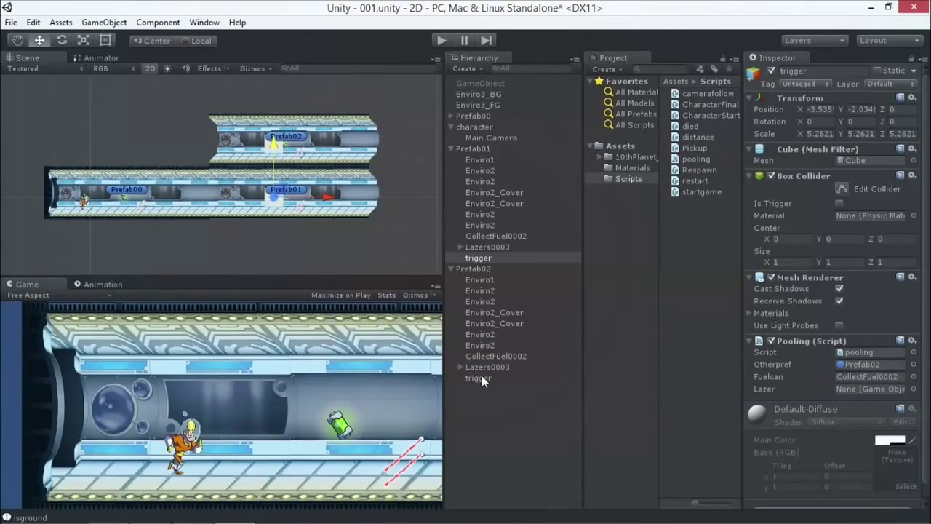
drag(482, 369, 867, 389)
Step: Play-test the game, stop it, and compare the collider and pooling settings of both triggers
click(442, 40)
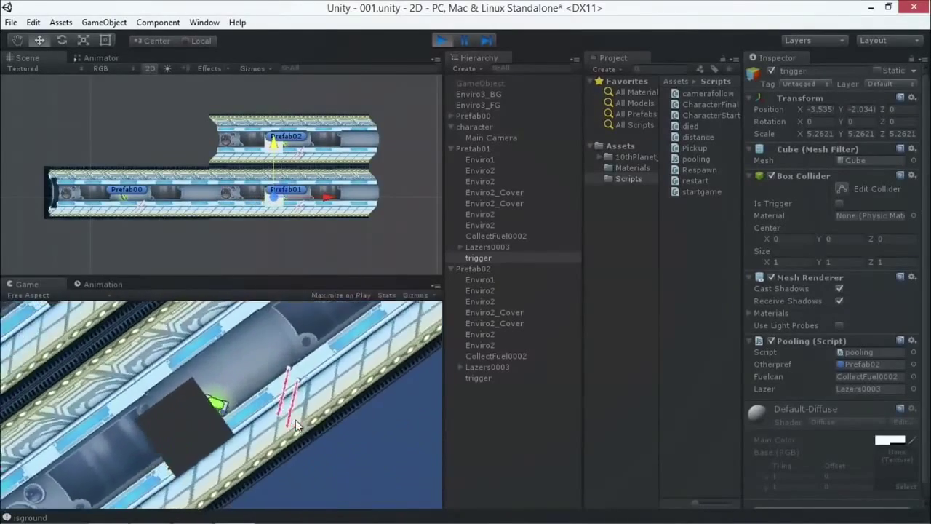
click(440, 41)
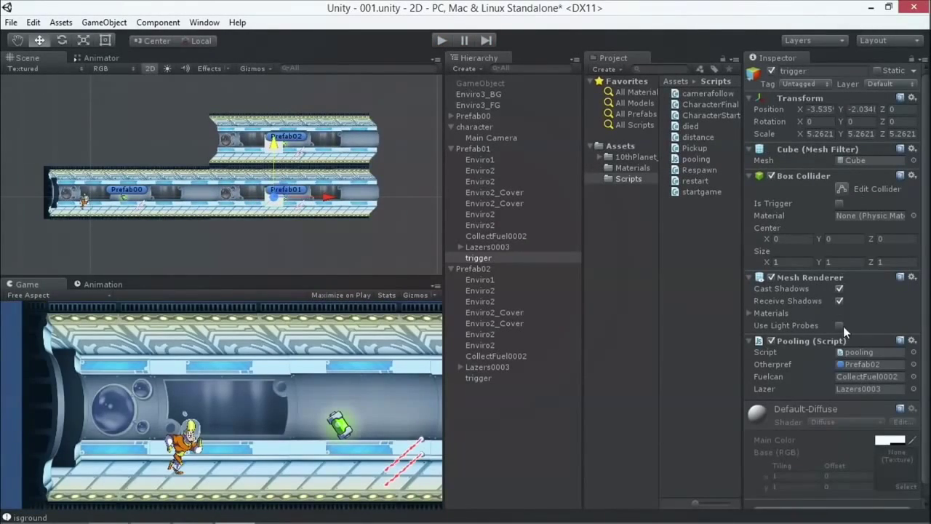
scroll(839, 304, down, 1)
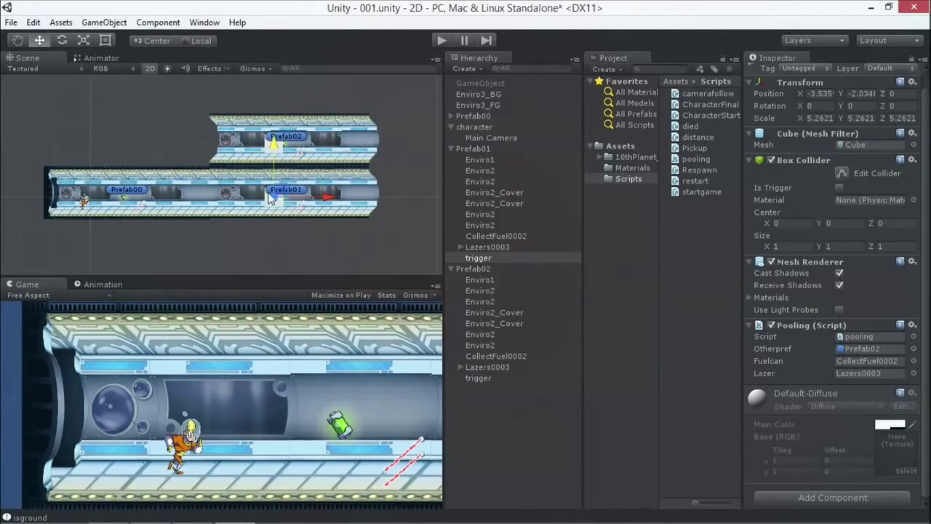
click(484, 258)
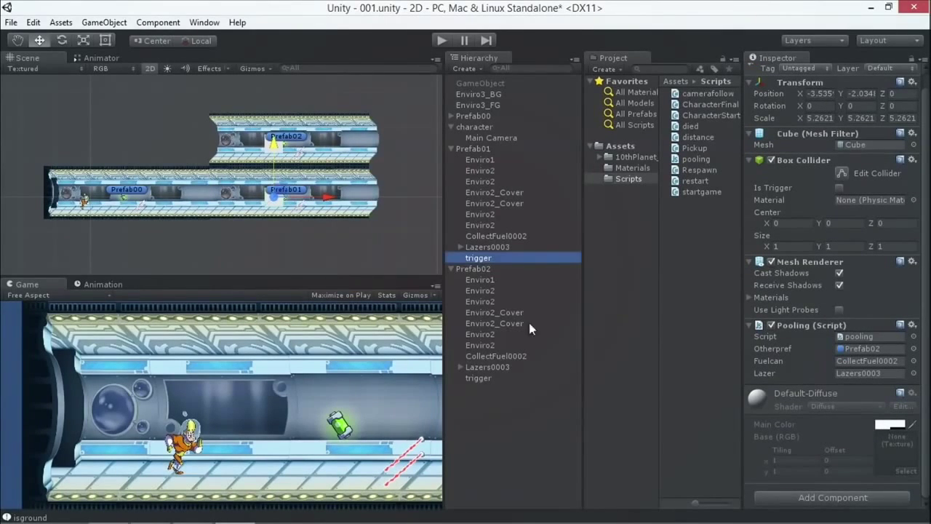
click(480, 378)
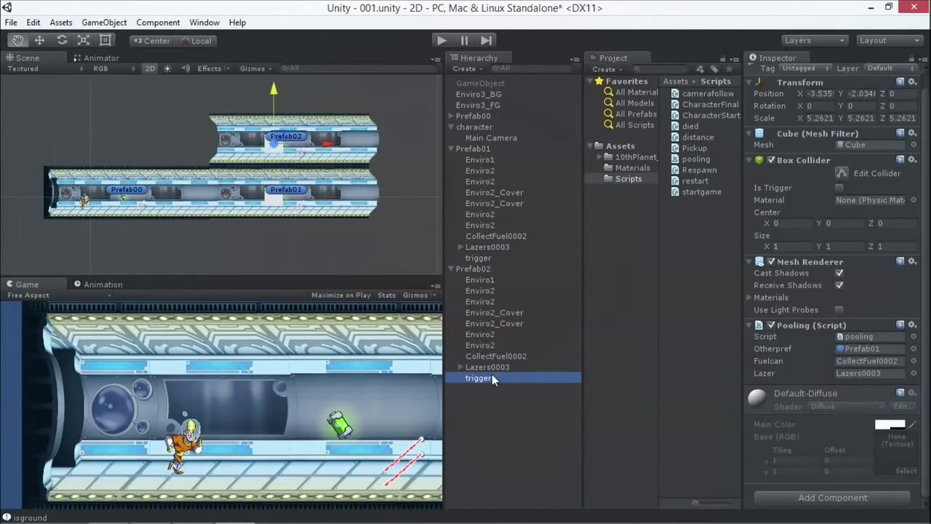
click(480, 258)
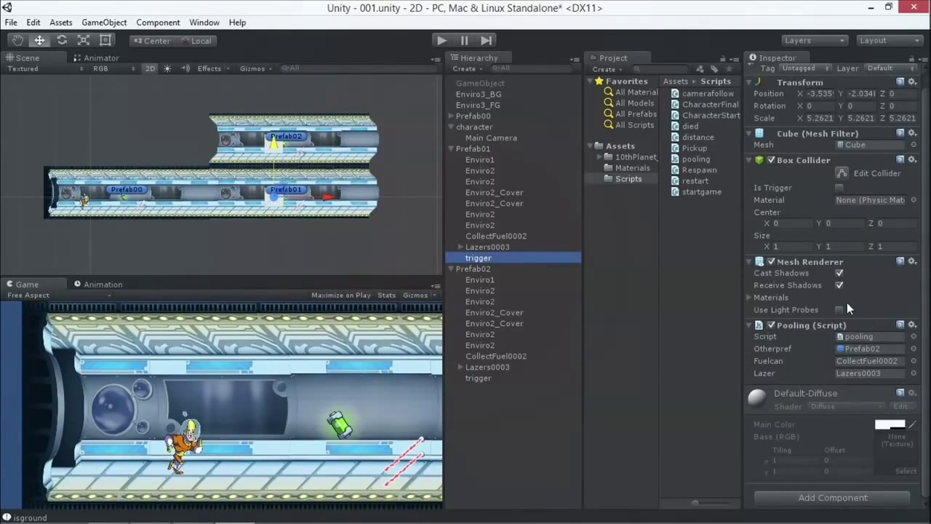
Step: Replace the Box Collider on Prefab01's trigger with a Box Collider 2D and enable its Is Trigger option
click(839, 188)
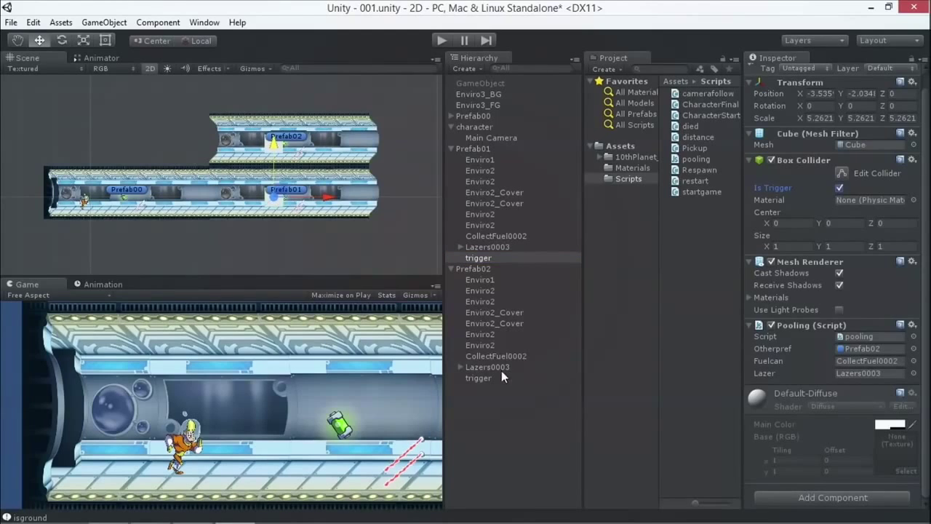
click(913, 162)
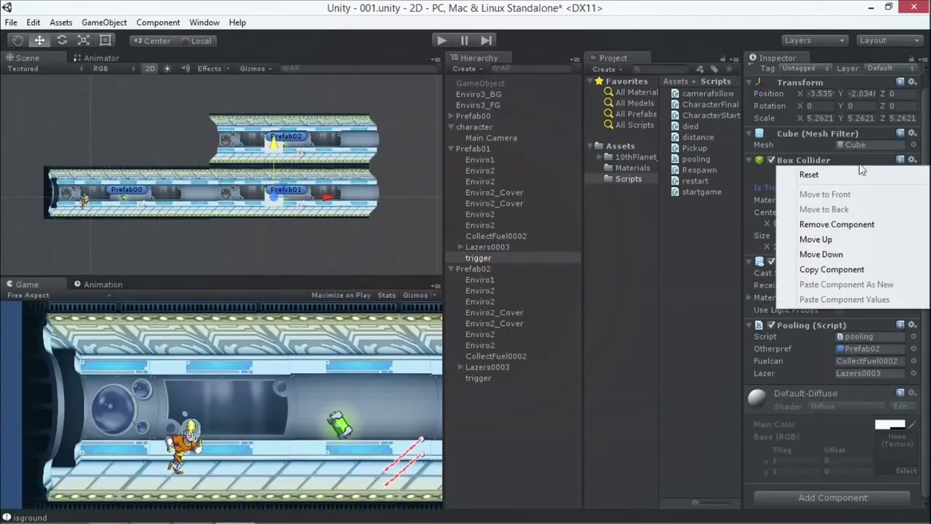
click(847, 224)
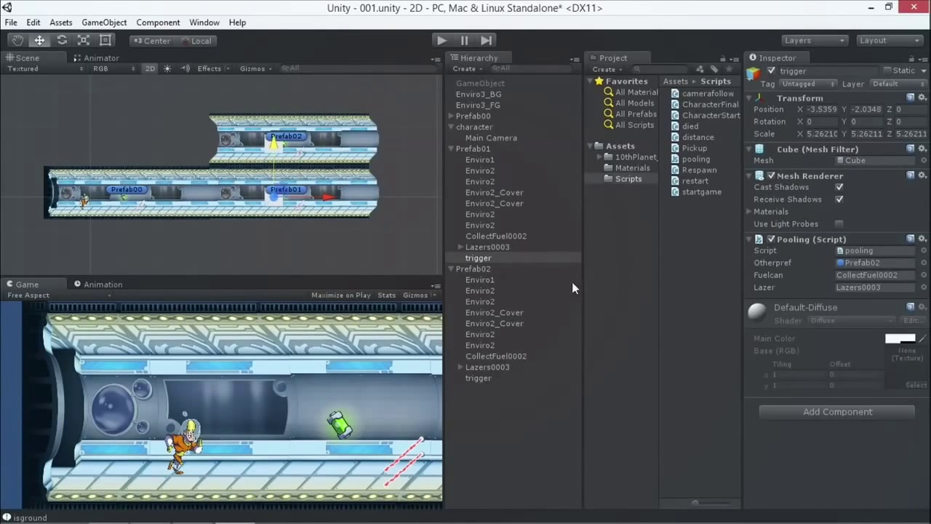
click(859, 413)
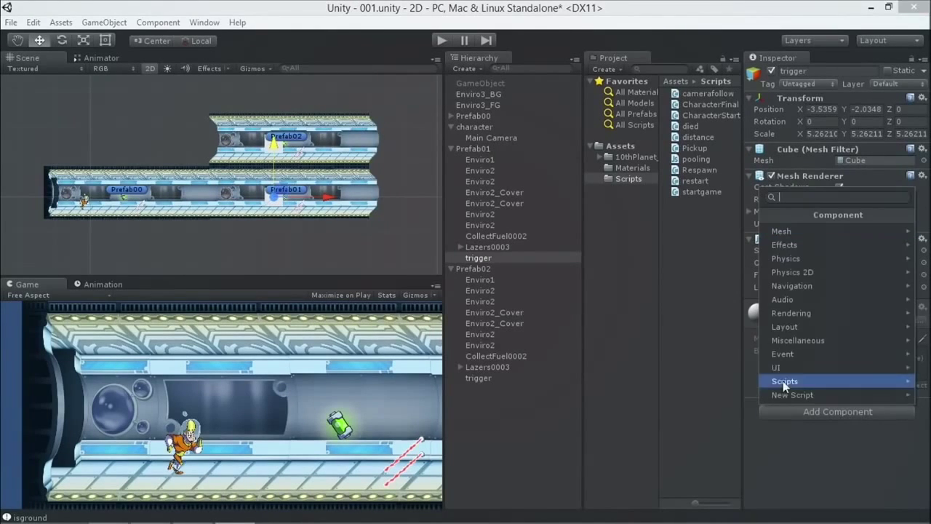
click(807, 272)
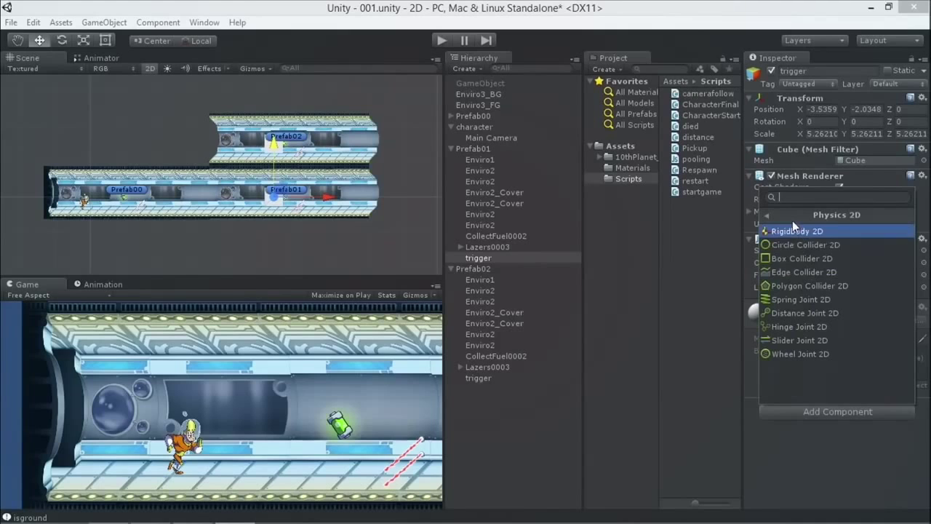
click(820, 258)
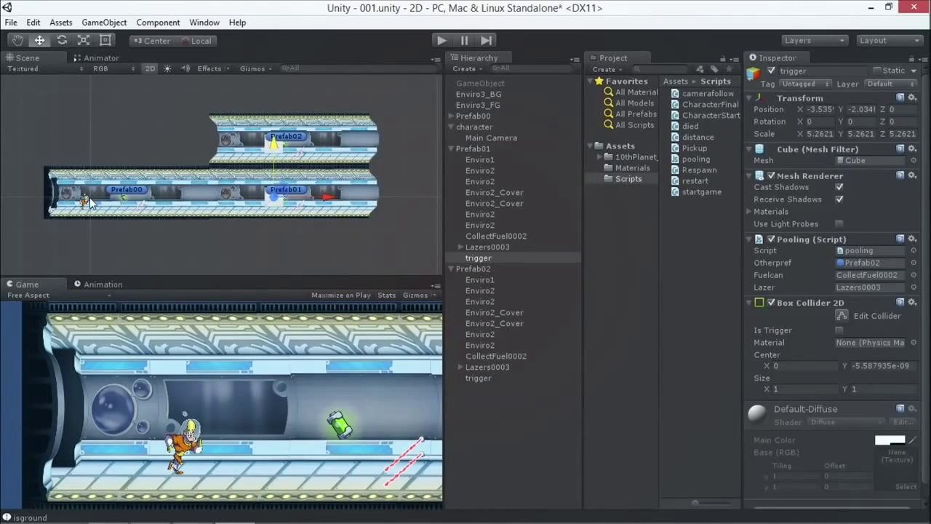
click(840, 331)
Step: Replace the Box Collider on Prefab02's trigger with a Box Collider 2D set as a trigger
click(478, 378)
click(913, 176)
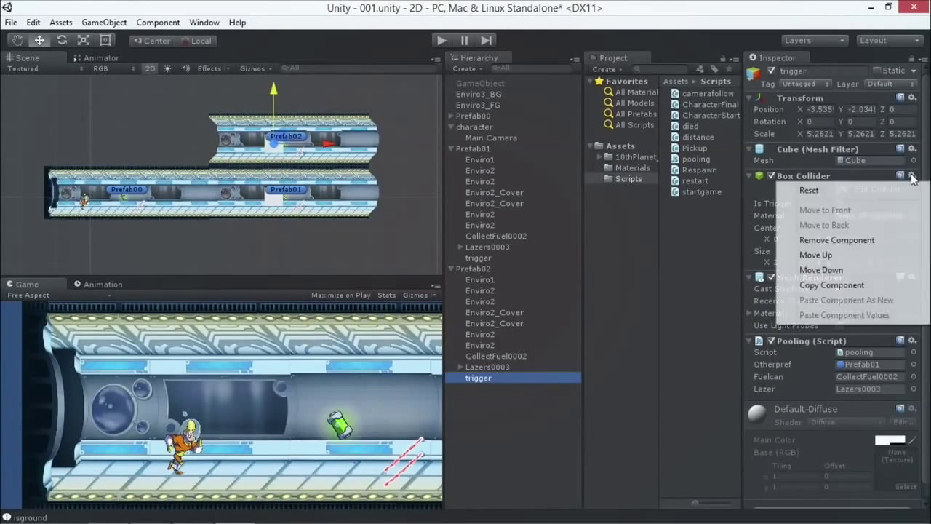
click(838, 240)
click(844, 411)
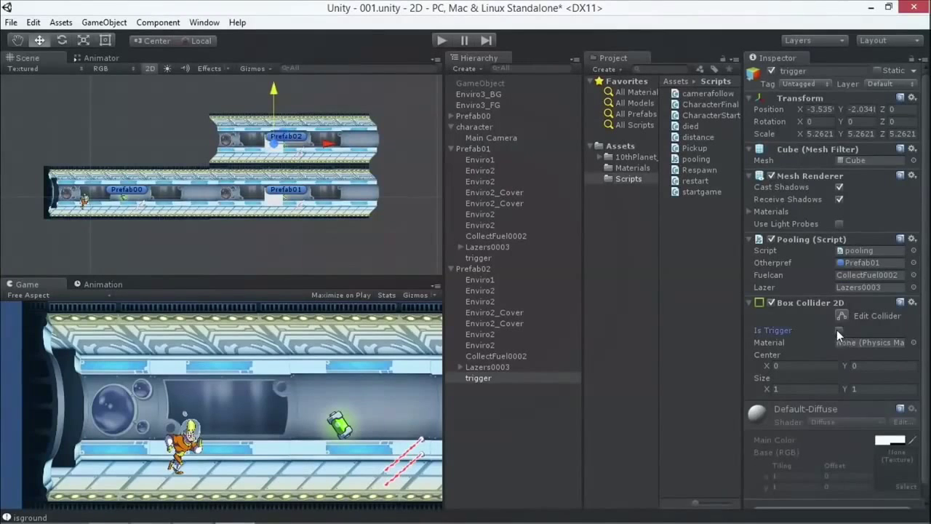
click(839, 331)
scroll(800, 364, down, 1)
Step: Play-test the run, stop it, and enable Fixed Angle on the character's Rigidbody 2D
click(443, 41)
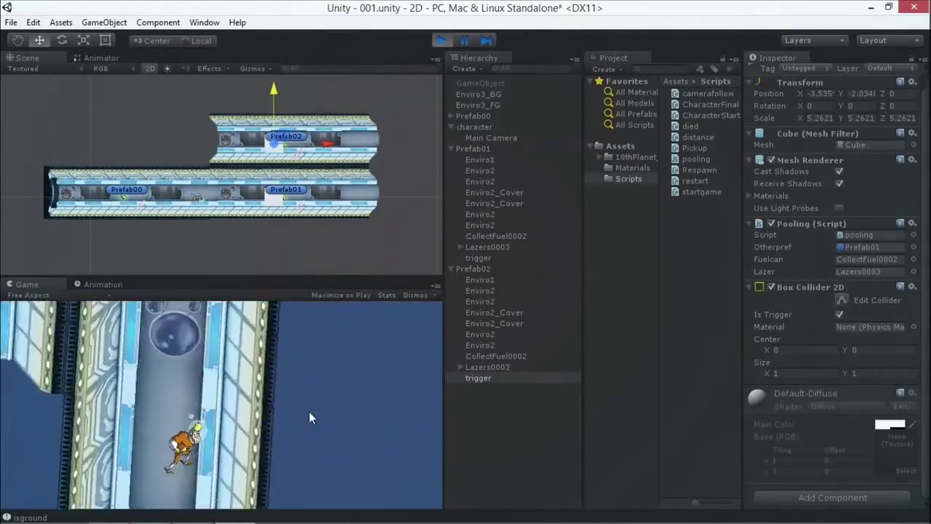
click(442, 41)
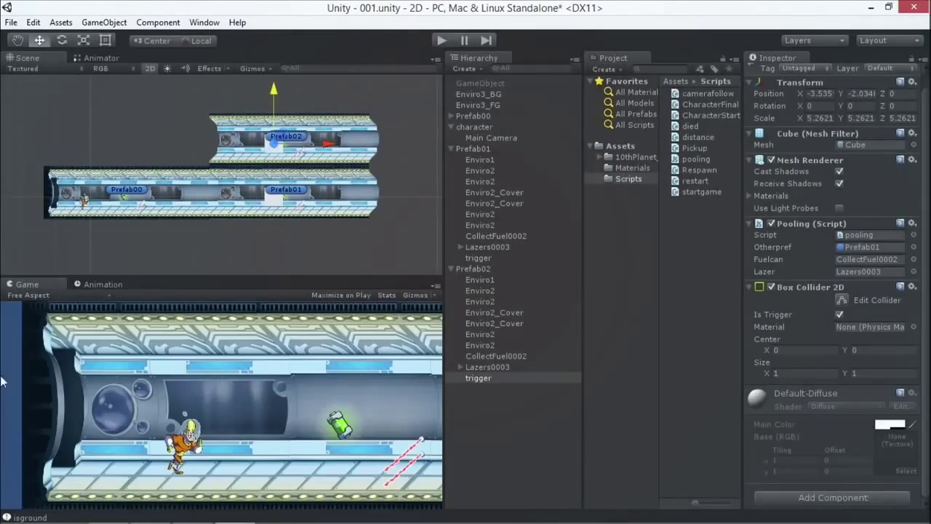
scroll(192, 238, up, 3)
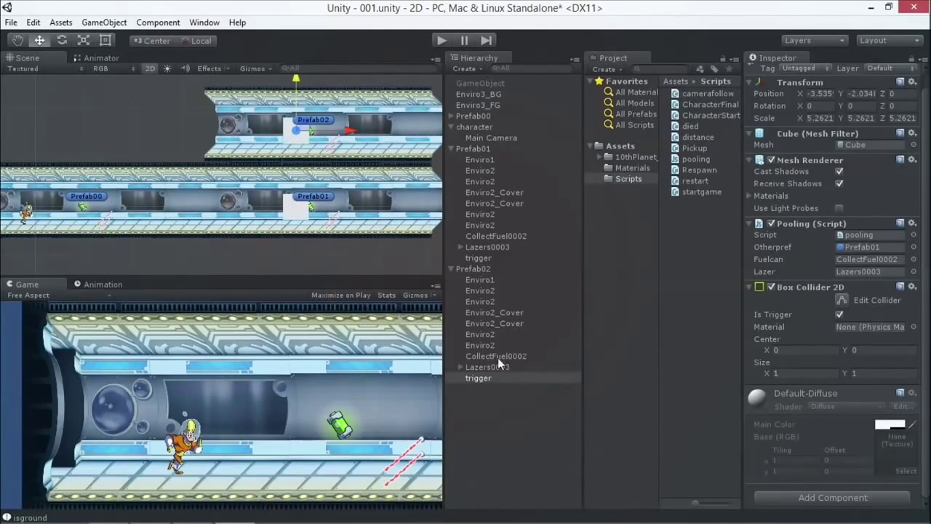
click(474, 126)
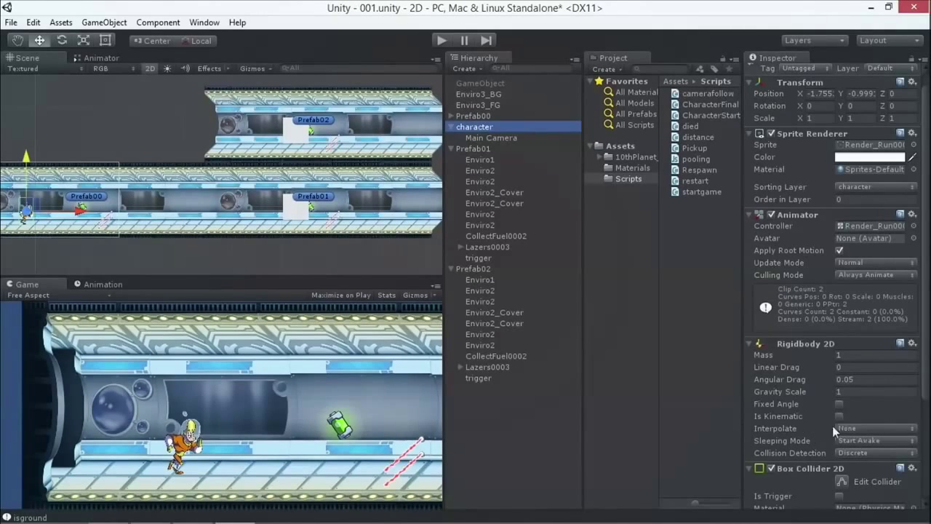
click(840, 404)
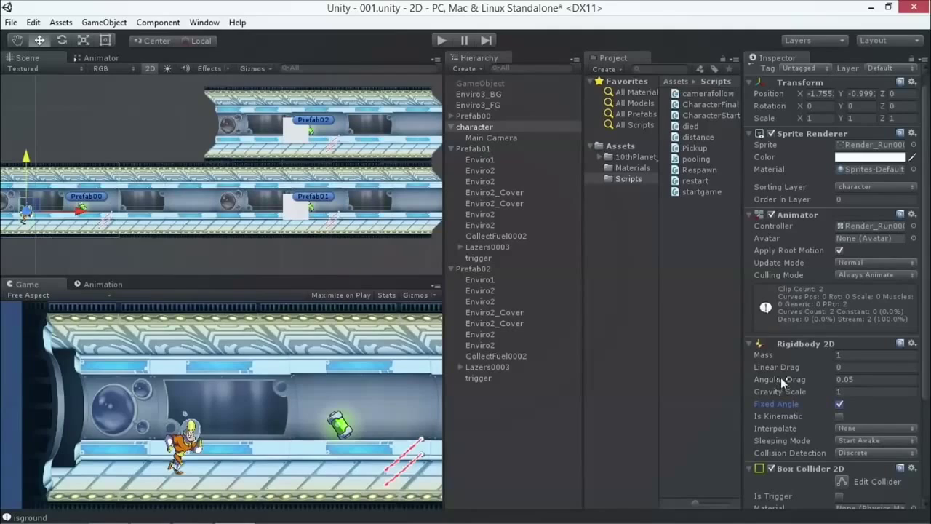
Step: Play-test the character running through Prefab01's trigger to the corridor's end, and stop the game
click(441, 40)
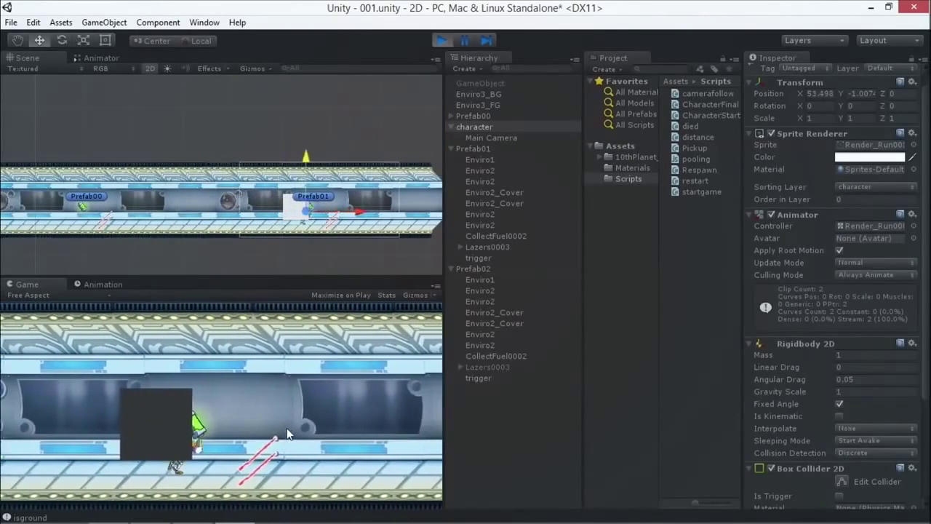
scroll(338, 103, down, 2)
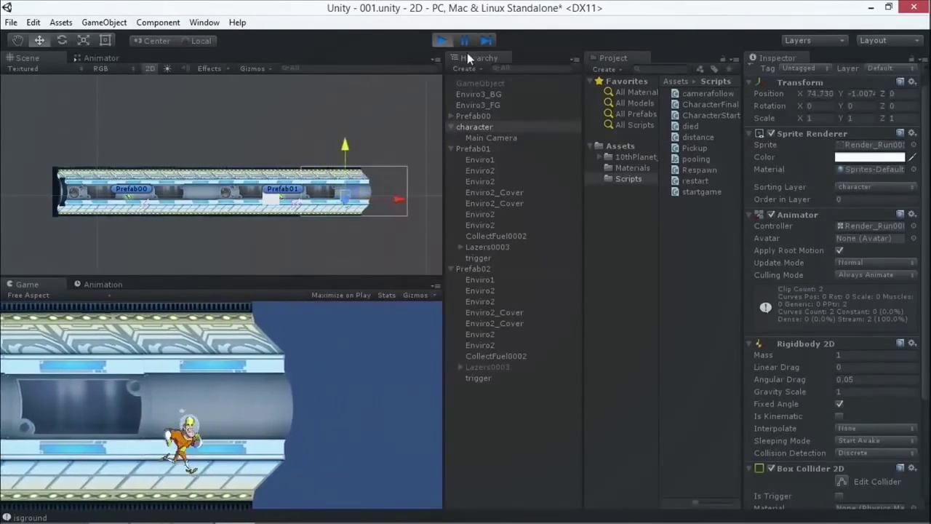
click(442, 40)
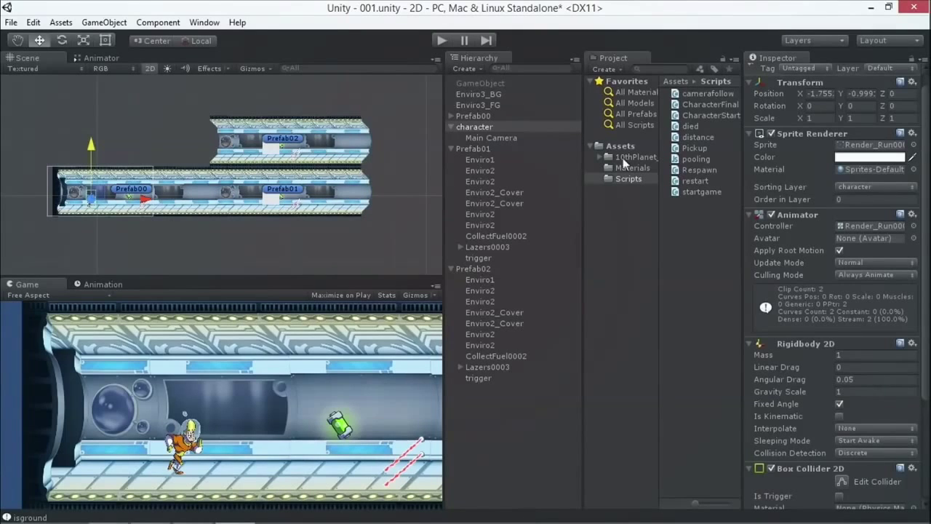
scroll(824, 364, down, 4)
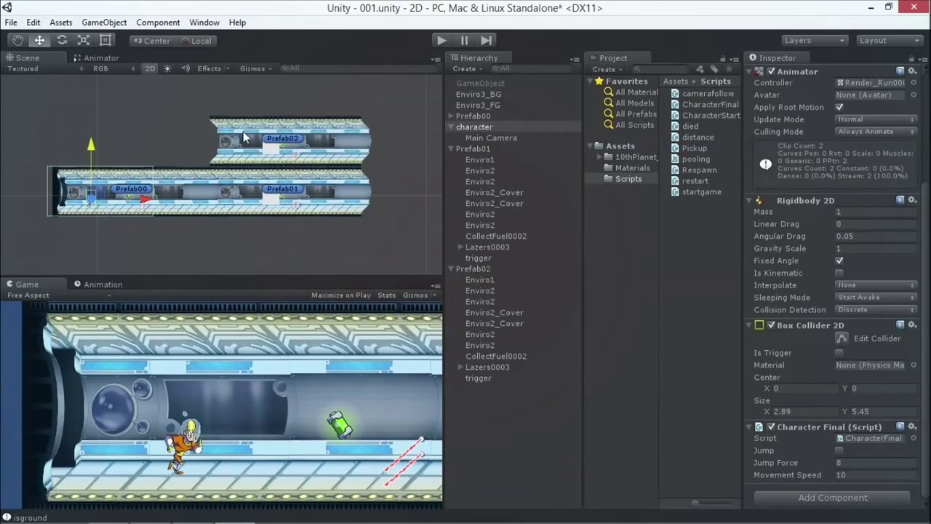
Step: Check Prefab02 and Prefab01's trigger, and show the pooling script's code in a widened preview to examine its repositioning lines
click(301, 140)
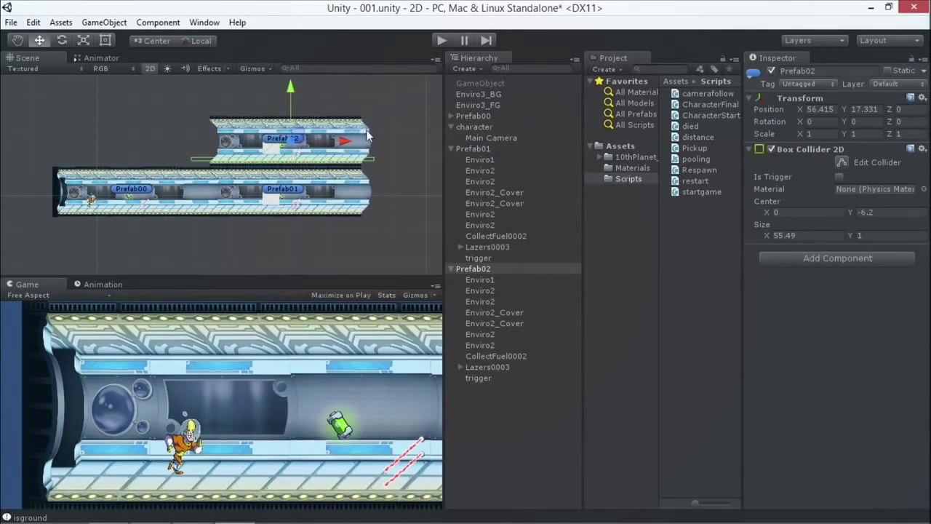
click(269, 201)
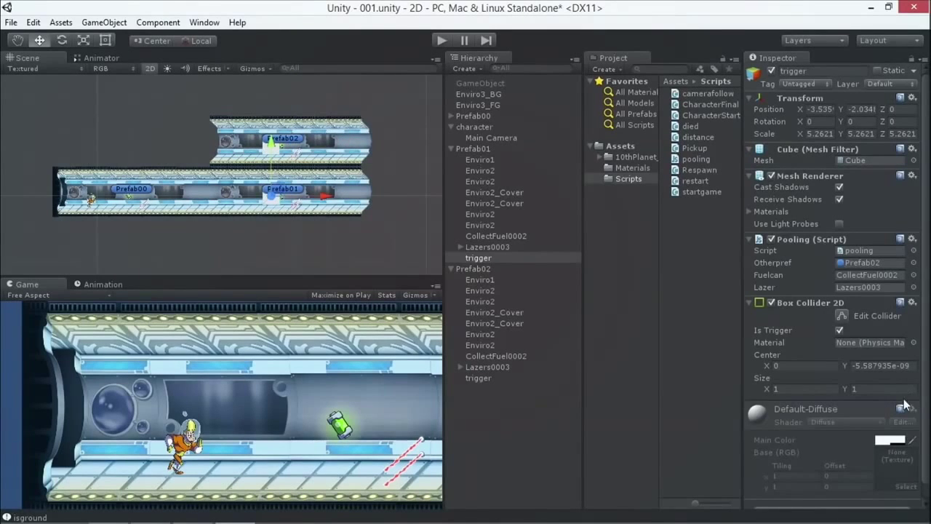
scroll(904, 405, down, 1)
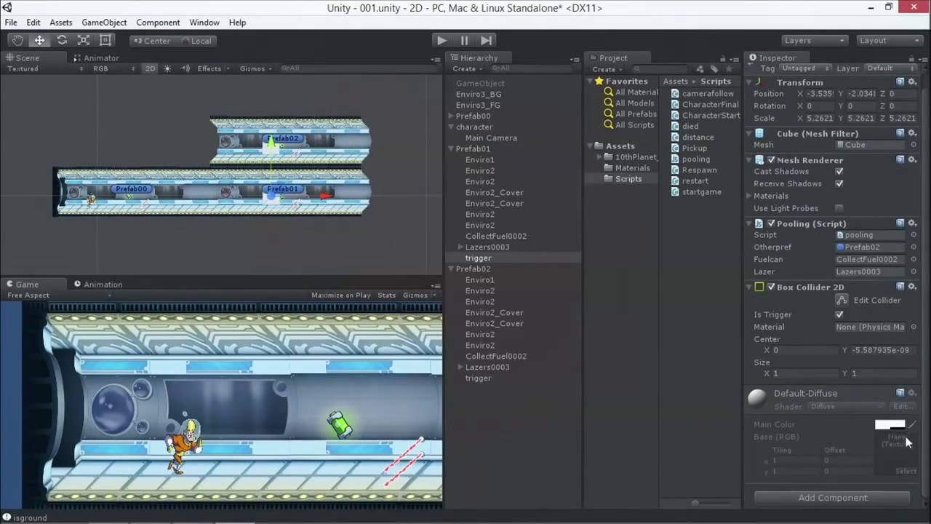
click(861, 236)
click(672, 160)
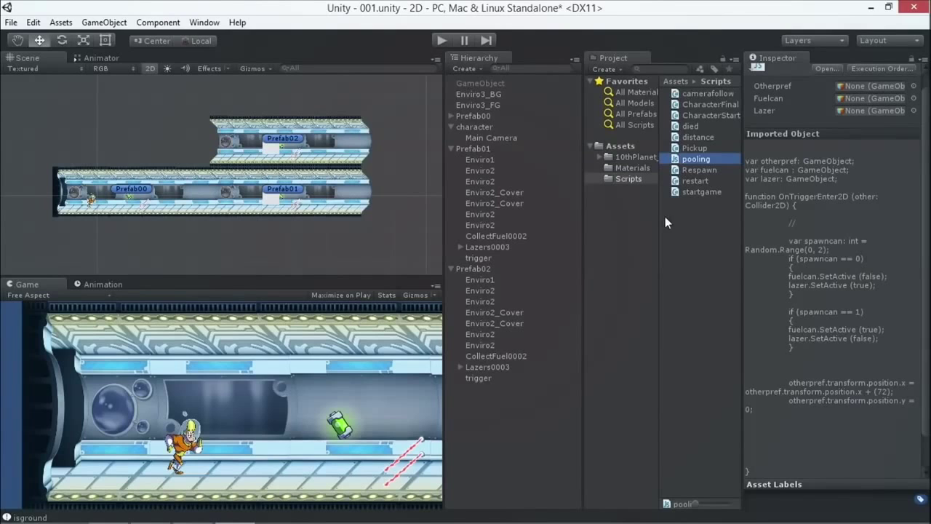
drag(584, 247, 505, 252)
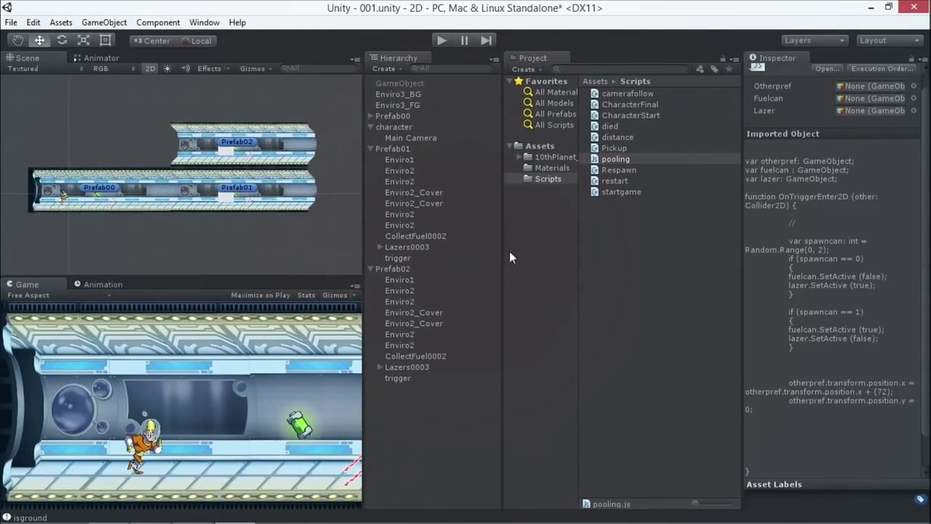
drag(744, 324, 660, 327)
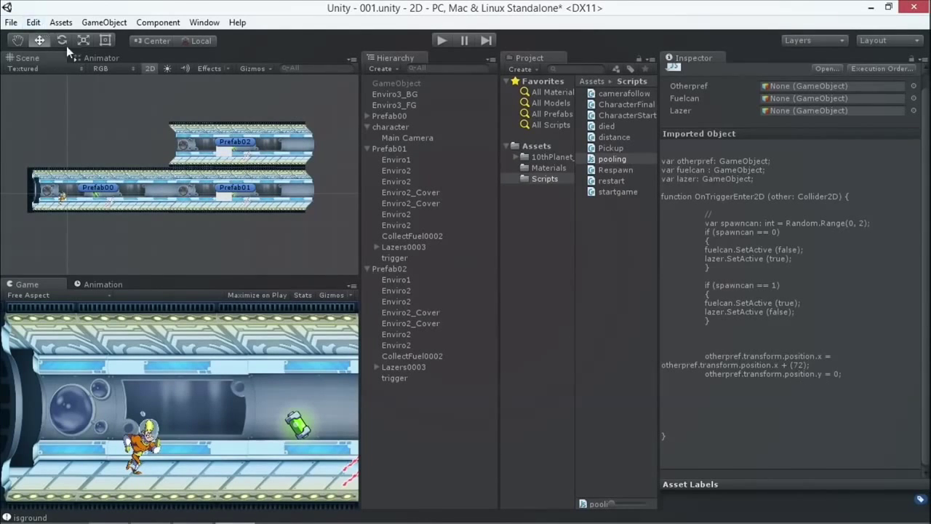
Step: Review the Otherpref, Fuelcan and Lazer references in the pooling script on Prefab01's trigger
click(248, 145)
mouse_move(248, 144)
mouse_down()
mouse_move(386, 154)
mouse_move(225, 142)
mouse_move(246, 138)
mouse_up()
click(224, 198)
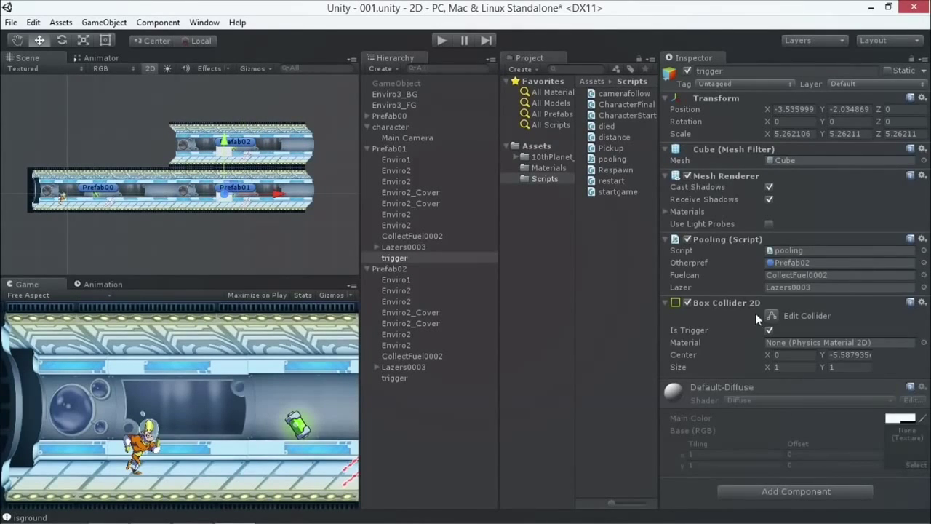
click(793, 262)
click(793, 274)
click(790, 289)
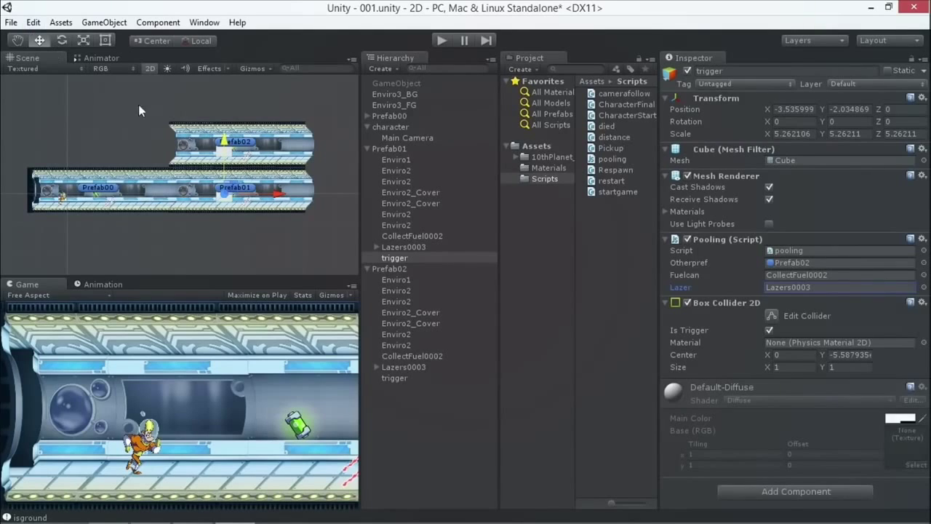
Step: Try shifting Prefab02 along the X axis to 101.69, and undo the move
click(391, 269)
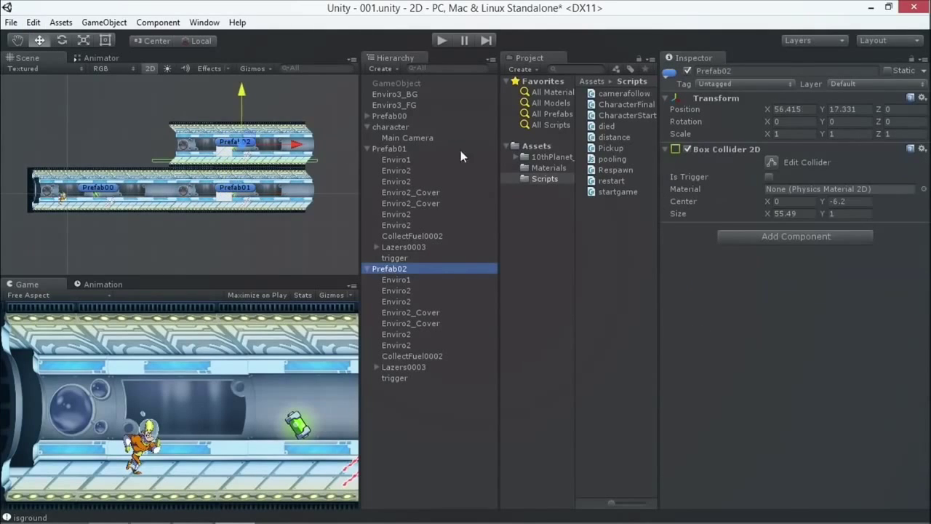
click(792, 109)
drag(296, 144, 438, 158)
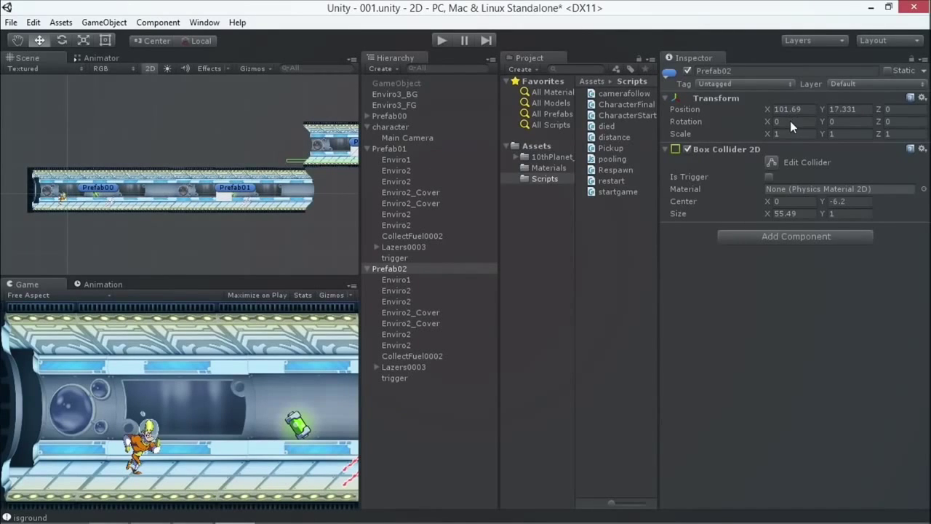
key(ctrl+z)
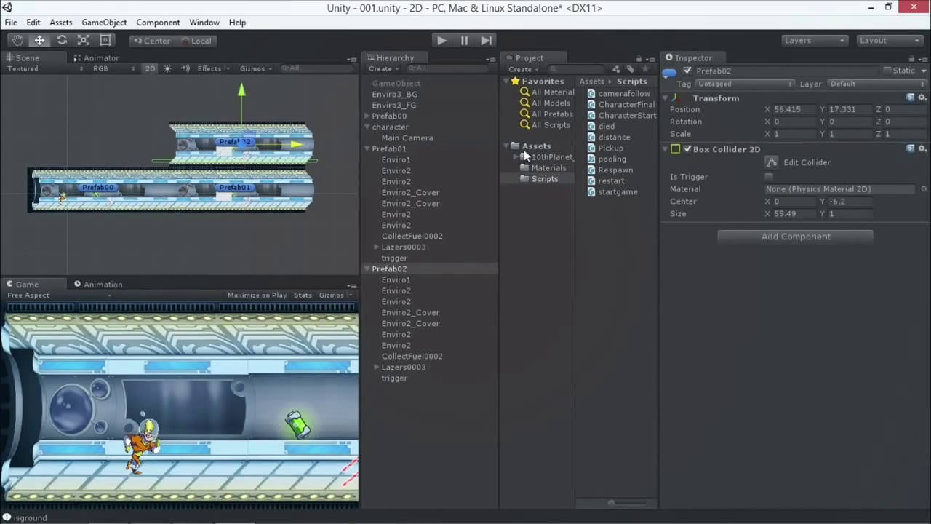
Step: Play-test the run through Prefab01's trigger, check where Prefab02 is repositioned in the scene, and stop the game
click(441, 41)
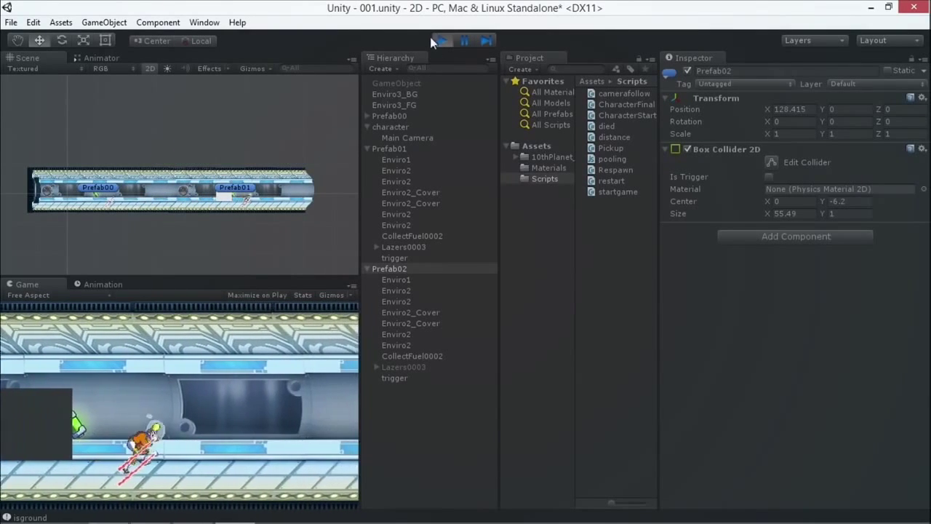
click(392, 267)
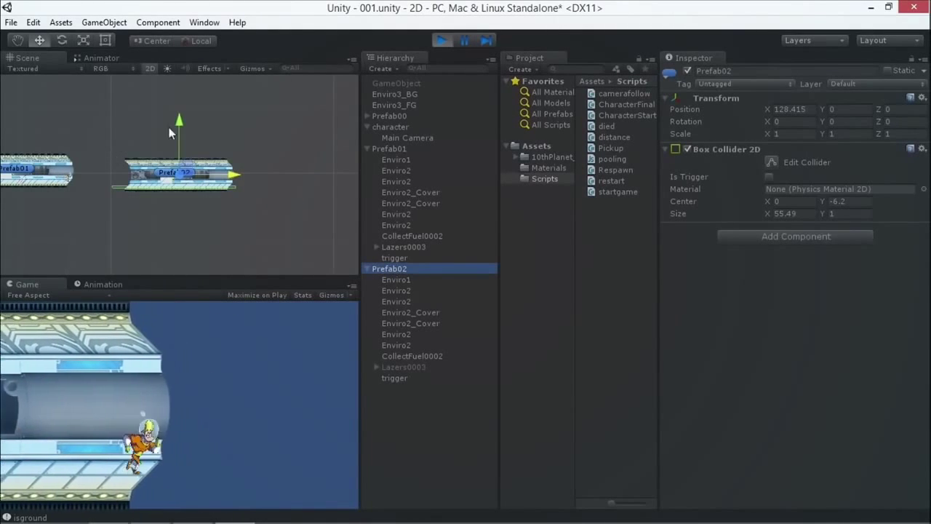
click(441, 40)
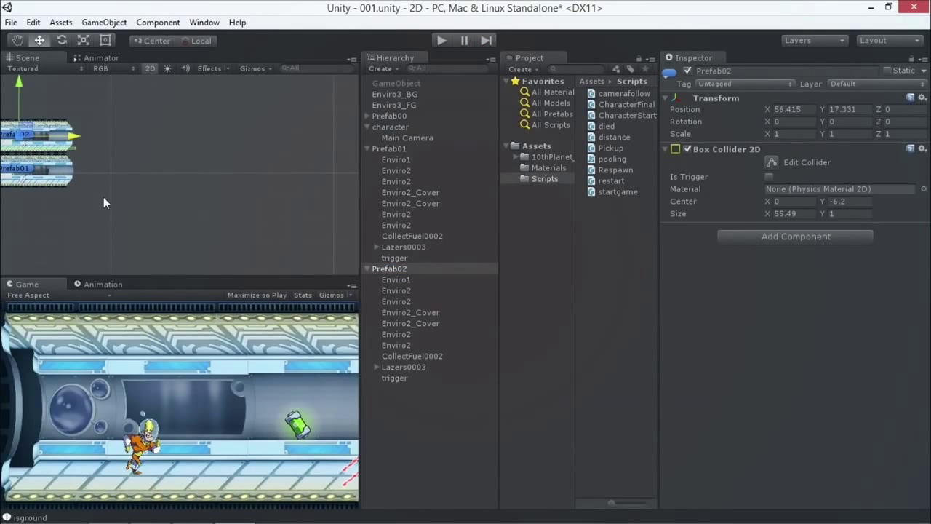
scroll(110, 205, down, 2)
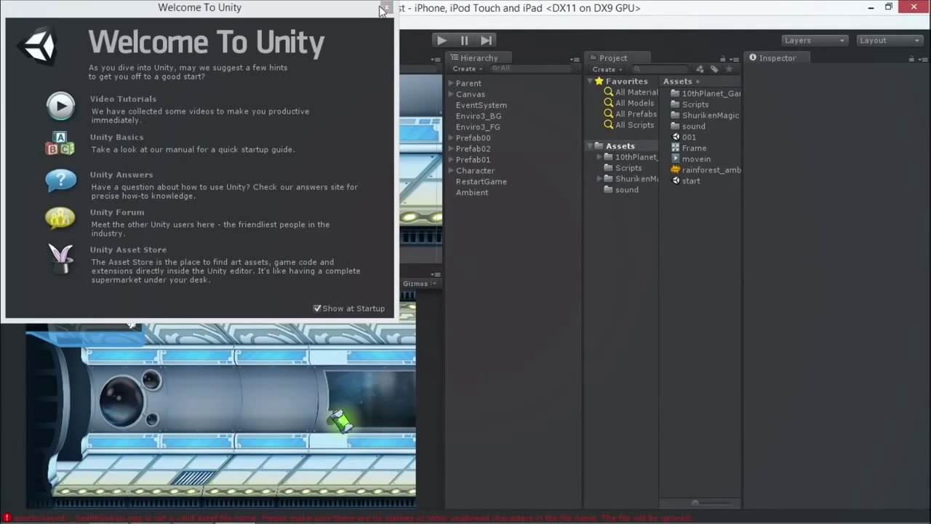
Step: Dismiss the welcome window in the 2D_test project and frame all corridor segments in the scene view
click(386, 7)
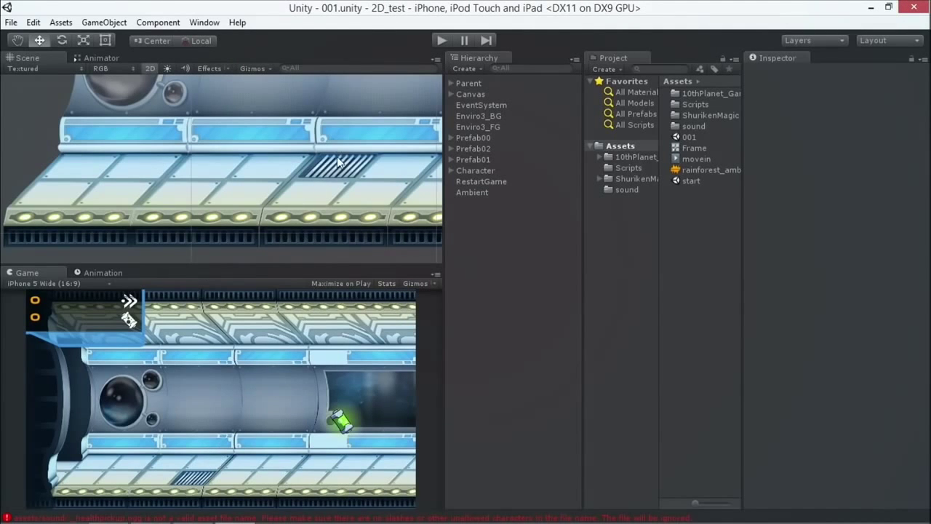
click(228, 143)
key(f)
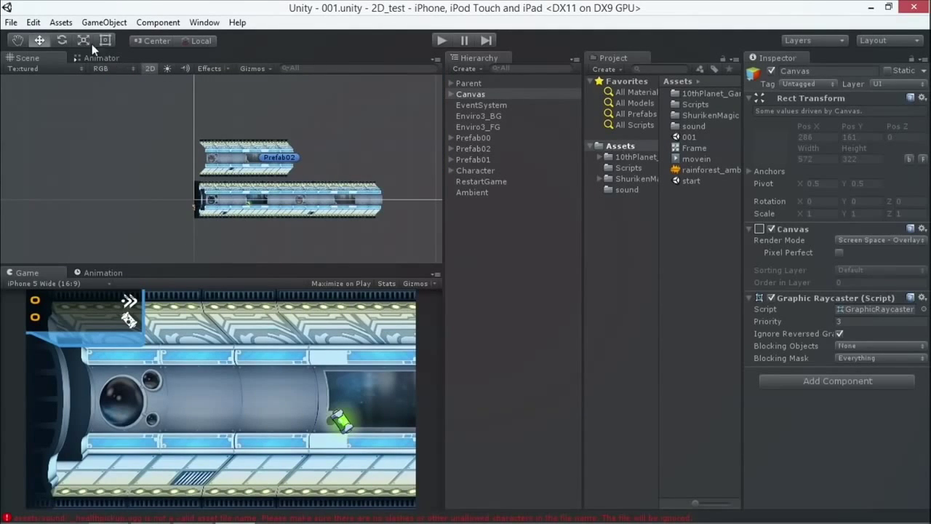
click(17, 40)
drag(384, 197, 286, 187)
scroll(286, 187, up, 5)
drag(245, 142, 291, 145)
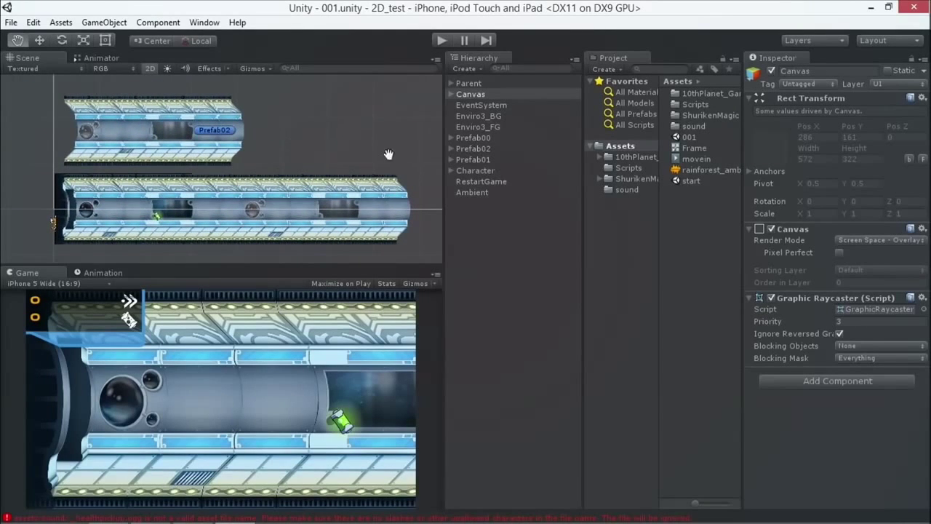
Step: Play-test the 2D_test game while watching Prefab02's repositioning in the scene, and stop it
click(440, 41)
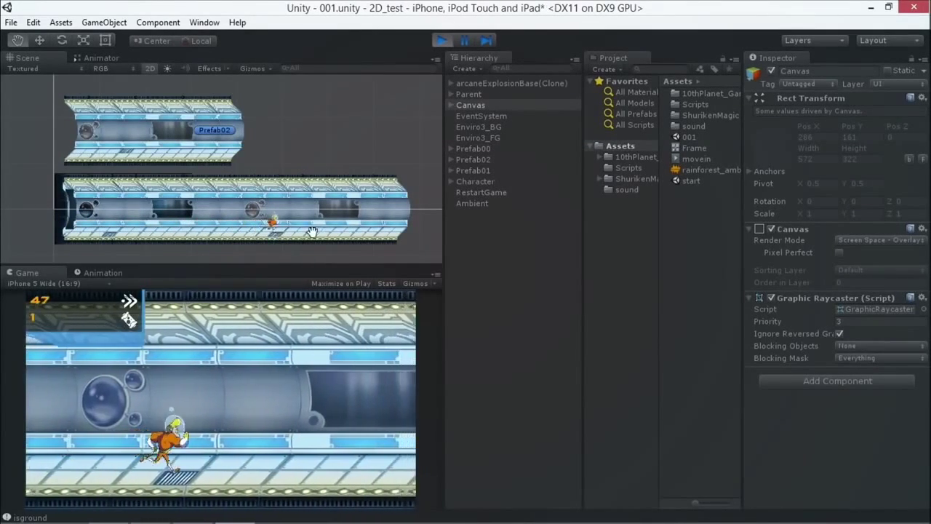
scroll(269, 182, down, 3)
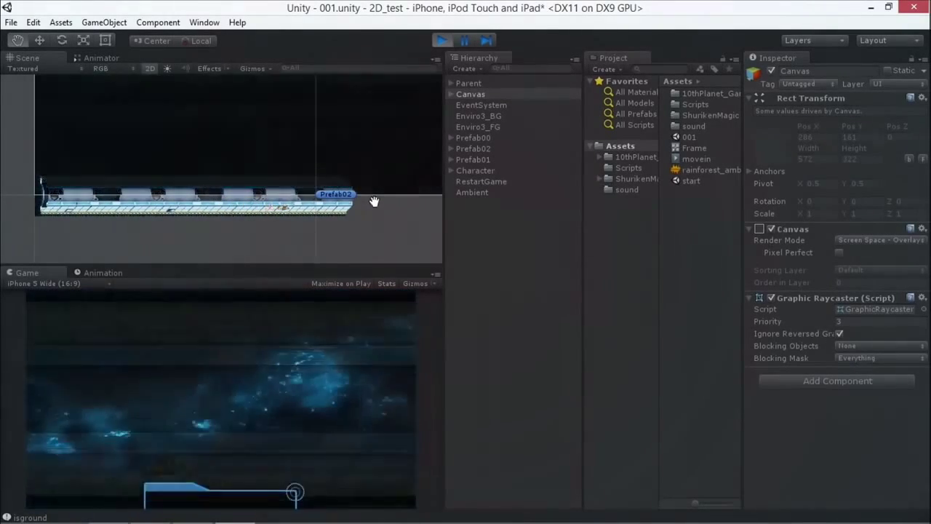
click(441, 40)
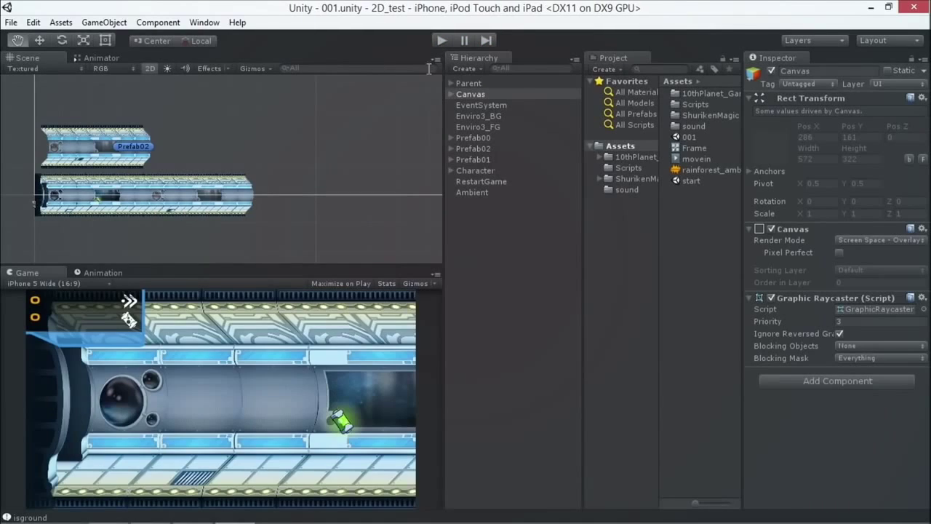
Step: Expand Character, Prefab01 and Prefab02 to view their child objects, and inspect Prefab02's CollectFuel0003 with its tag and collider
click(450, 170)
click(450, 159)
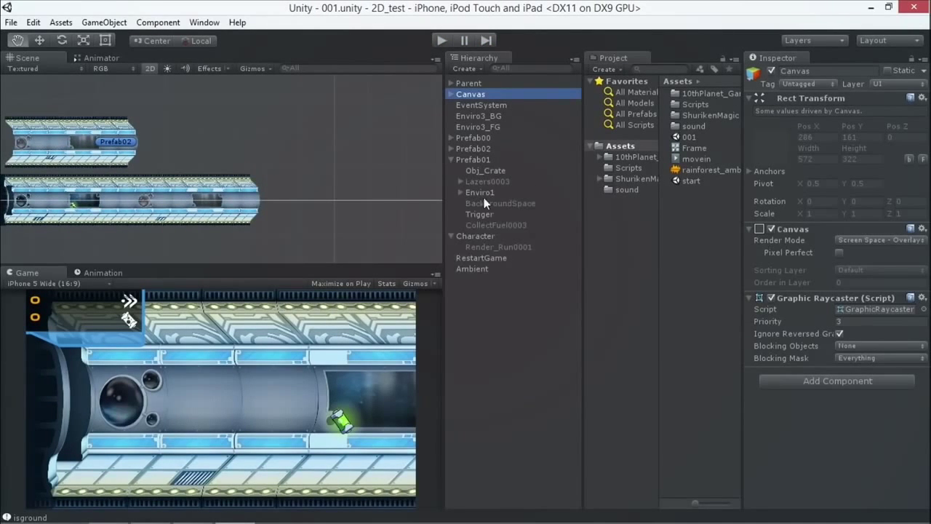
click(452, 148)
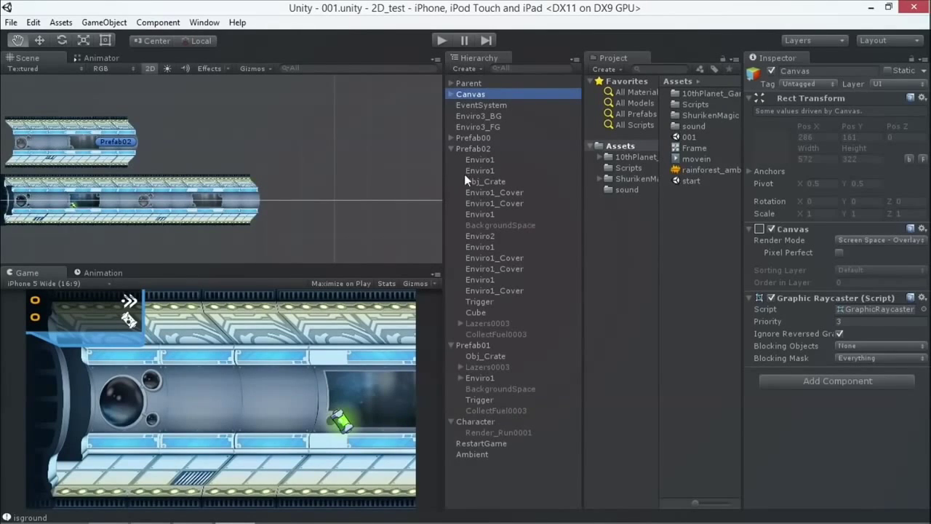
click(496, 334)
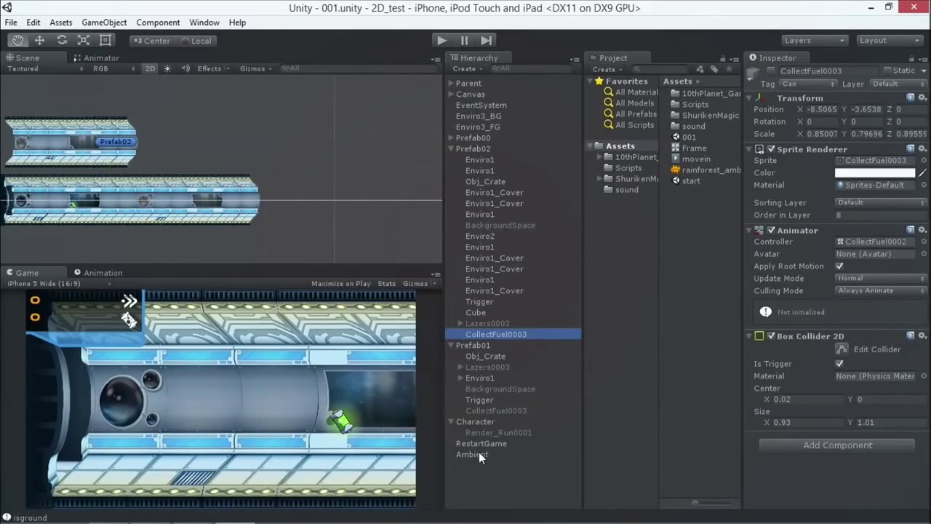
Step: Find the Pickup script among the Character's components and show its code in a widened preview
click(485, 423)
scroll(861, 420, down, 5)
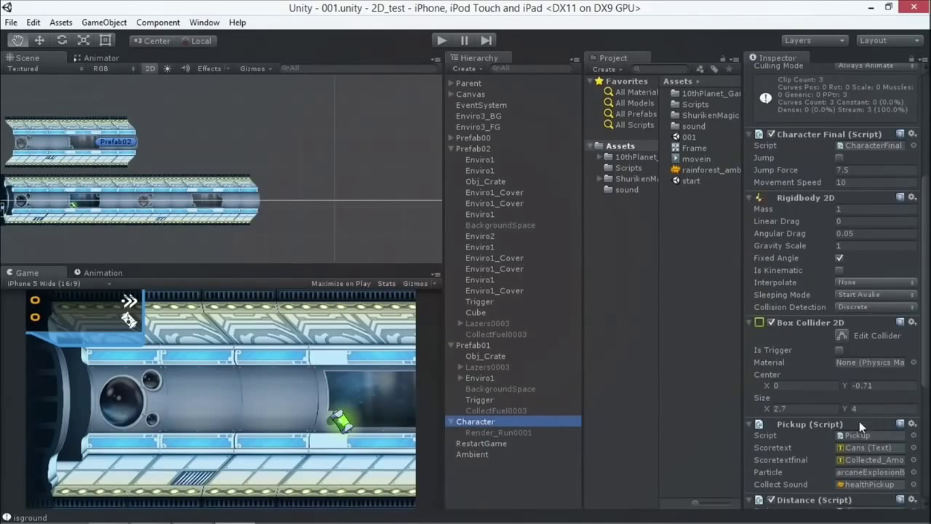
scroll(887, 450, down, 5)
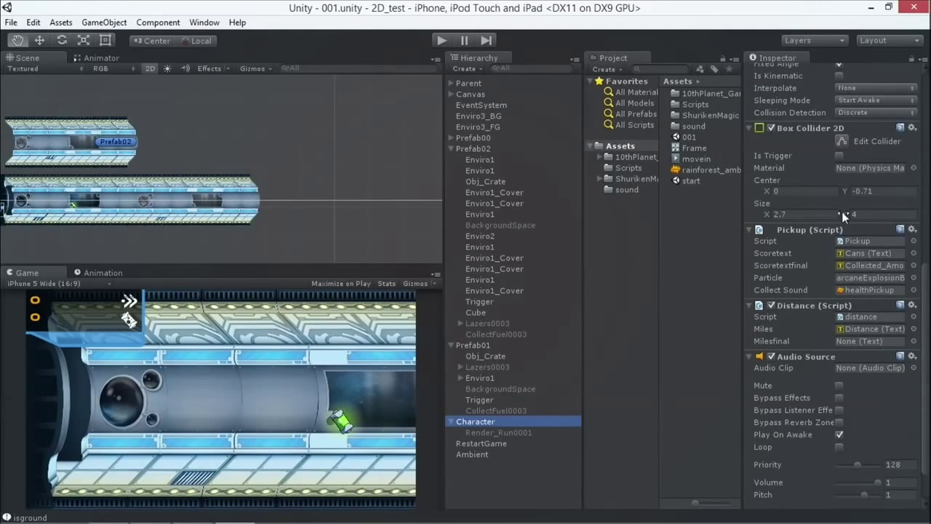
double_click(859, 241)
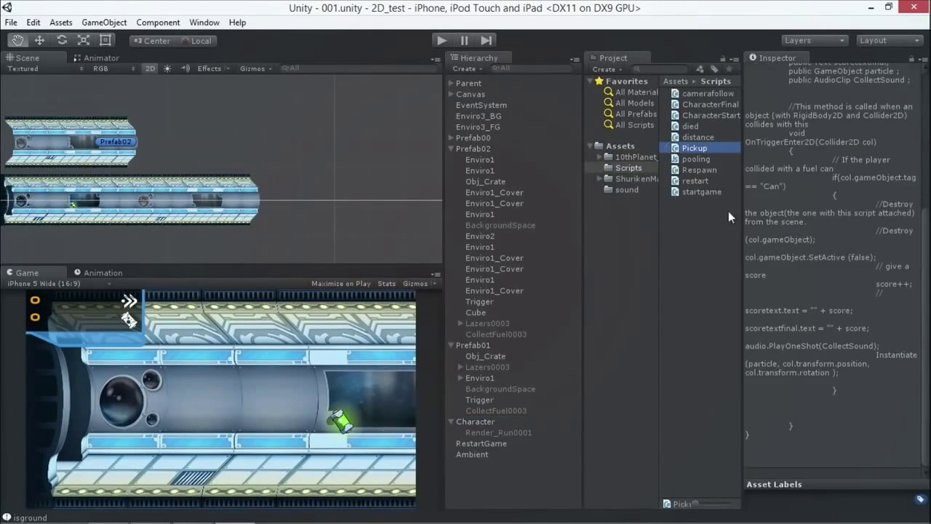
drag(741, 243, 327, 222)
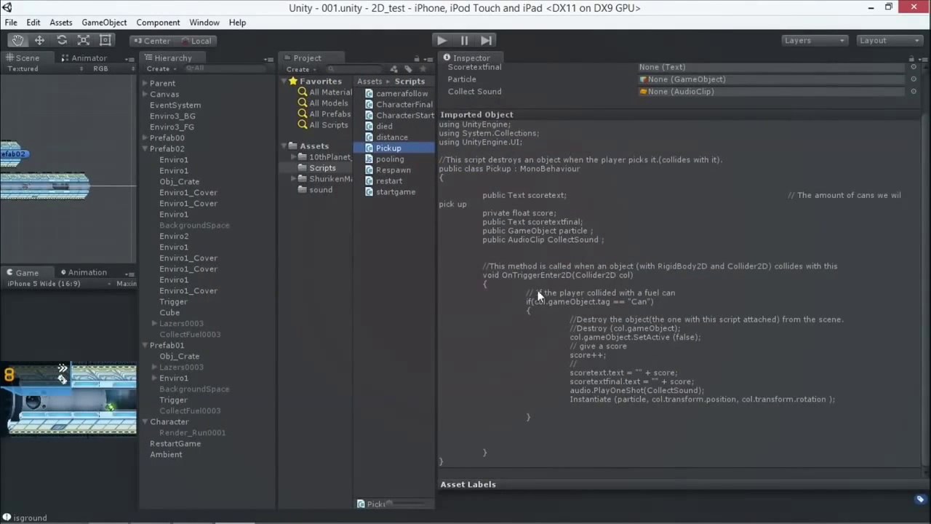